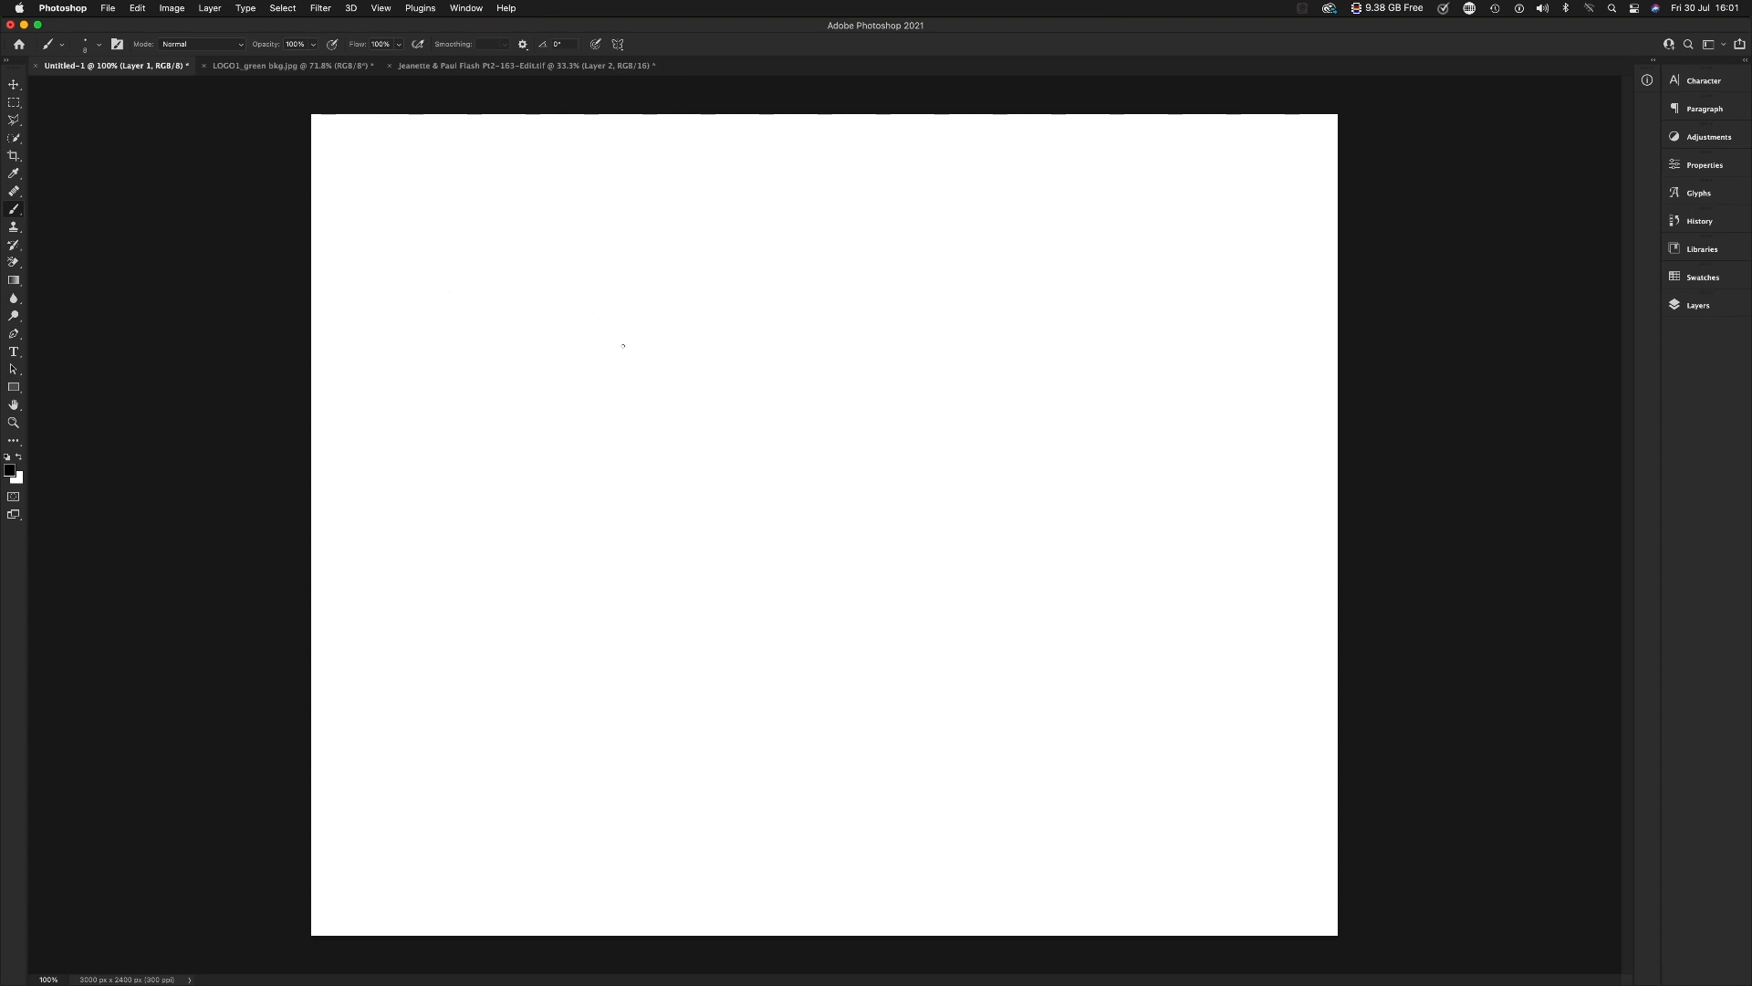
Step: Paint a thin black line across the upper canvas and, with the brush enlarged to about 125 px, a thicker one below it
drag(568, 330, 792, 312)
key(bracketright)
key(bracketright)
key(bracketright)
key(bracketright)
key(bracketright)
key(bracketright)
key(bracketright)
key(bracketright)
key(bracketright)
key(bracketright)
key(bracketright)
key(bracketright)
key(bracketright)
drag(572, 407, 848, 388)
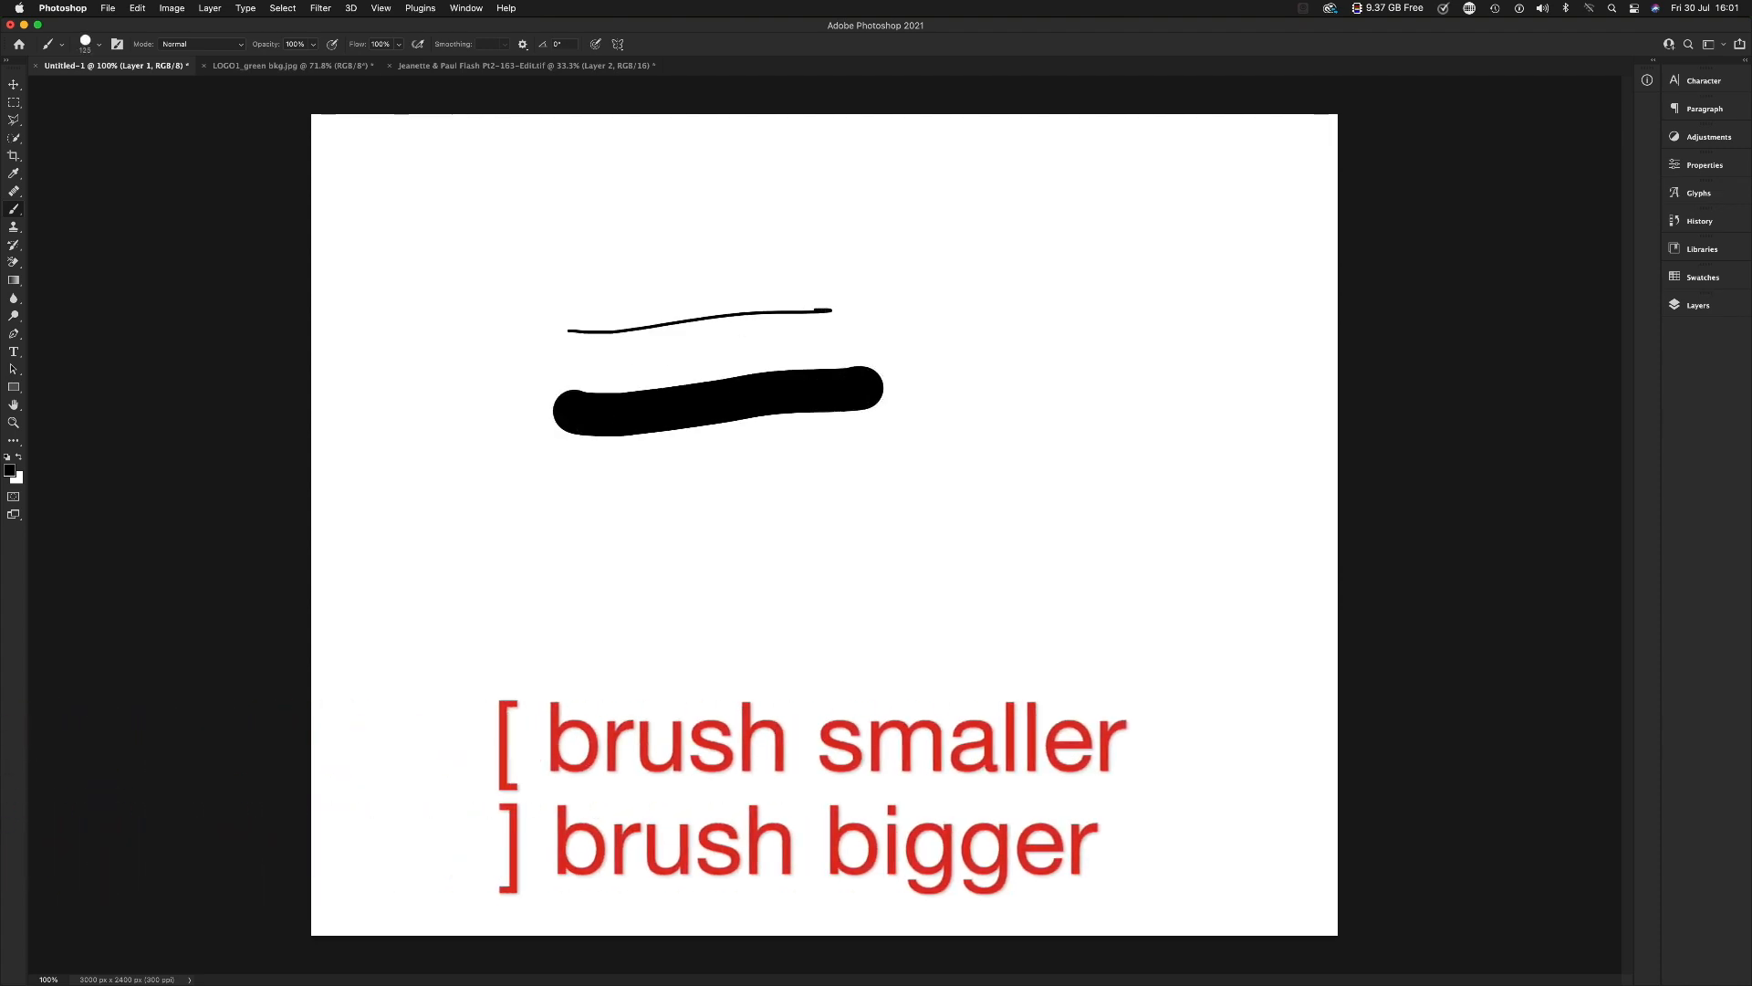
Step: Enlarge the brush to about 800 px and paint one very broad black stroke across the middle of the canvas
key(bracketright)
key(bracketright)
key(bracketright)
key(bracketright)
key(bracketright)
key(bracketright)
key(bracketright)
drag(610, 575, 970, 567)
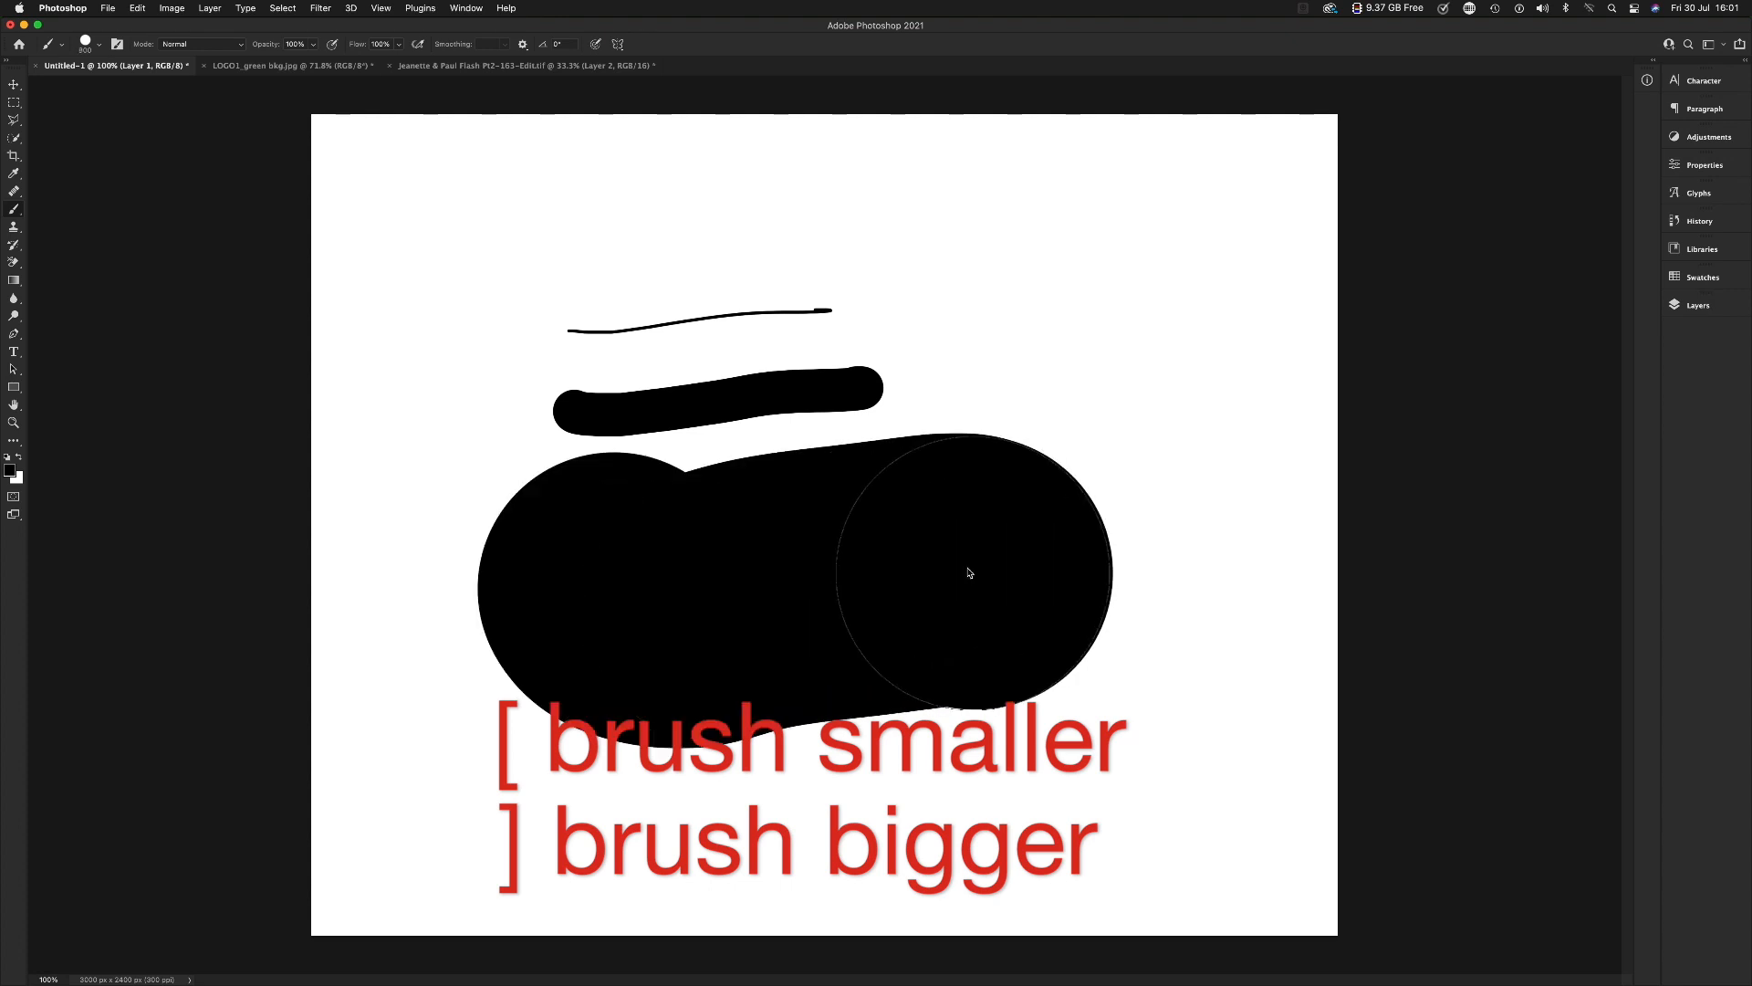
Step: Shrink the brush to a tiny tip and paint fine black squiggles above the existing lines
key(bracketleft)
key(bracketleft)
key(bracketleft)
key(bracketleft)
key(bracketleft)
key(bracketleft)
key(bracketleft)
key(bracketleft)
key(bracketleft)
key(bracketleft)
key(bracketleft)
key(bracketleft)
key(bracketleft)
key(bracketleft)
key(bracketleft)
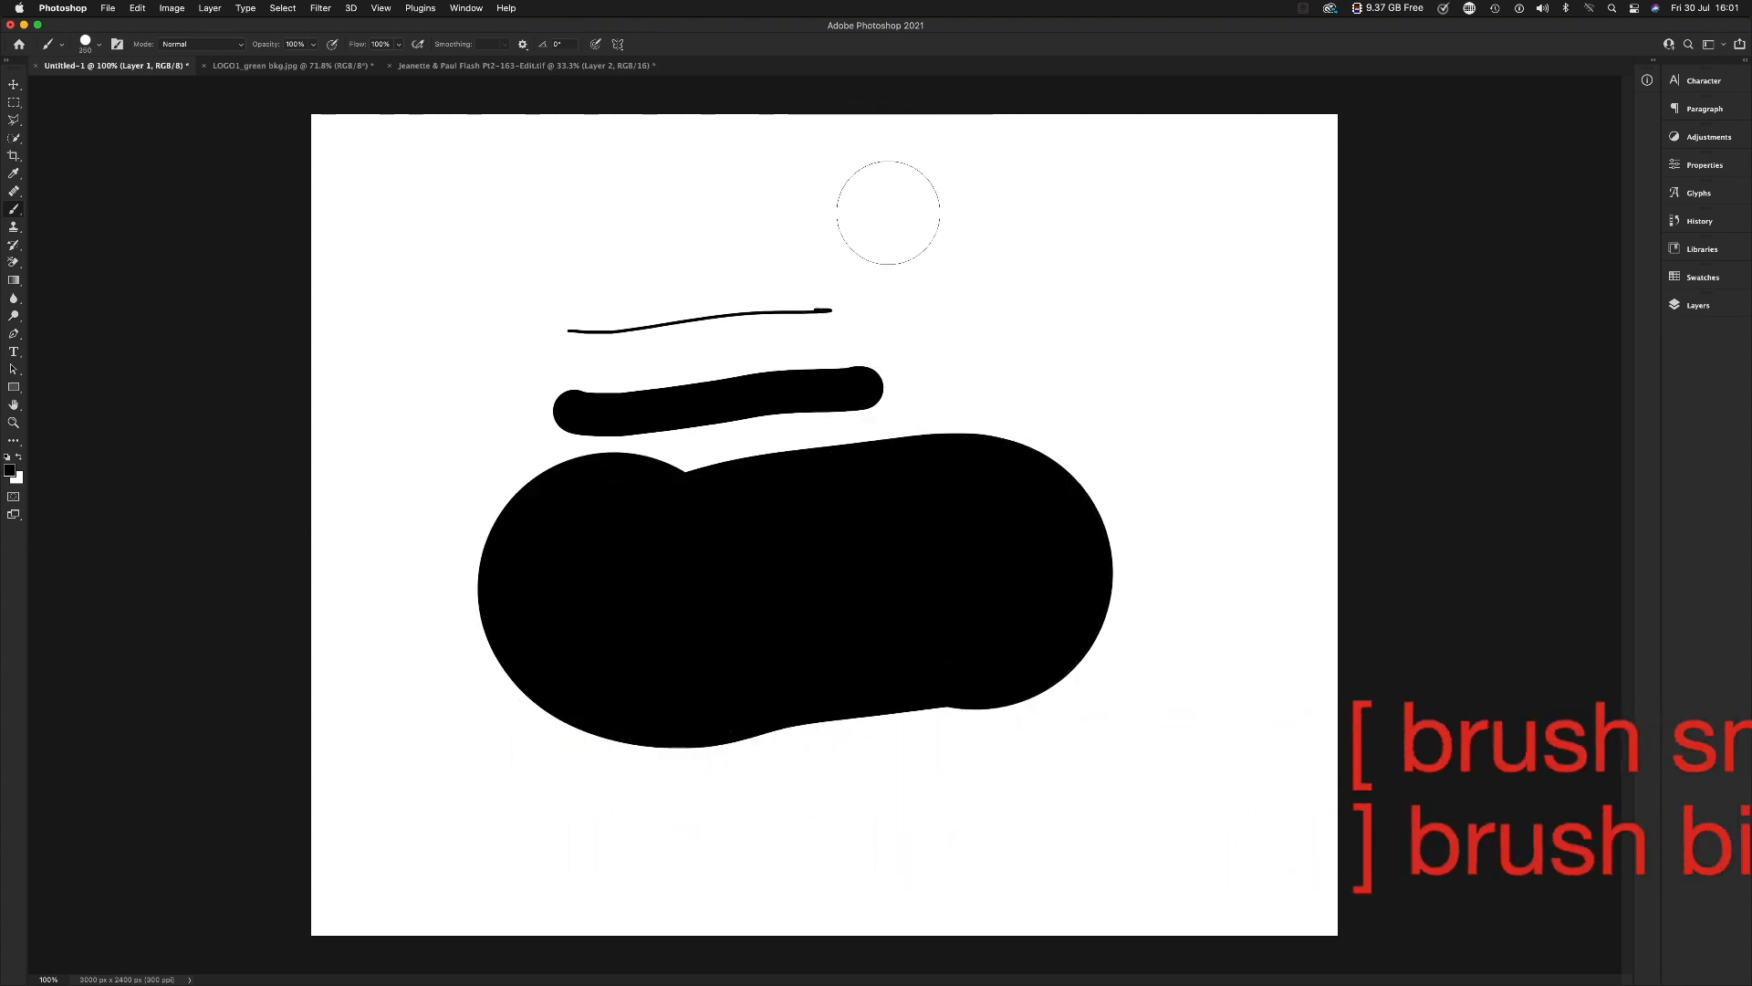
key(bracketleft)
key(bracketleft)
key(bracketleft)
key(bracketleft)
key(bracketleft)
drag(872, 223, 762, 255)
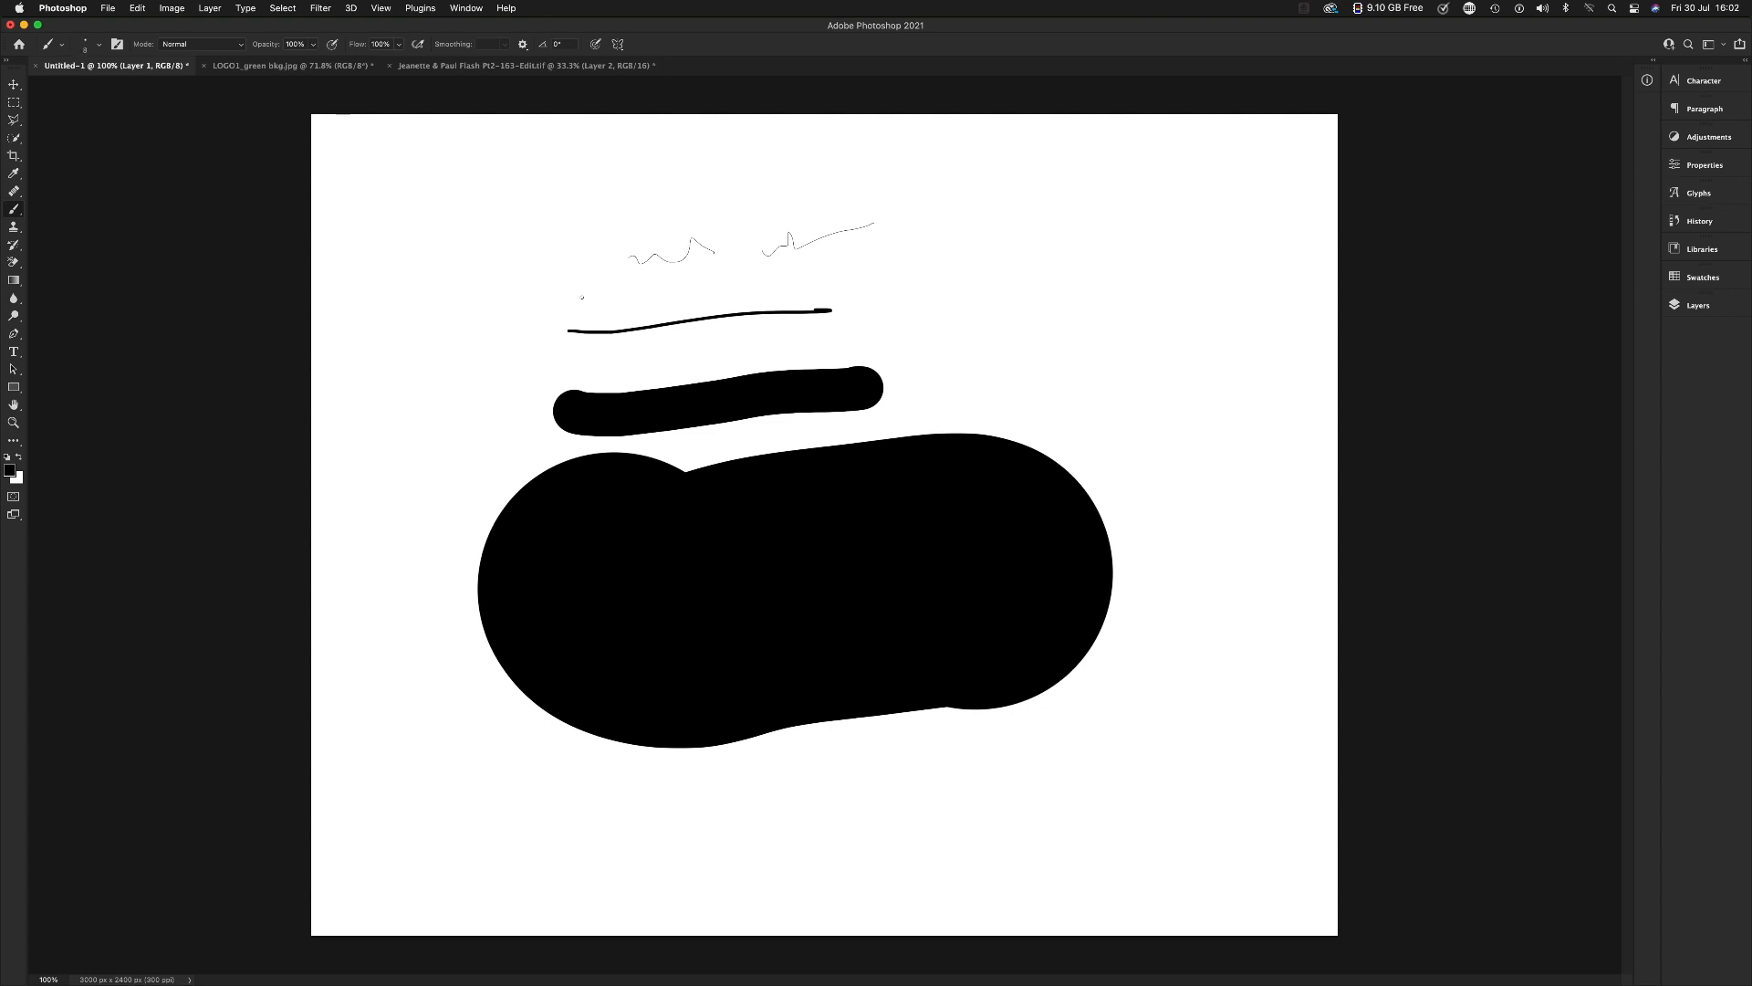
Step: Enlarge the brush to about 700 px
key(bracketright)
key(bracketright)
key(bracketright)
key(bracketright)
key(bracketright)
key(bracketright)
key(bracketright)
key(bracketright)
key(bracketright)
key(bracketright)
key(bracketright)
Step: Set the background colour to bright red, and paint a broad black stroke above the right end of the large black shape
click(18, 480)
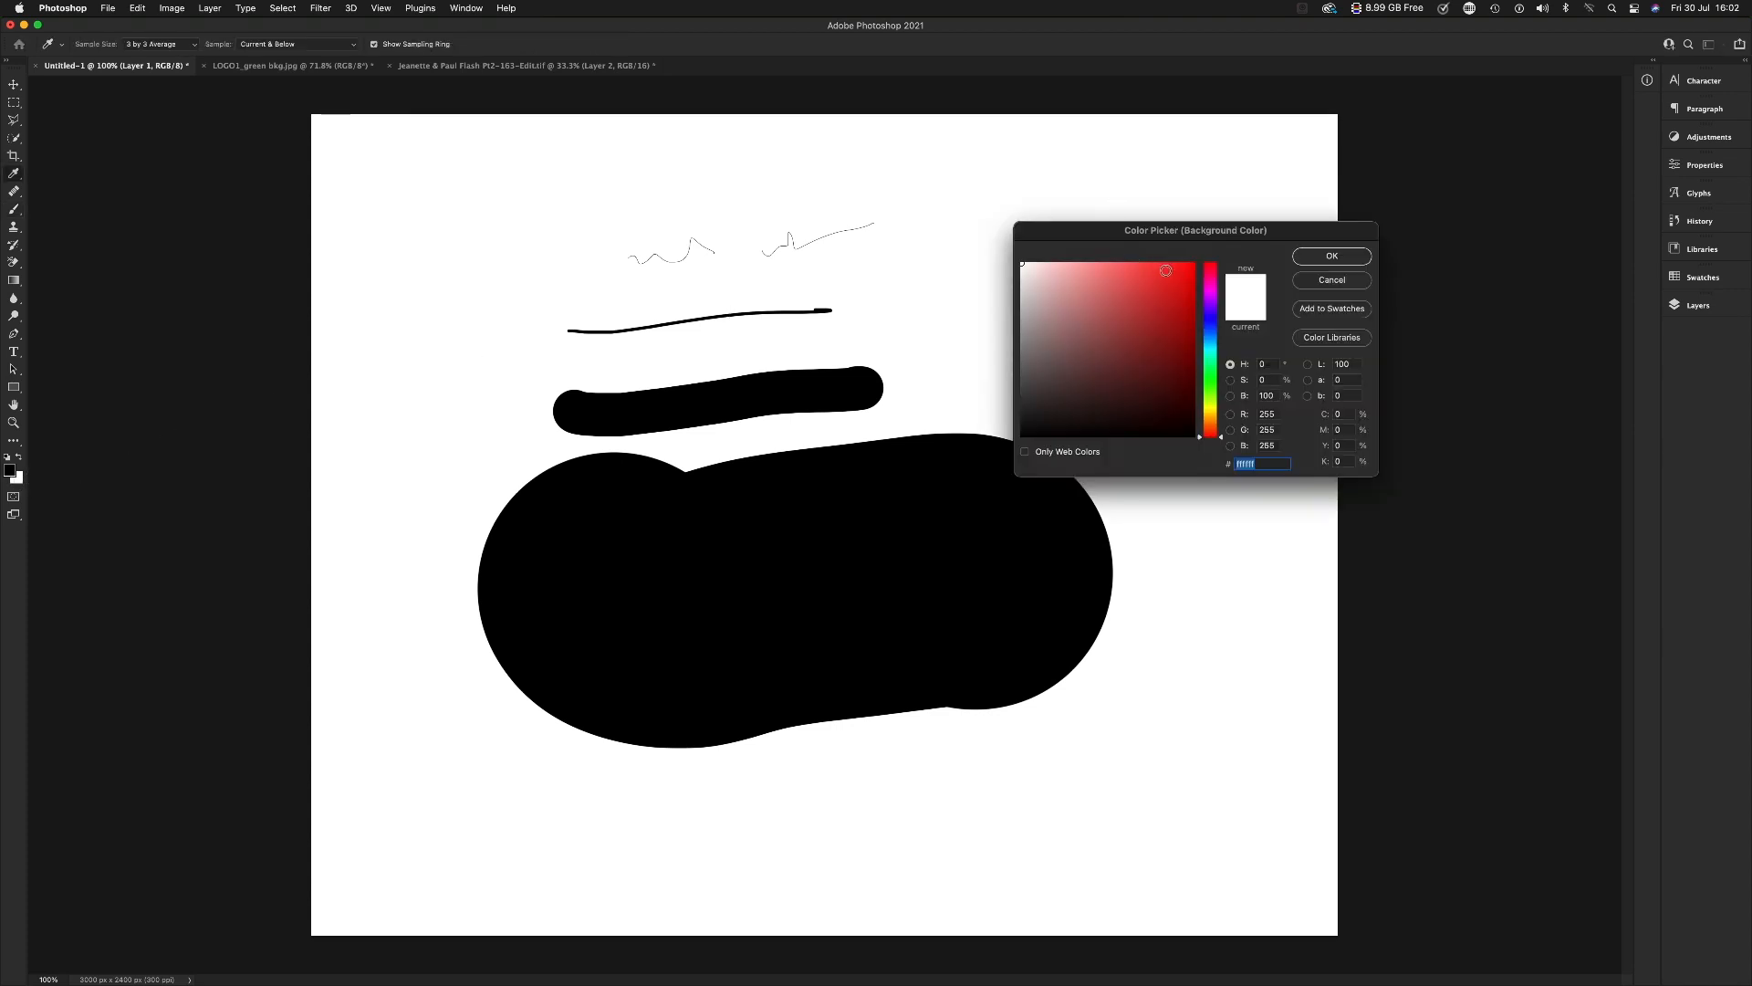
click(1181, 284)
click(1331, 257)
key(b)
mouse_move(1004, 374)
mouse_down()
mouse_move(954, 353)
mouse_move(896, 374)
mouse_up()
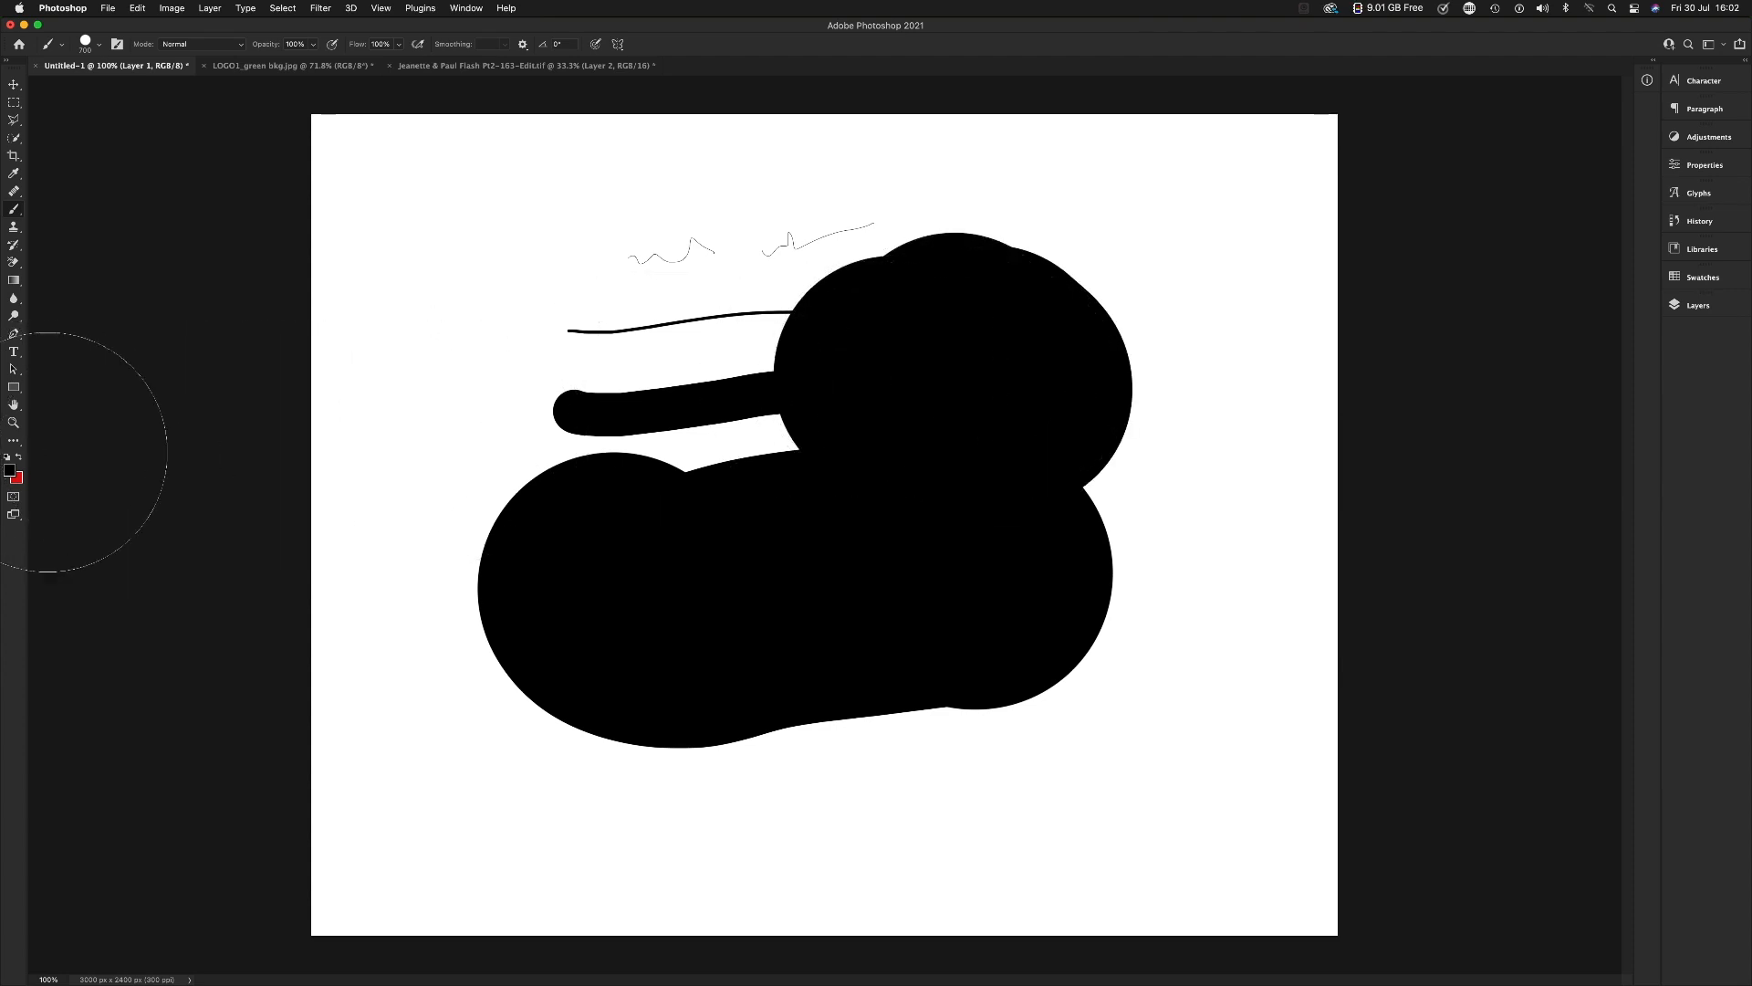
Step: Swap the foreground and background colours and paint a very broad red stroke over the upper-left part of the artwork
click(18, 457)
key(bracketright)
drag(498, 369, 789, 379)
Step: Reduce the brush to 175 px and paint a wavy red stroke across the lower black shape
key(bracketleft)
key(bracketleft)
key(bracketleft)
key(bracketleft)
key(bracketleft)
key(bracketleft)
key(bracketleft)
key(bracketleft)
mouse_move(965, 589)
mouse_down()
mouse_move(840, 629)
mouse_move(593, 666)
mouse_up()
Step: Swap the colours back, set the foreground to yellow #ece023, and paint a wavy stroke across the red and black areas
click(19, 457)
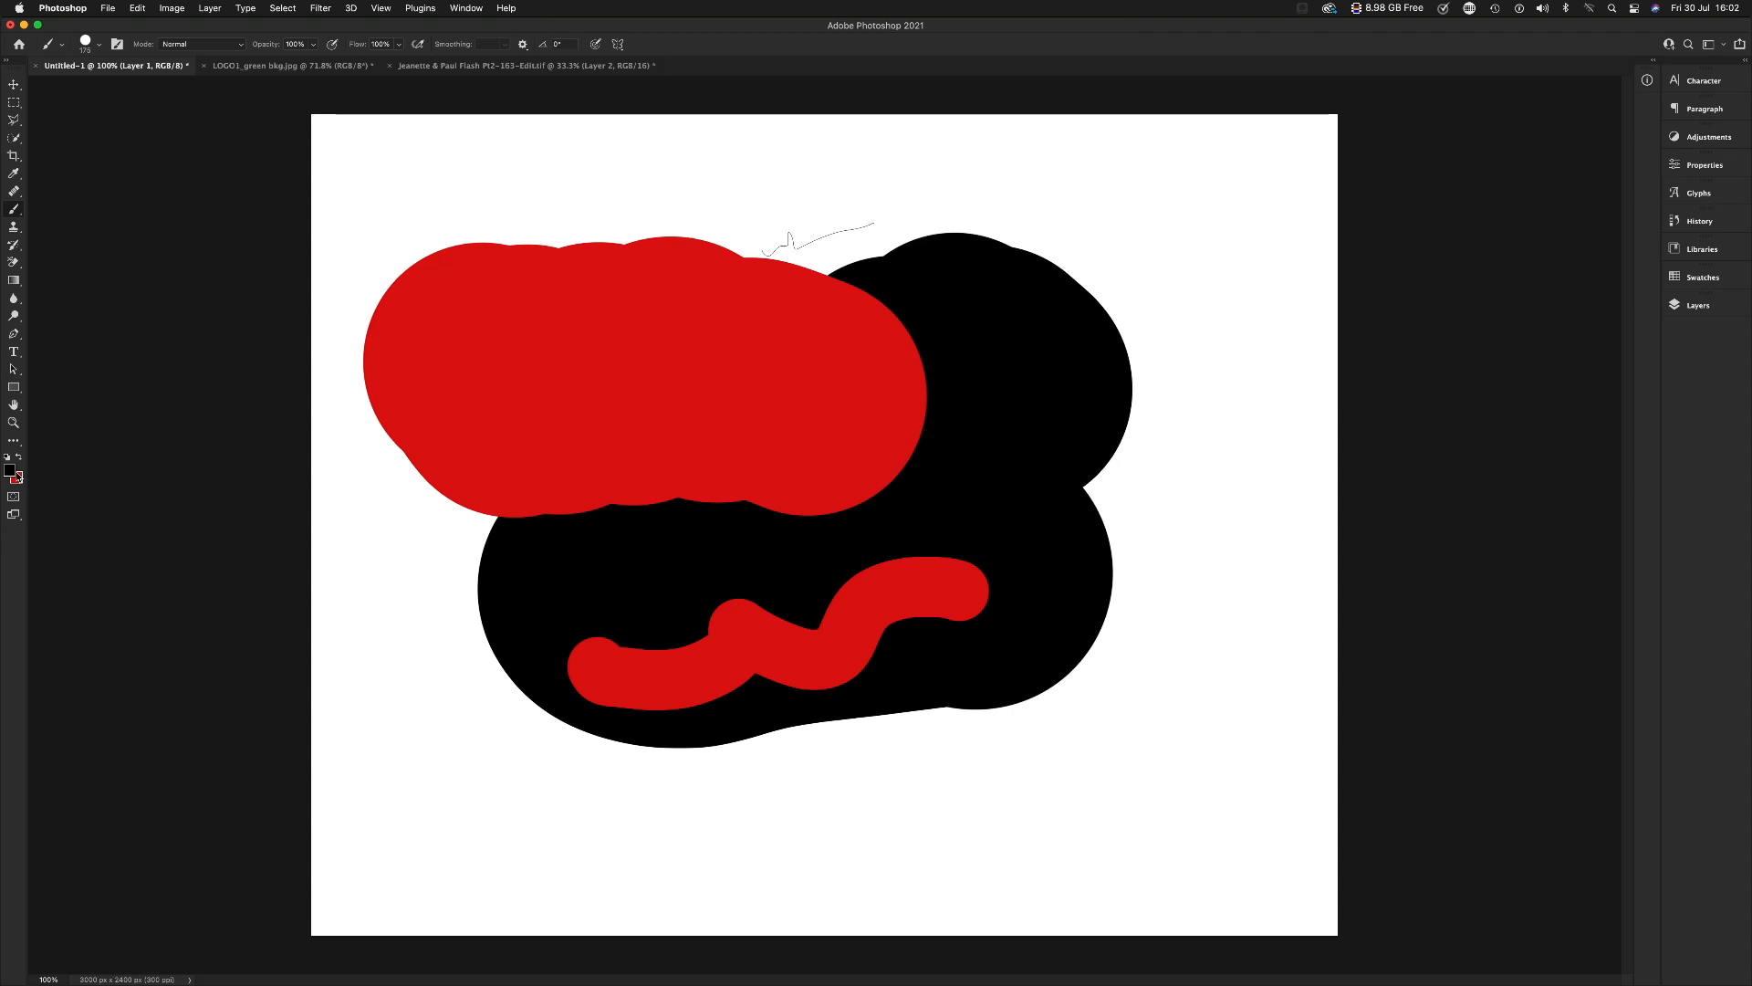
click(9, 469)
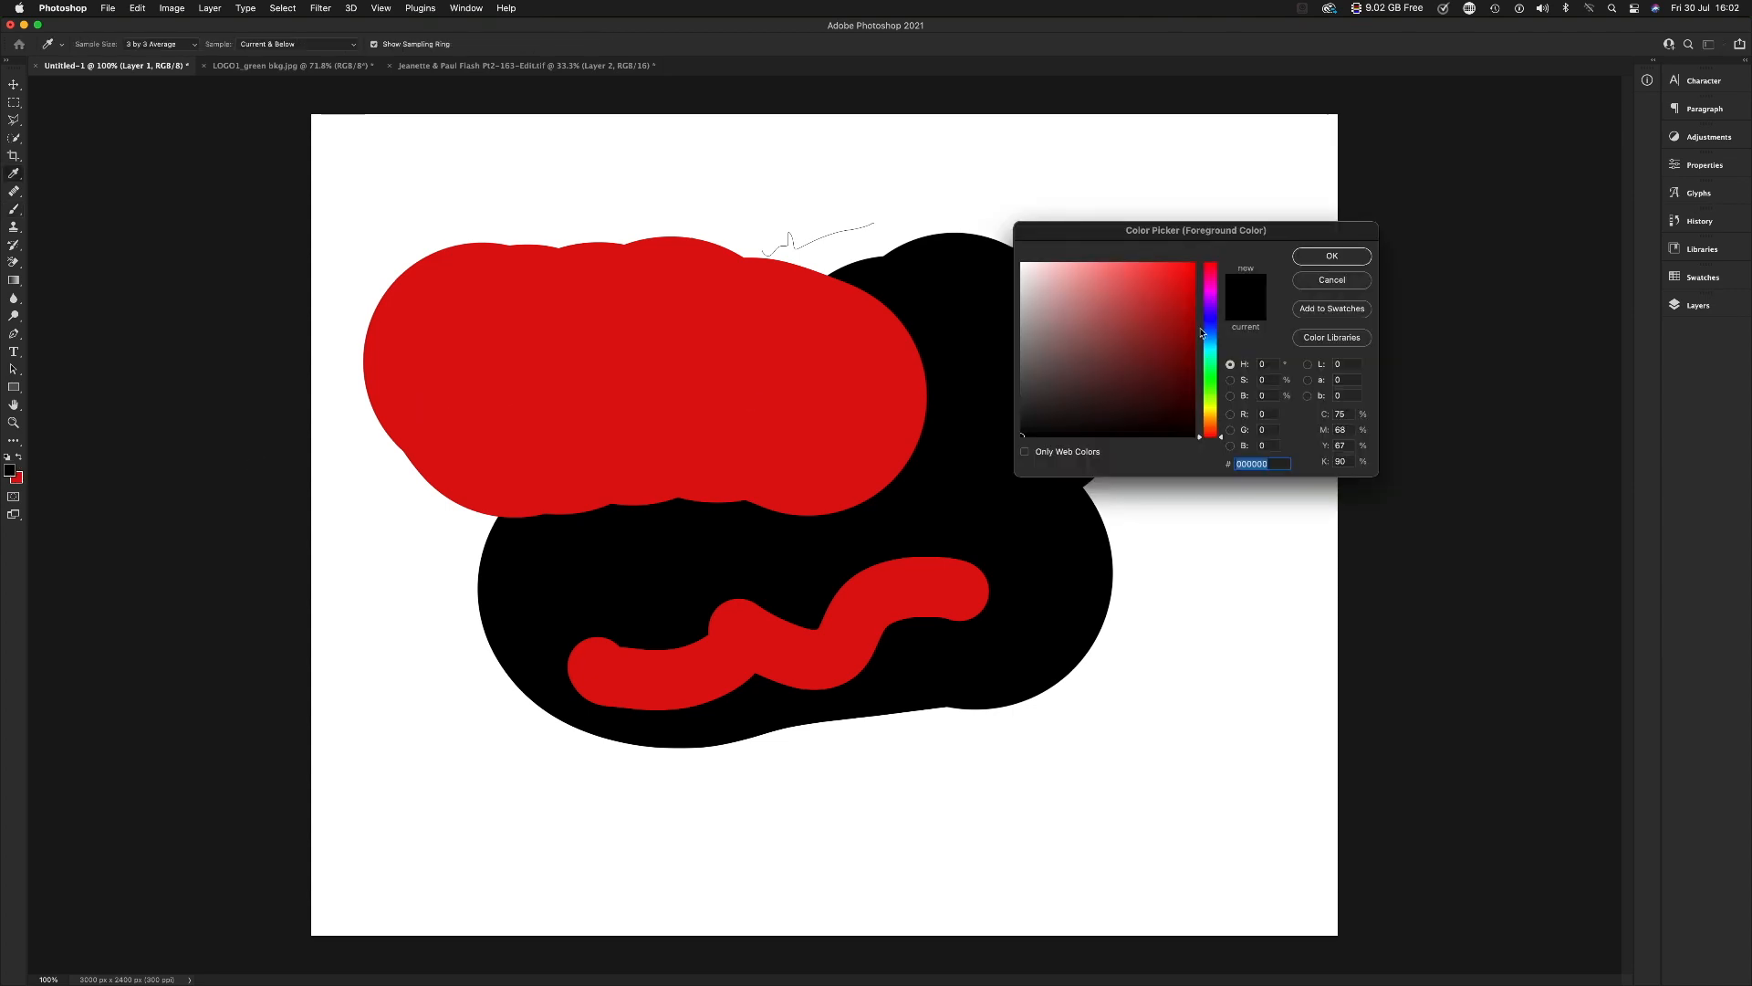
click(1210, 410)
click(1170, 275)
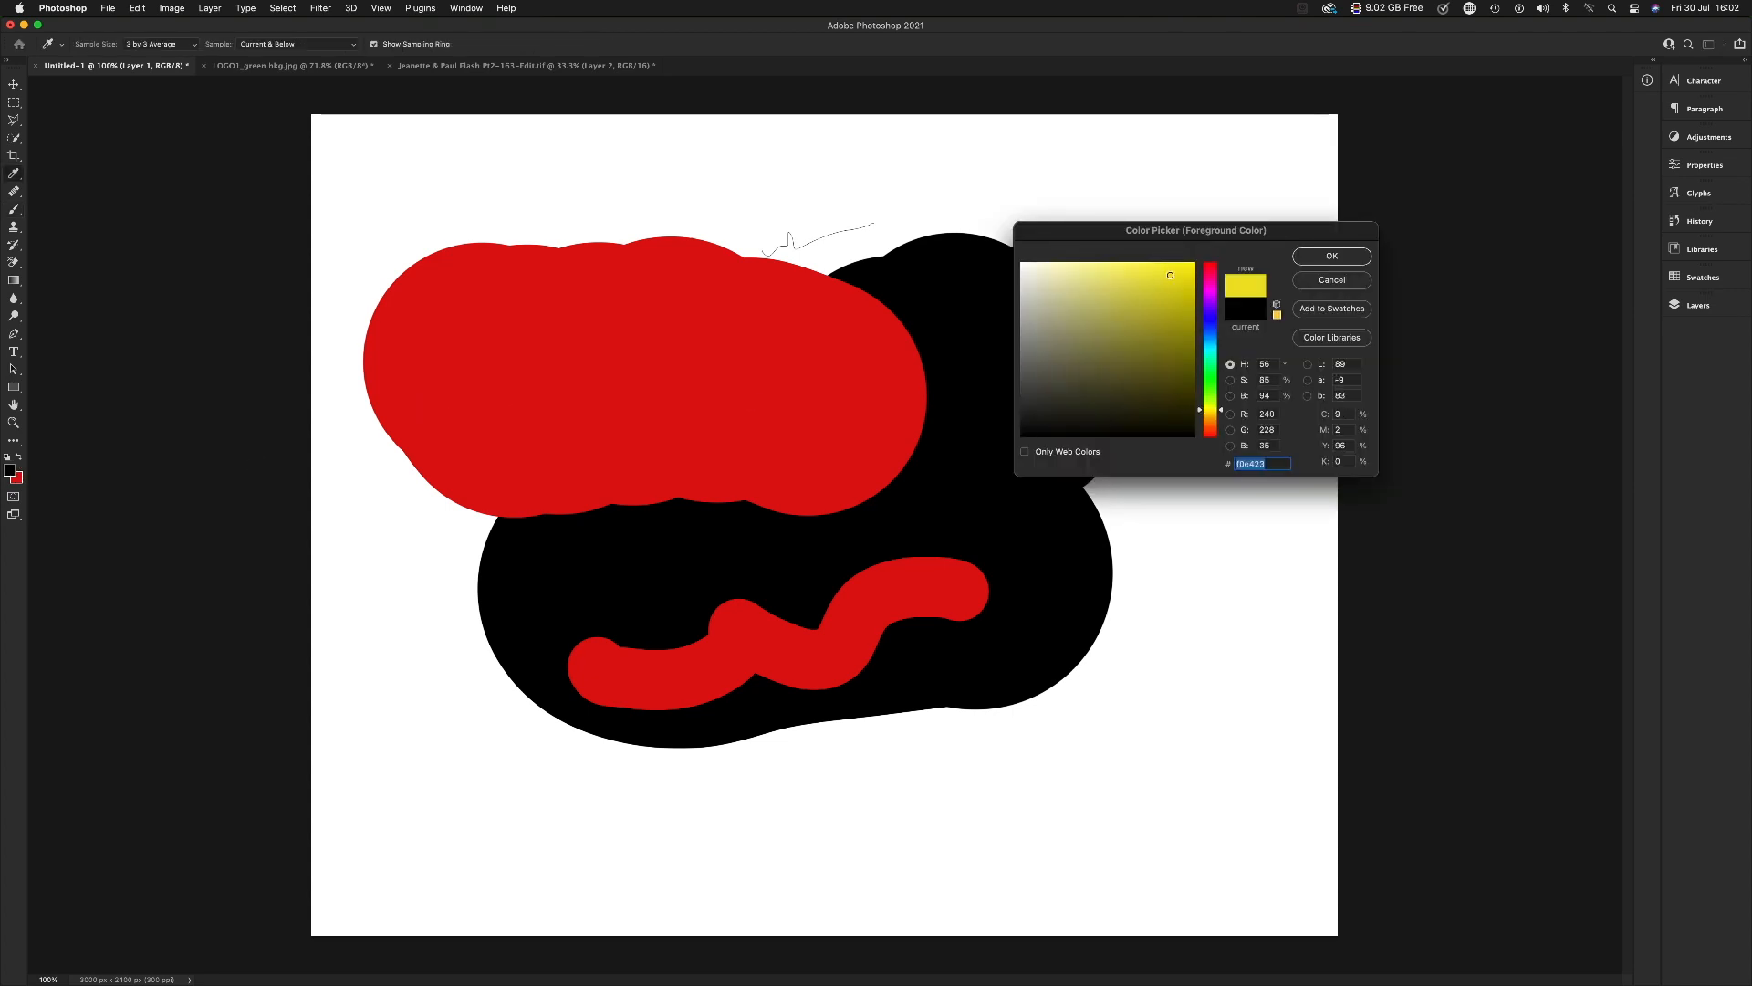
click(1307, 253)
key(b)
mouse_move(537, 412)
mouse_down()
mouse_move(577, 501)
mouse_move(724, 416)
mouse_move(1026, 397)
mouse_up()
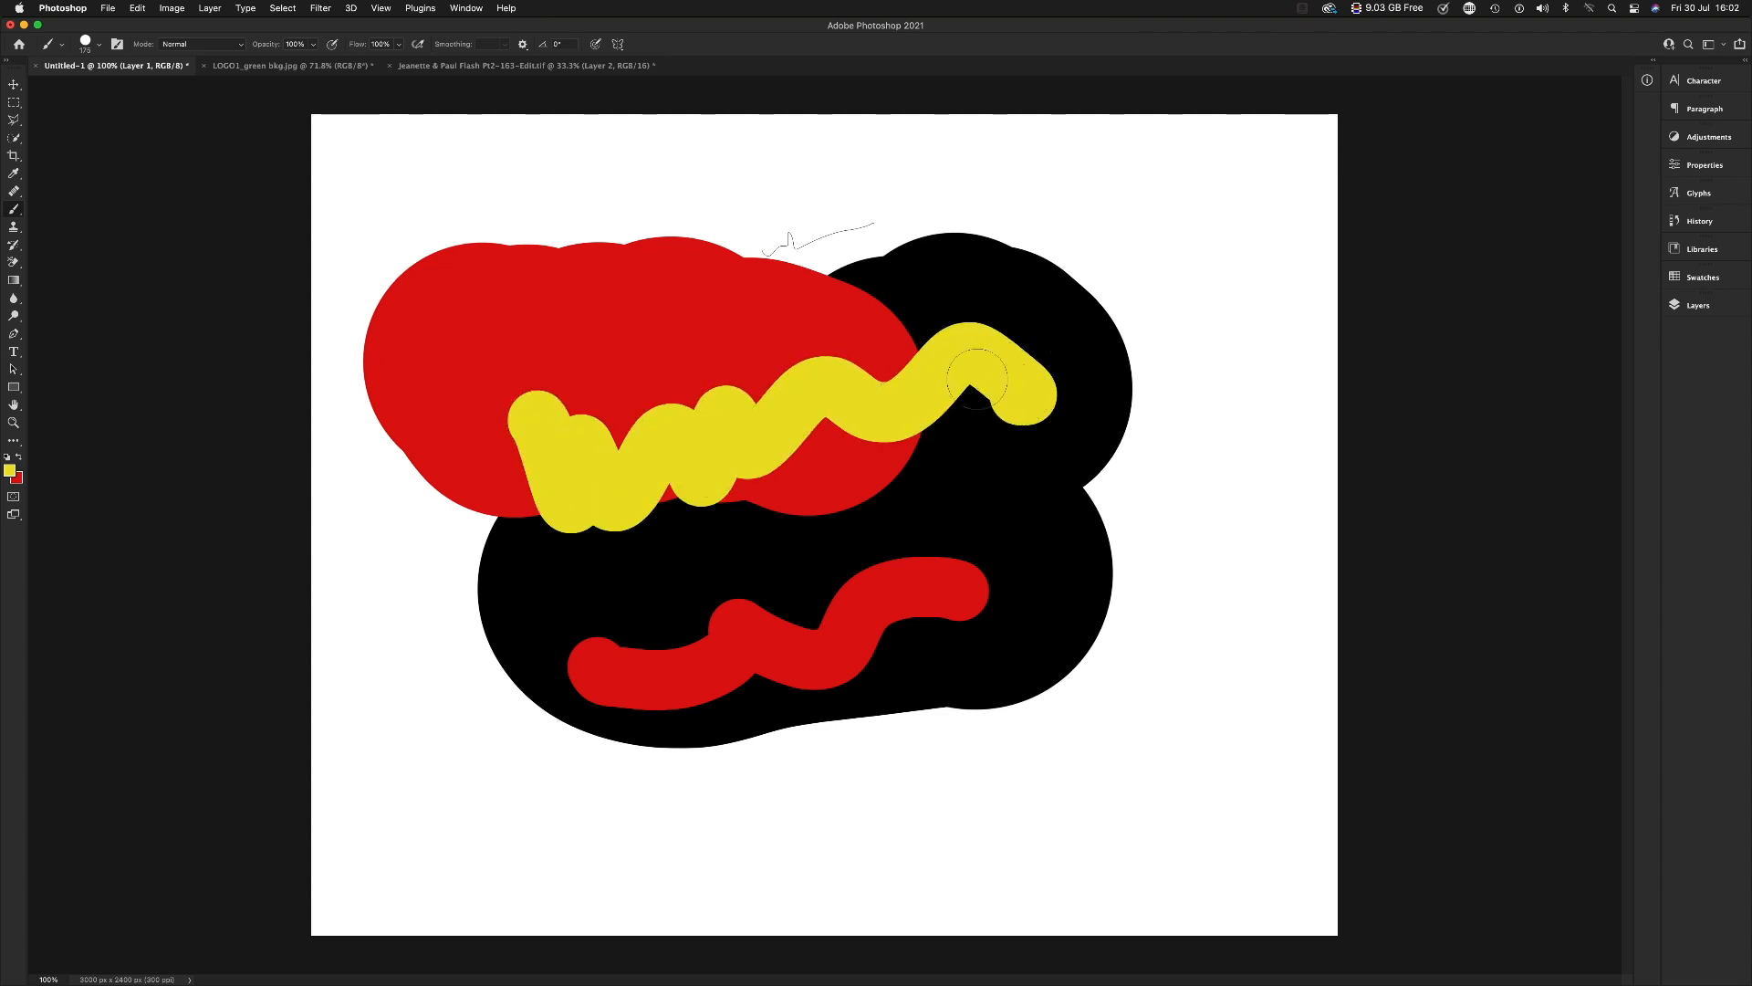
Step: Set the foreground colour to dark blue #173fb1
click(10, 471)
drag(1107, 215, 1177, 118)
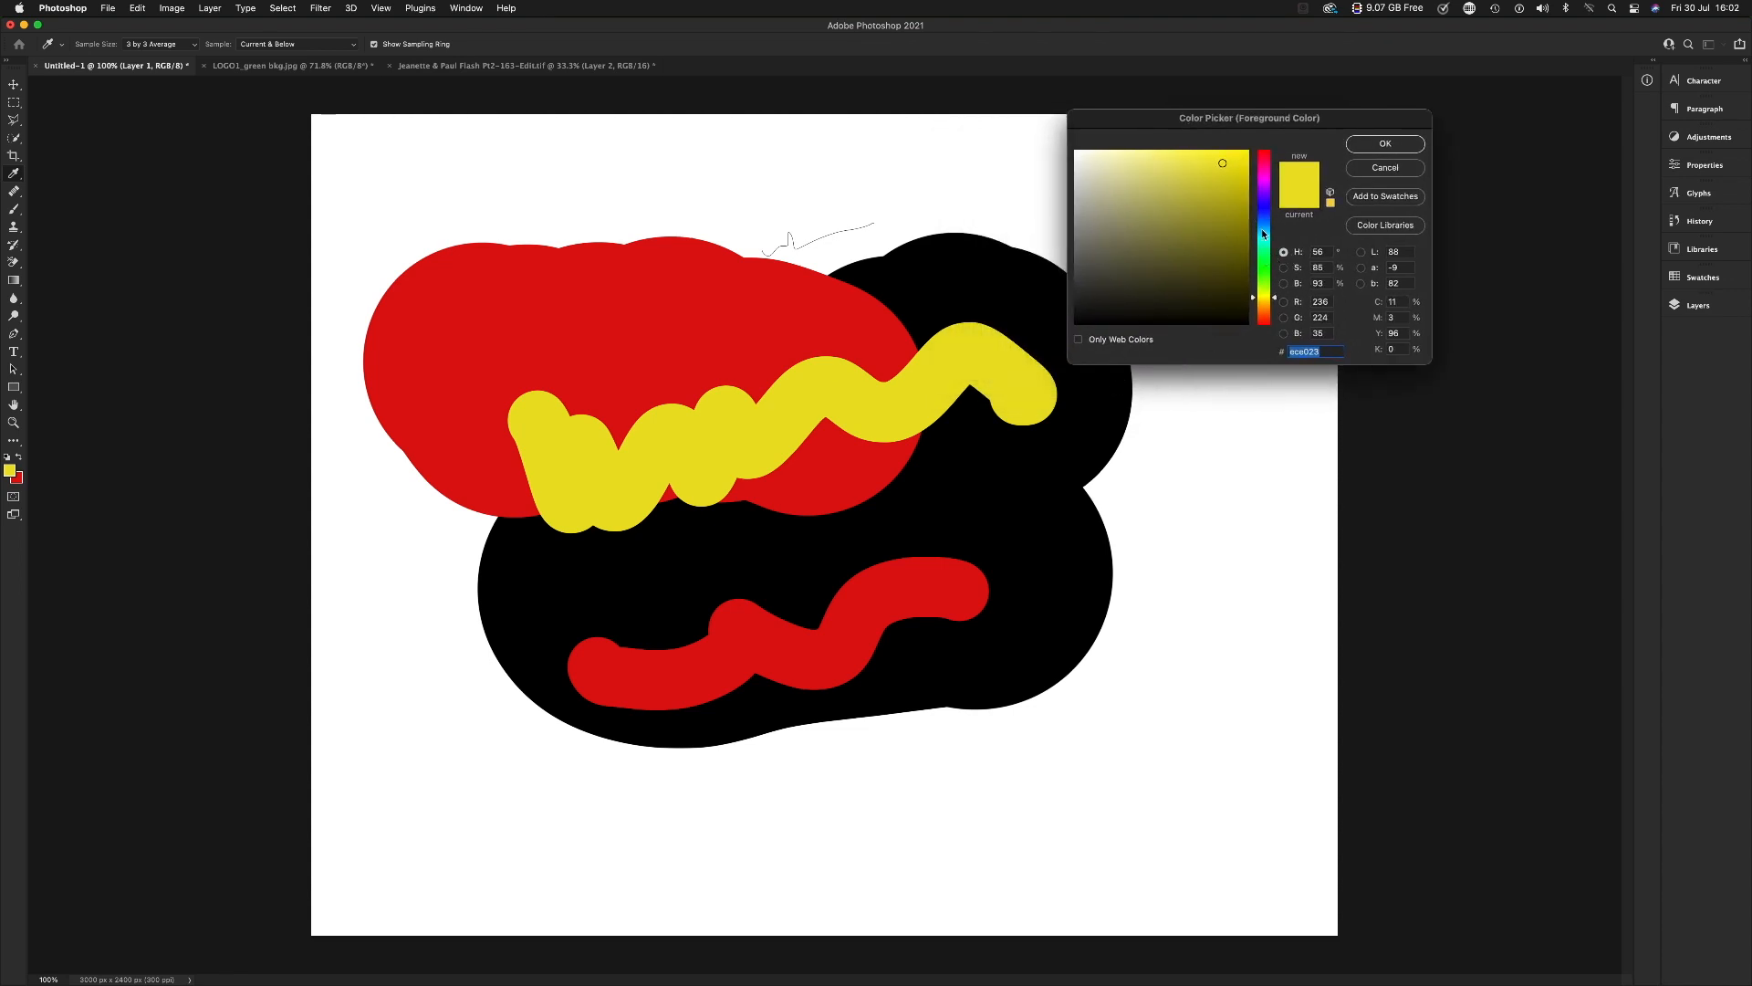
click(1260, 317)
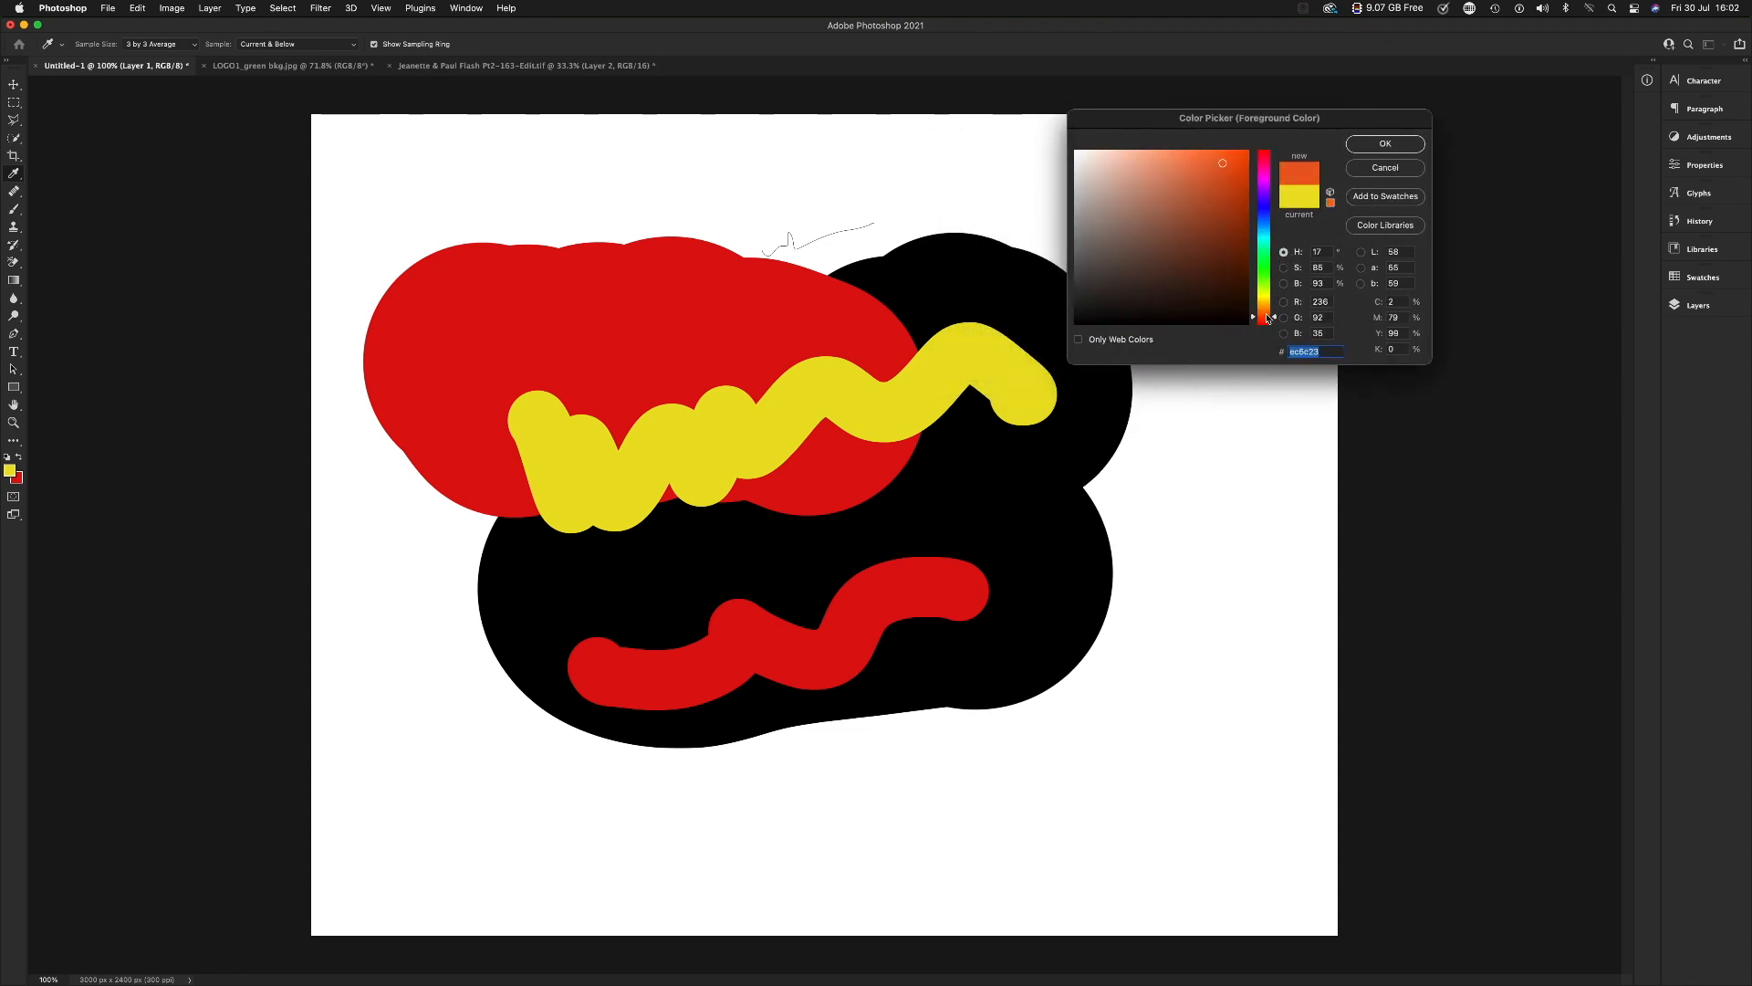
click(1263, 217)
click(1224, 201)
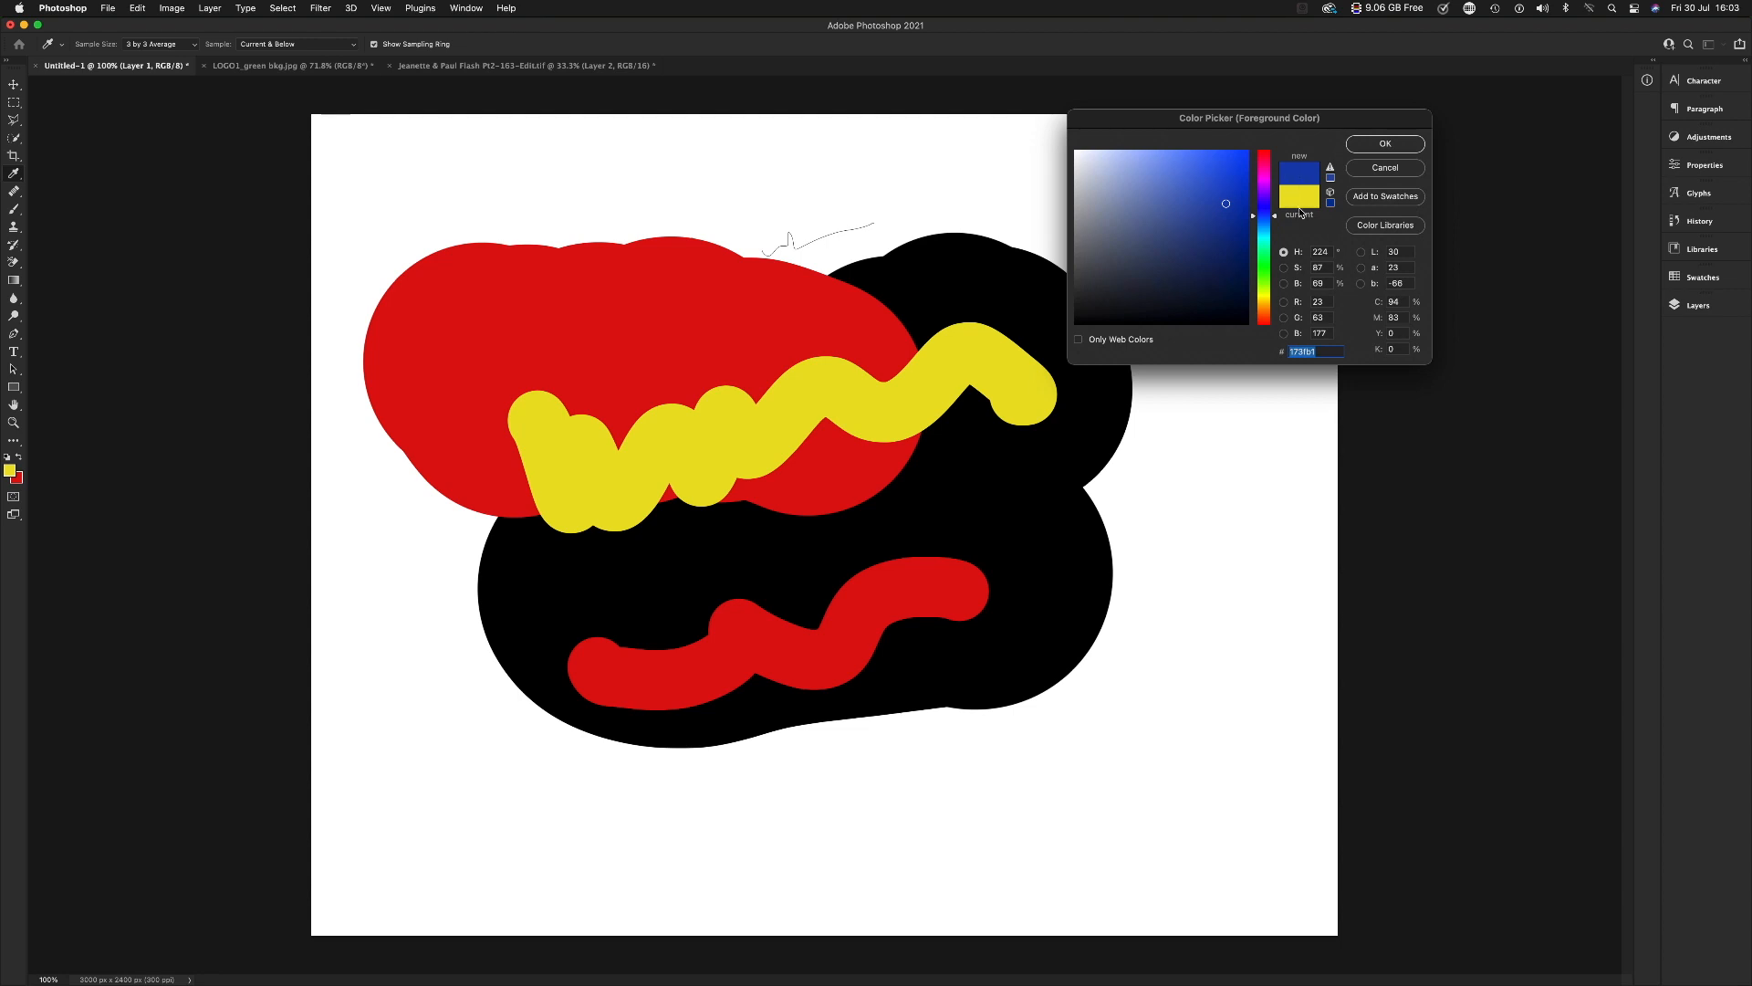
click(1377, 146)
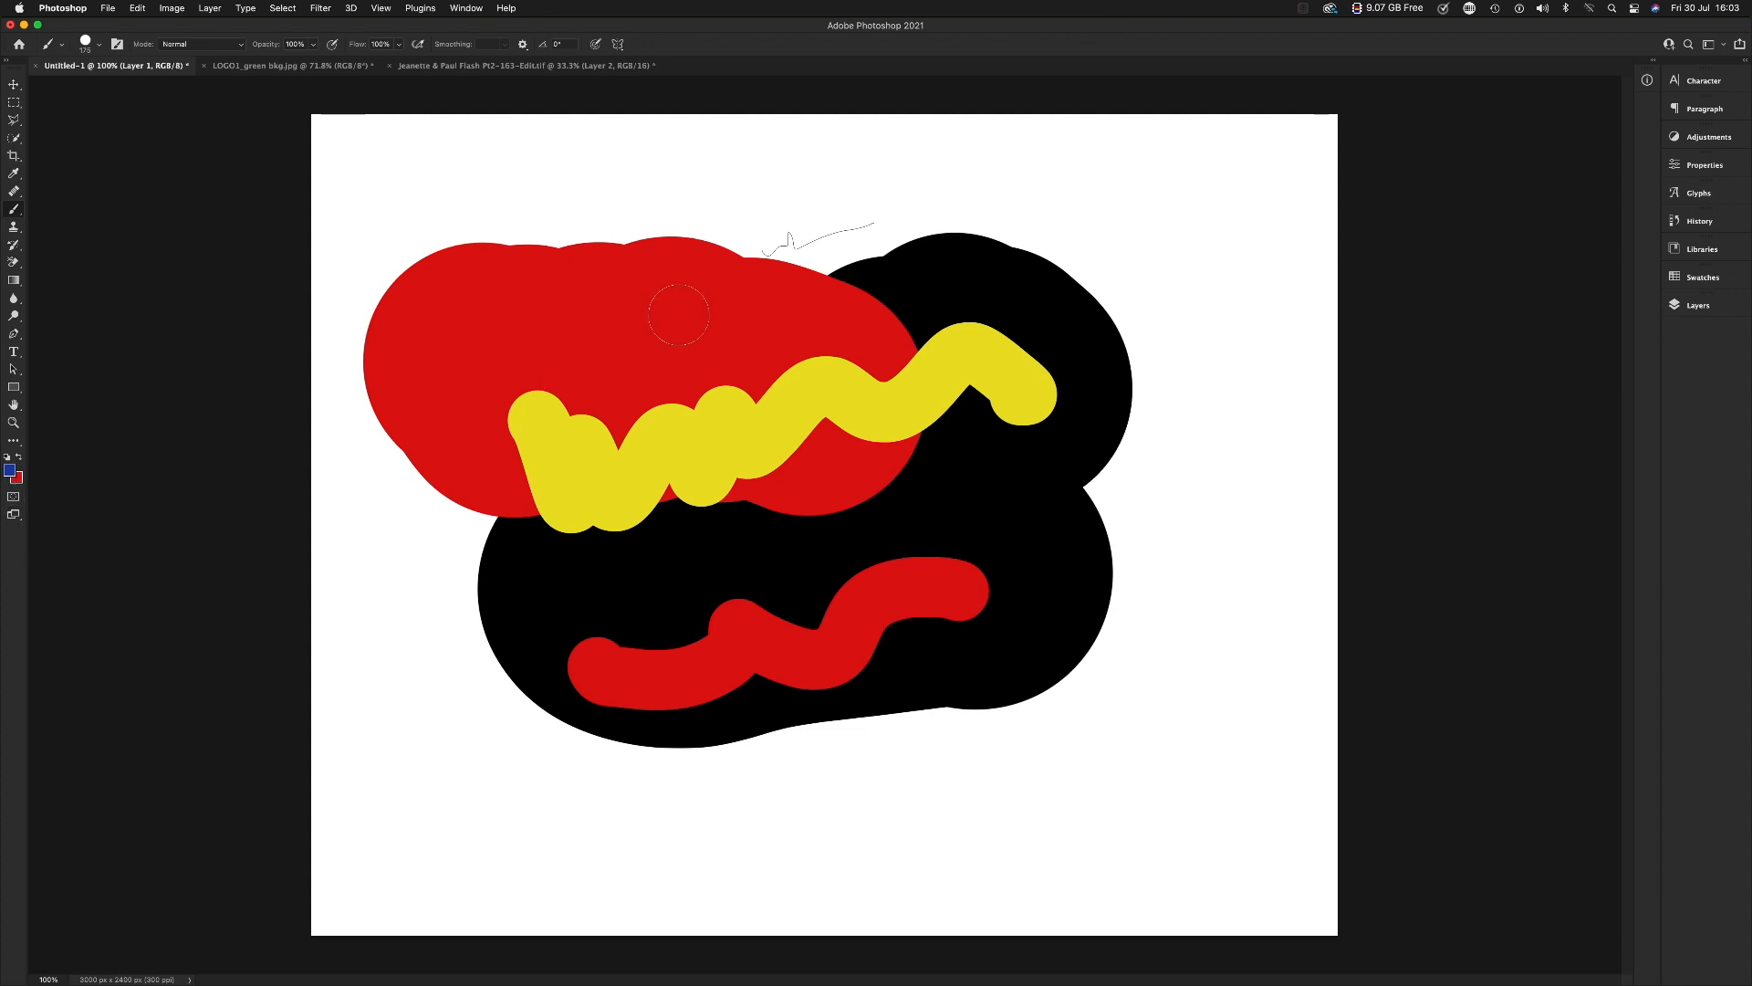
Step: Paint a thick blue stroke across the red and black areas and a narrower 60 px blue stroke below the yellow one
mouse_move(666, 351)
mouse_down()
mouse_move(735, 337)
mouse_move(912, 385)
mouse_move(1132, 377)
mouse_up()
key(bracketleft)
key(bracketleft)
key(bracketleft)
key(bracketleft)
key(bracketleft)
drag(1020, 516, 693, 541)
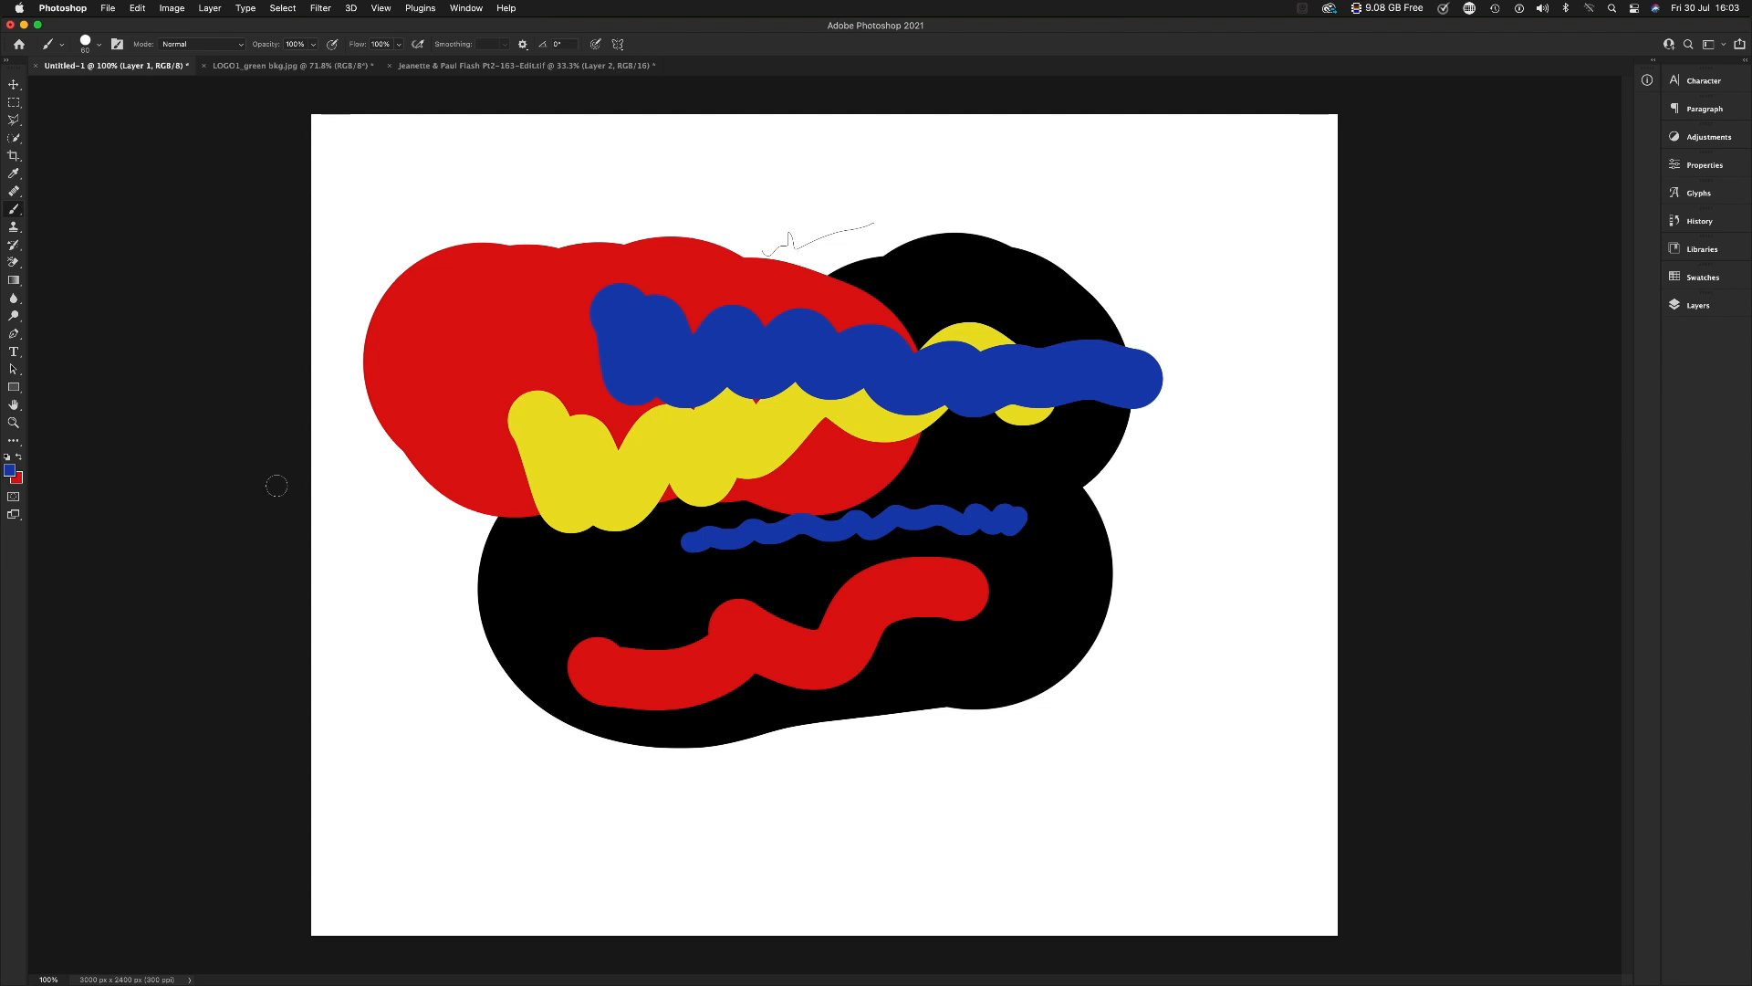
Step: Paint alternating red and blue wavy strokes over the lower black shape and the lower-right canvas, swapping foreground and background colours between them
click(21, 457)
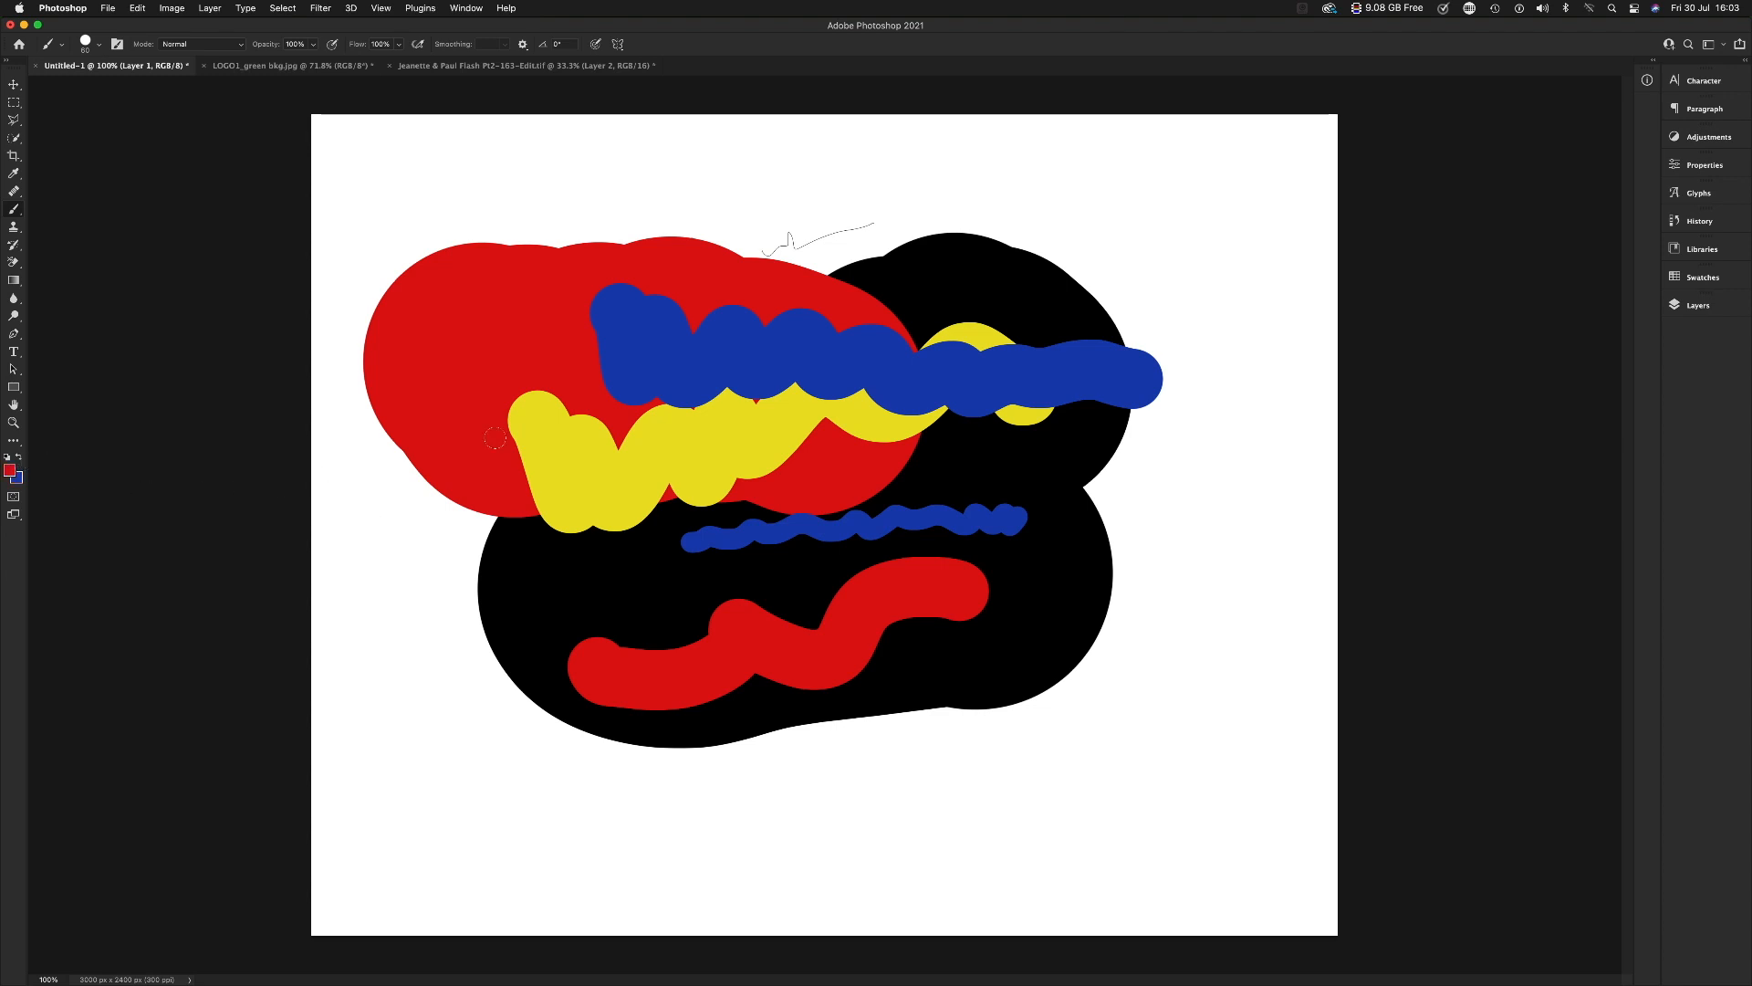
mouse_move(510, 518)
mouse_down()
mouse_move(532, 557)
mouse_move(572, 540)
mouse_move(700, 571)
mouse_move(1006, 500)
mouse_up()
key(x)
mouse_move(1051, 609)
mouse_down()
mouse_move(1029, 662)
mouse_move(965, 684)
mouse_move(964, 574)
mouse_move(898, 639)
mouse_move(797, 651)
mouse_move(908, 608)
mouse_move(996, 532)
mouse_move(1009, 603)
mouse_move(1262, 684)
mouse_move(1225, 736)
mouse_move(1037, 640)
mouse_move(992, 627)
mouse_up()
key(x)
key(x)
mouse_move(1029, 712)
mouse_down()
mouse_move(1100, 757)
mouse_move(1254, 784)
mouse_up()
key(x)
drag(1243, 848, 929, 764)
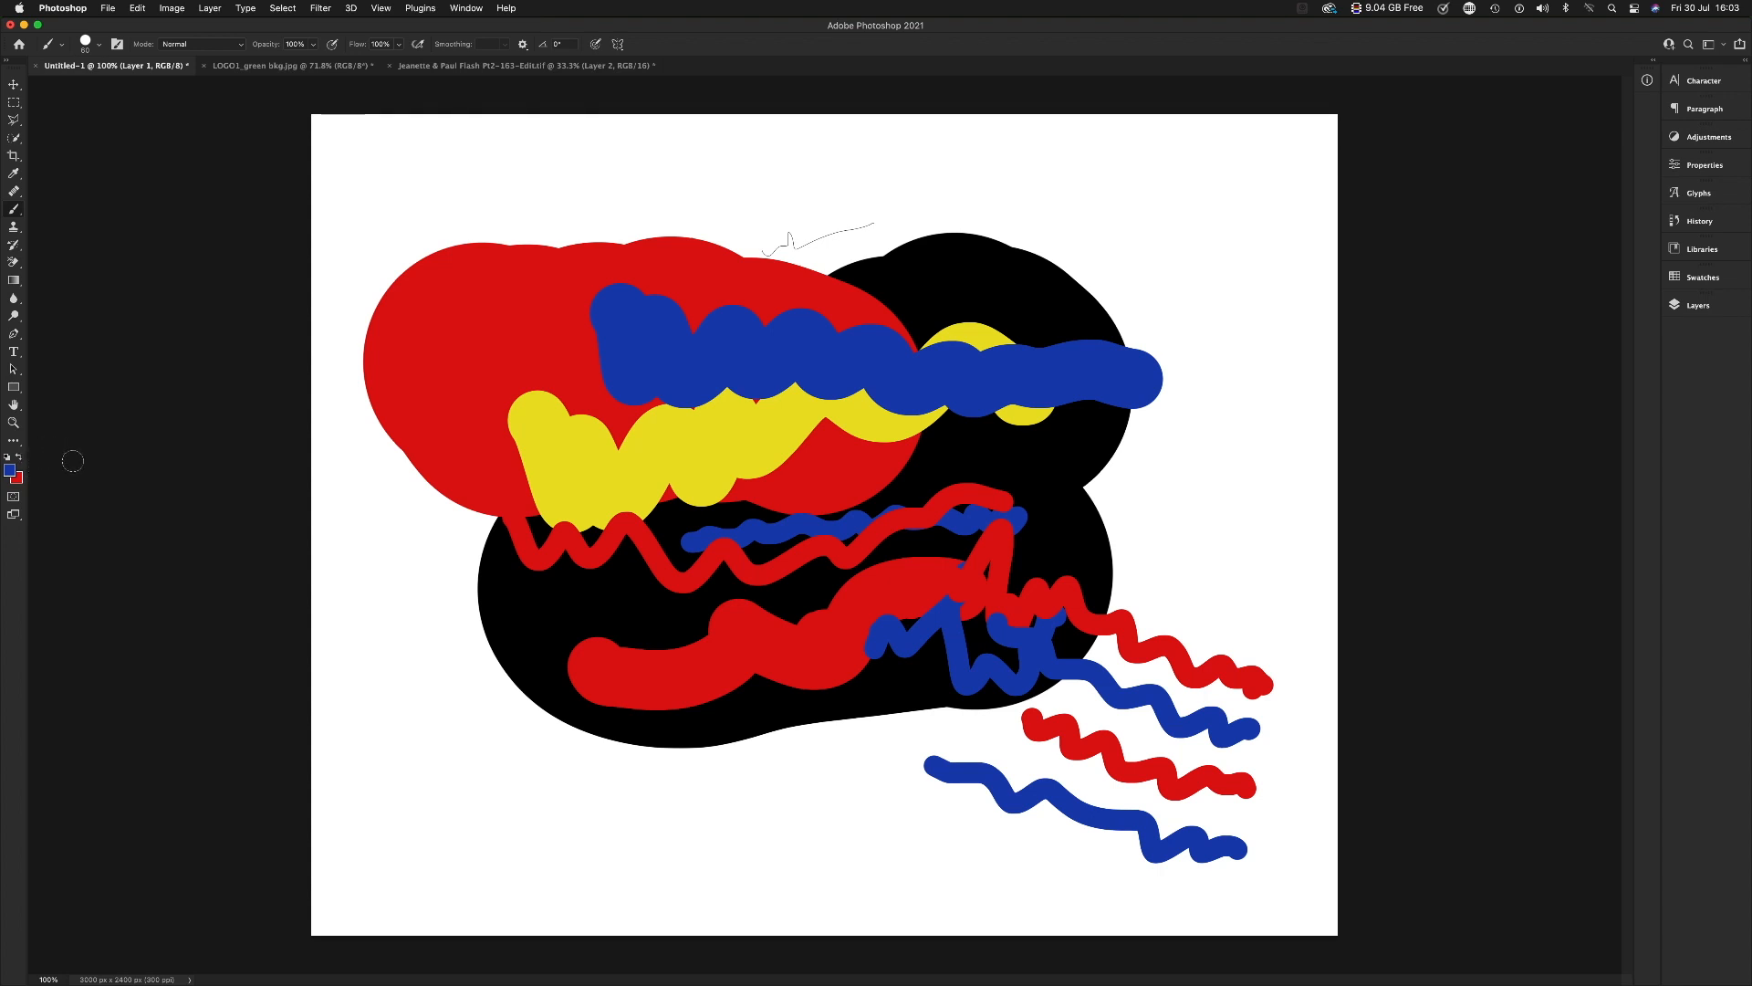
Step: Reset the colours to default black and white, and swap them to make white the foreground colour
key(d)
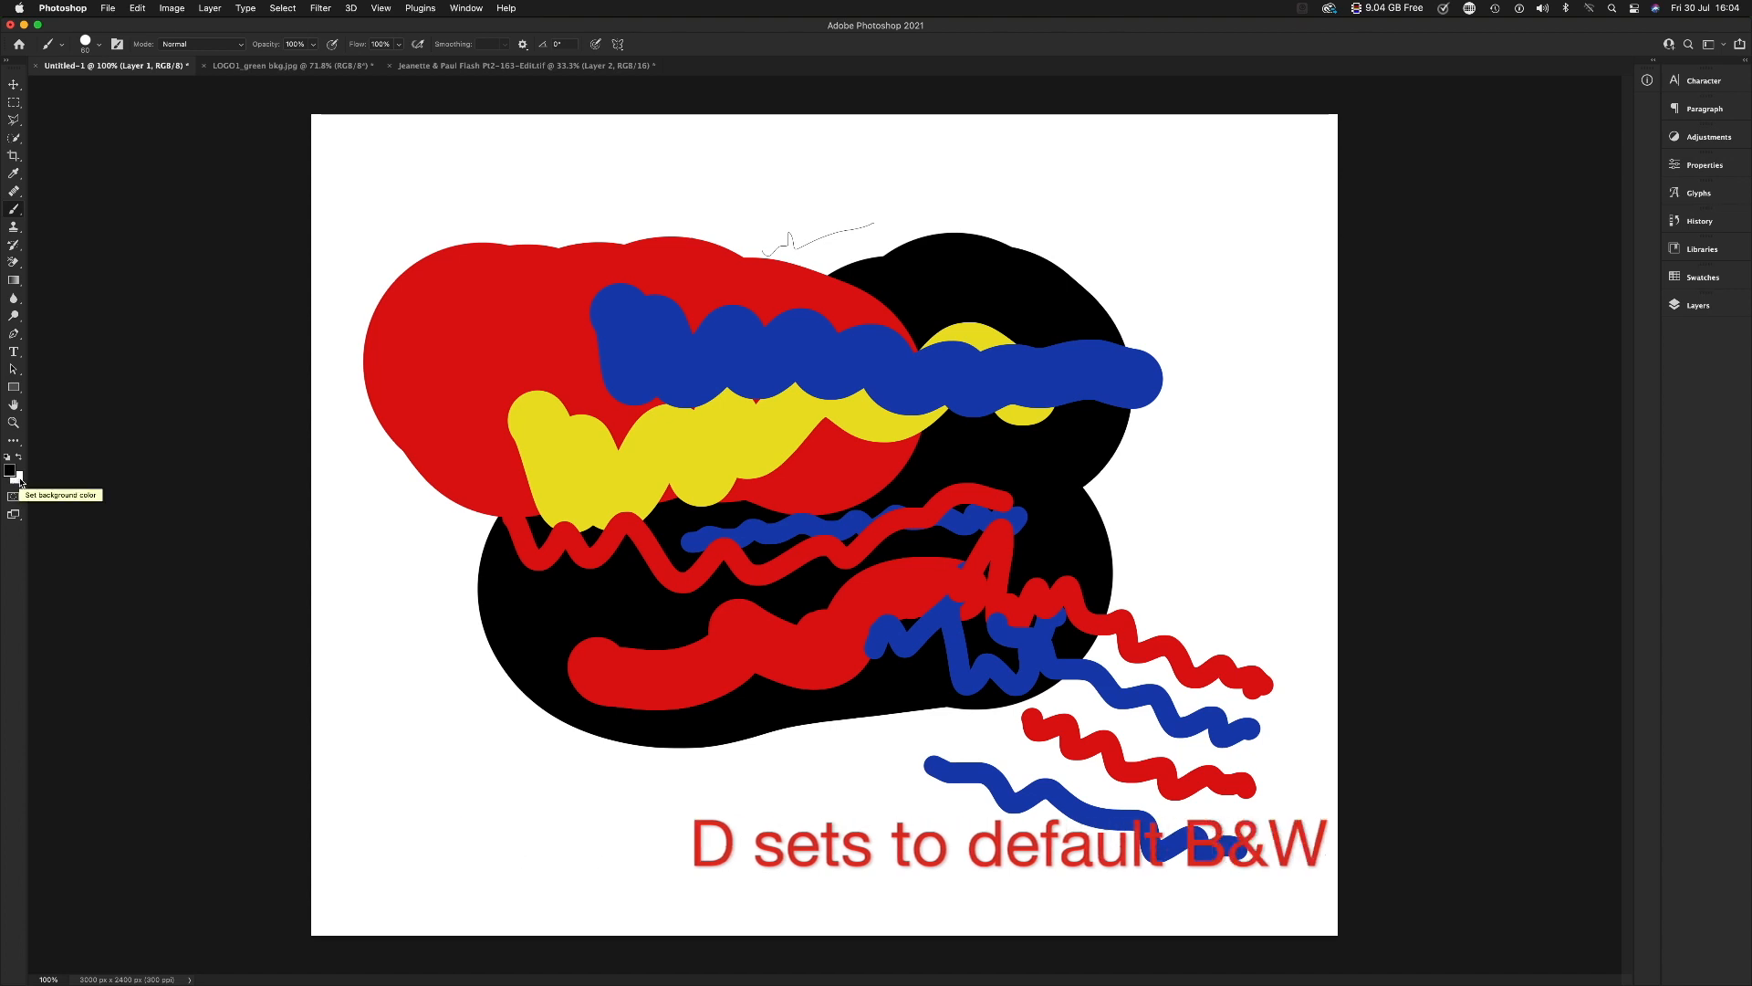
key(x)
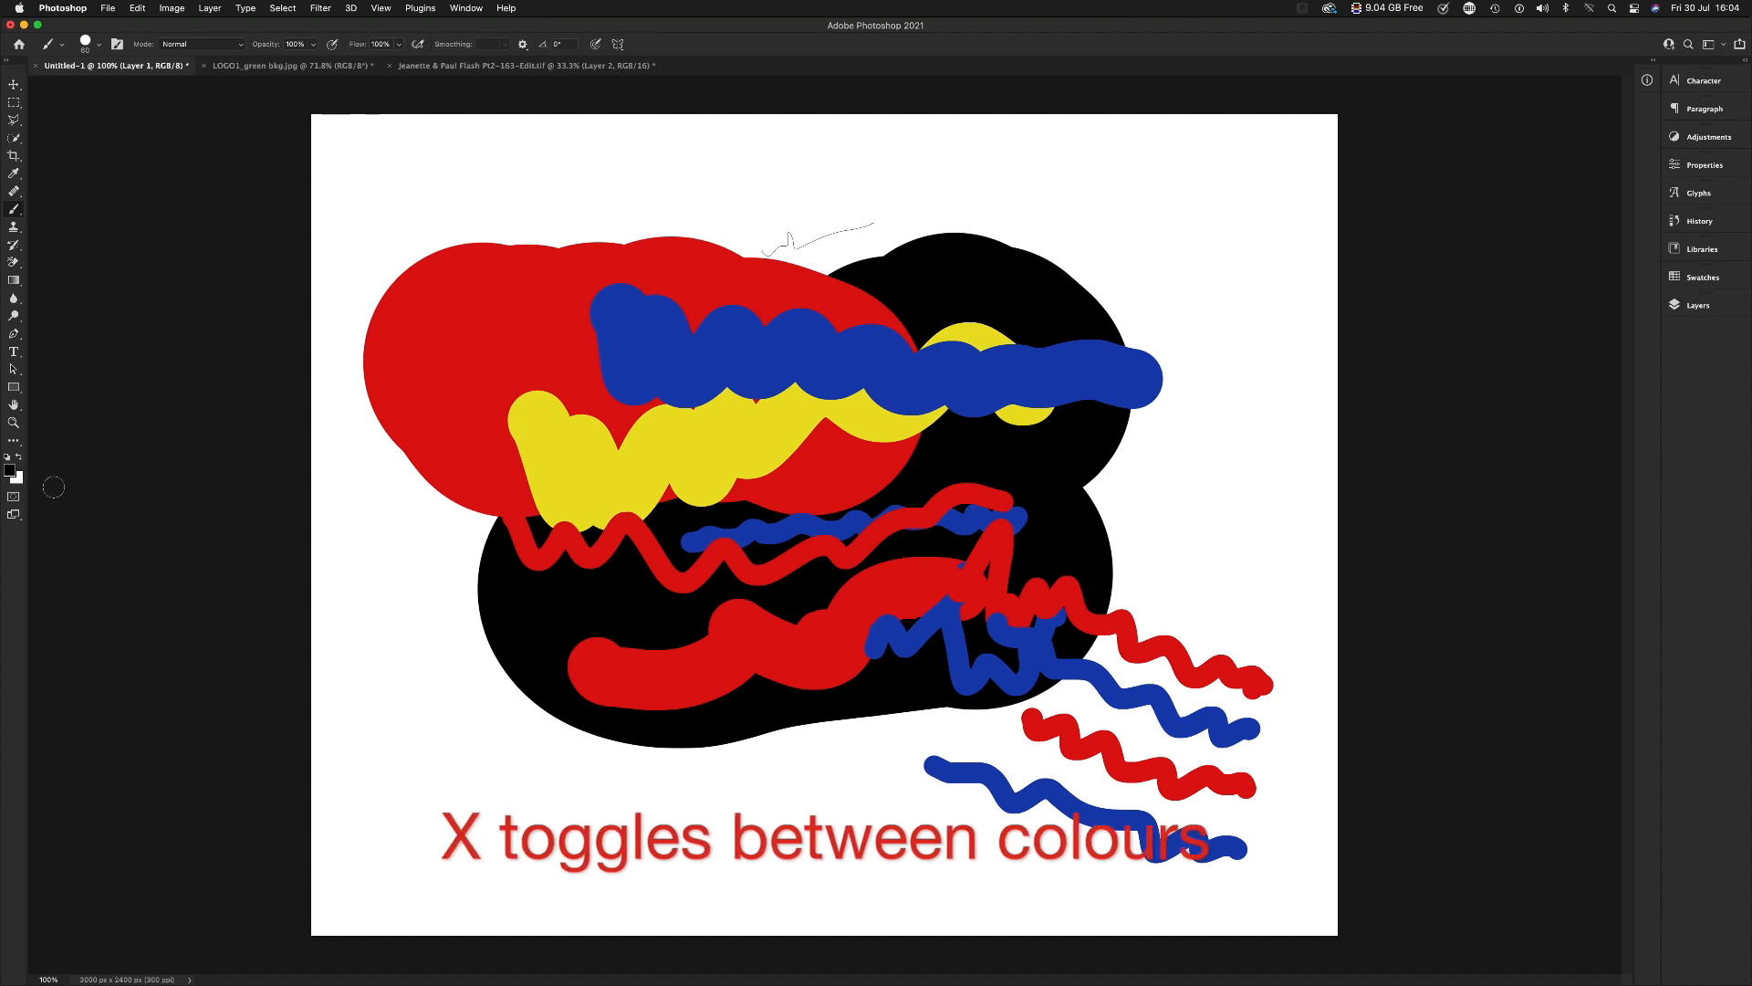
key(x)
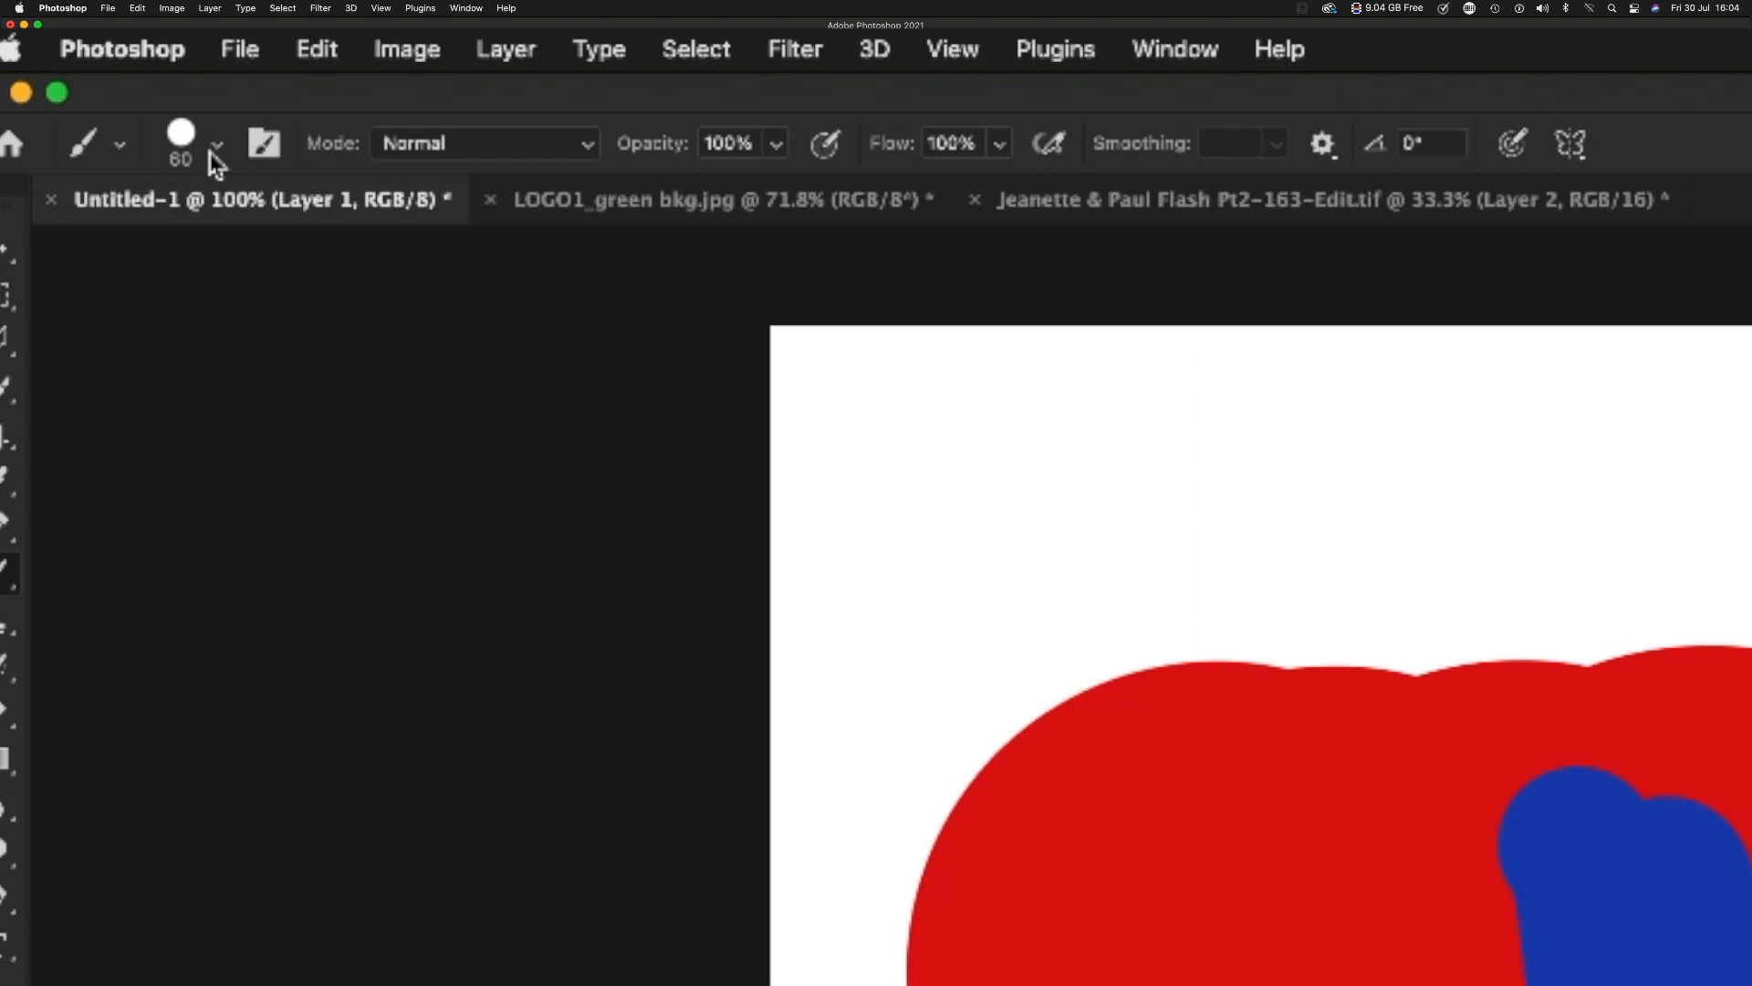
Step: Open the brush settings, separate them from the Brushes panel, and choose a water splash brush tip
click(263, 143)
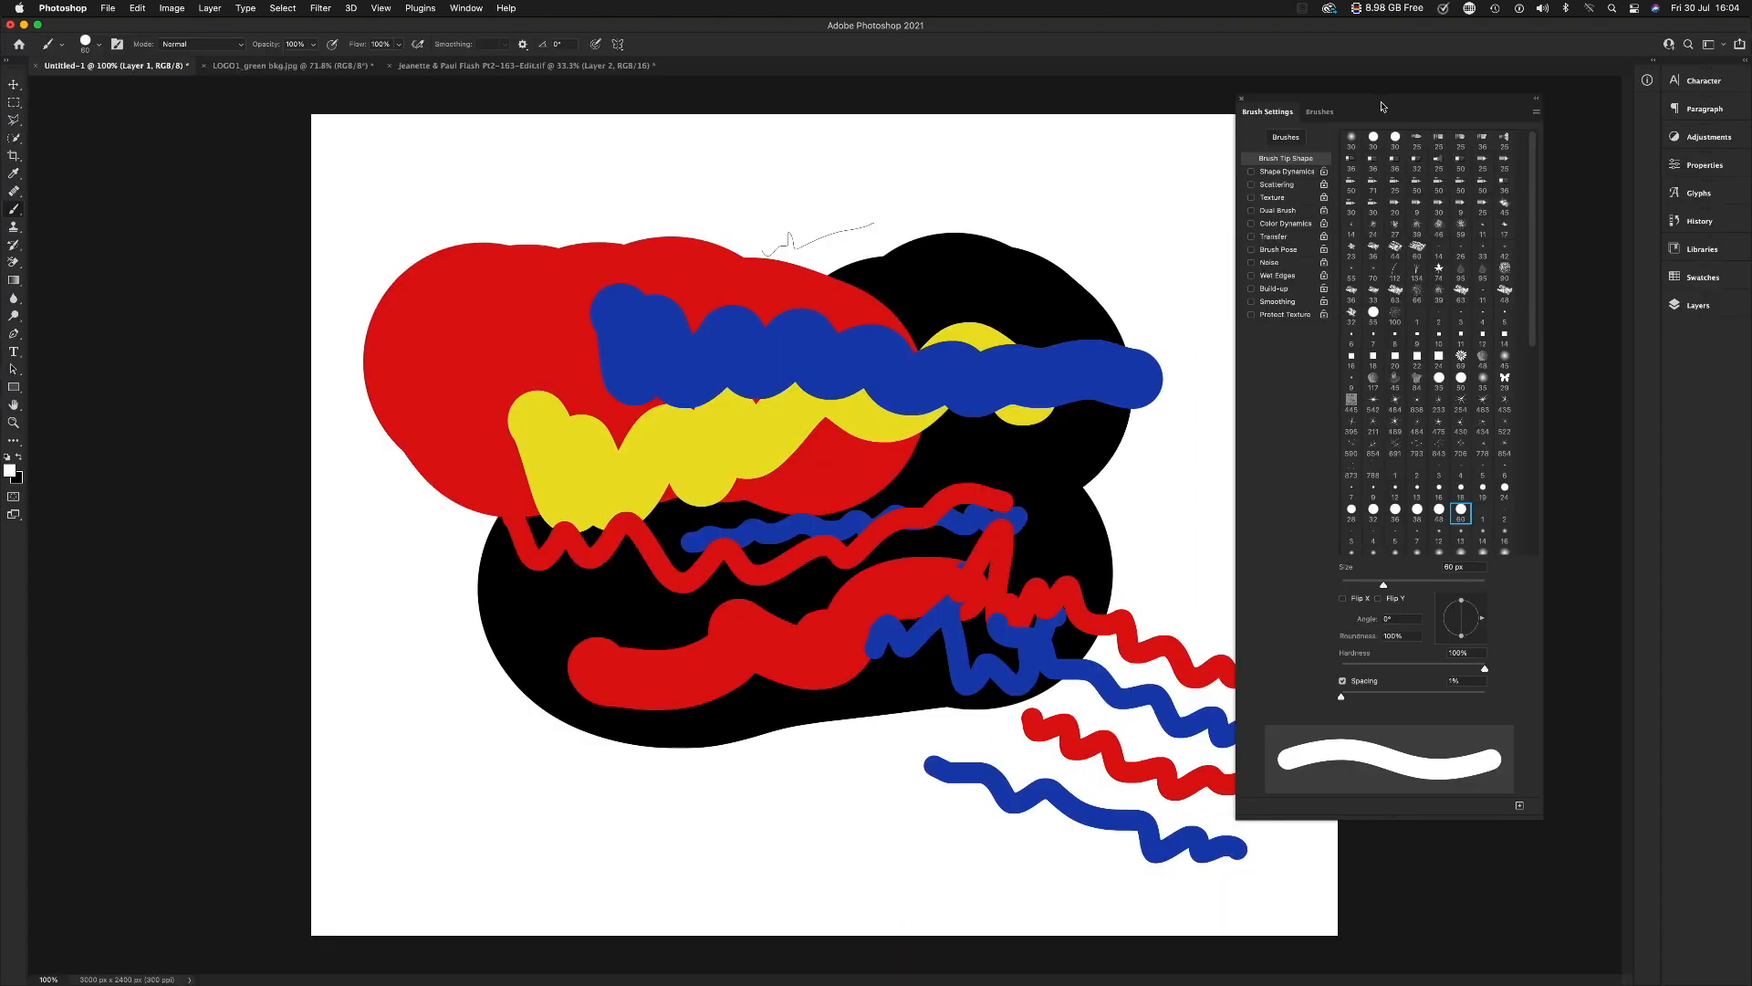
drag(1282, 113, 1217, 113)
scroll(1471, 264, down, 5)
mouse_move(1492, 512)
mouse_down()
mouse_move(1493, 568)
mouse_move(1471, 361)
mouse_move(1462, 501)
mouse_move(1385, 322)
mouse_move(1471, 369)
mouse_move(1481, 500)
mouse_up()
scroll(1369, 514, down, 4)
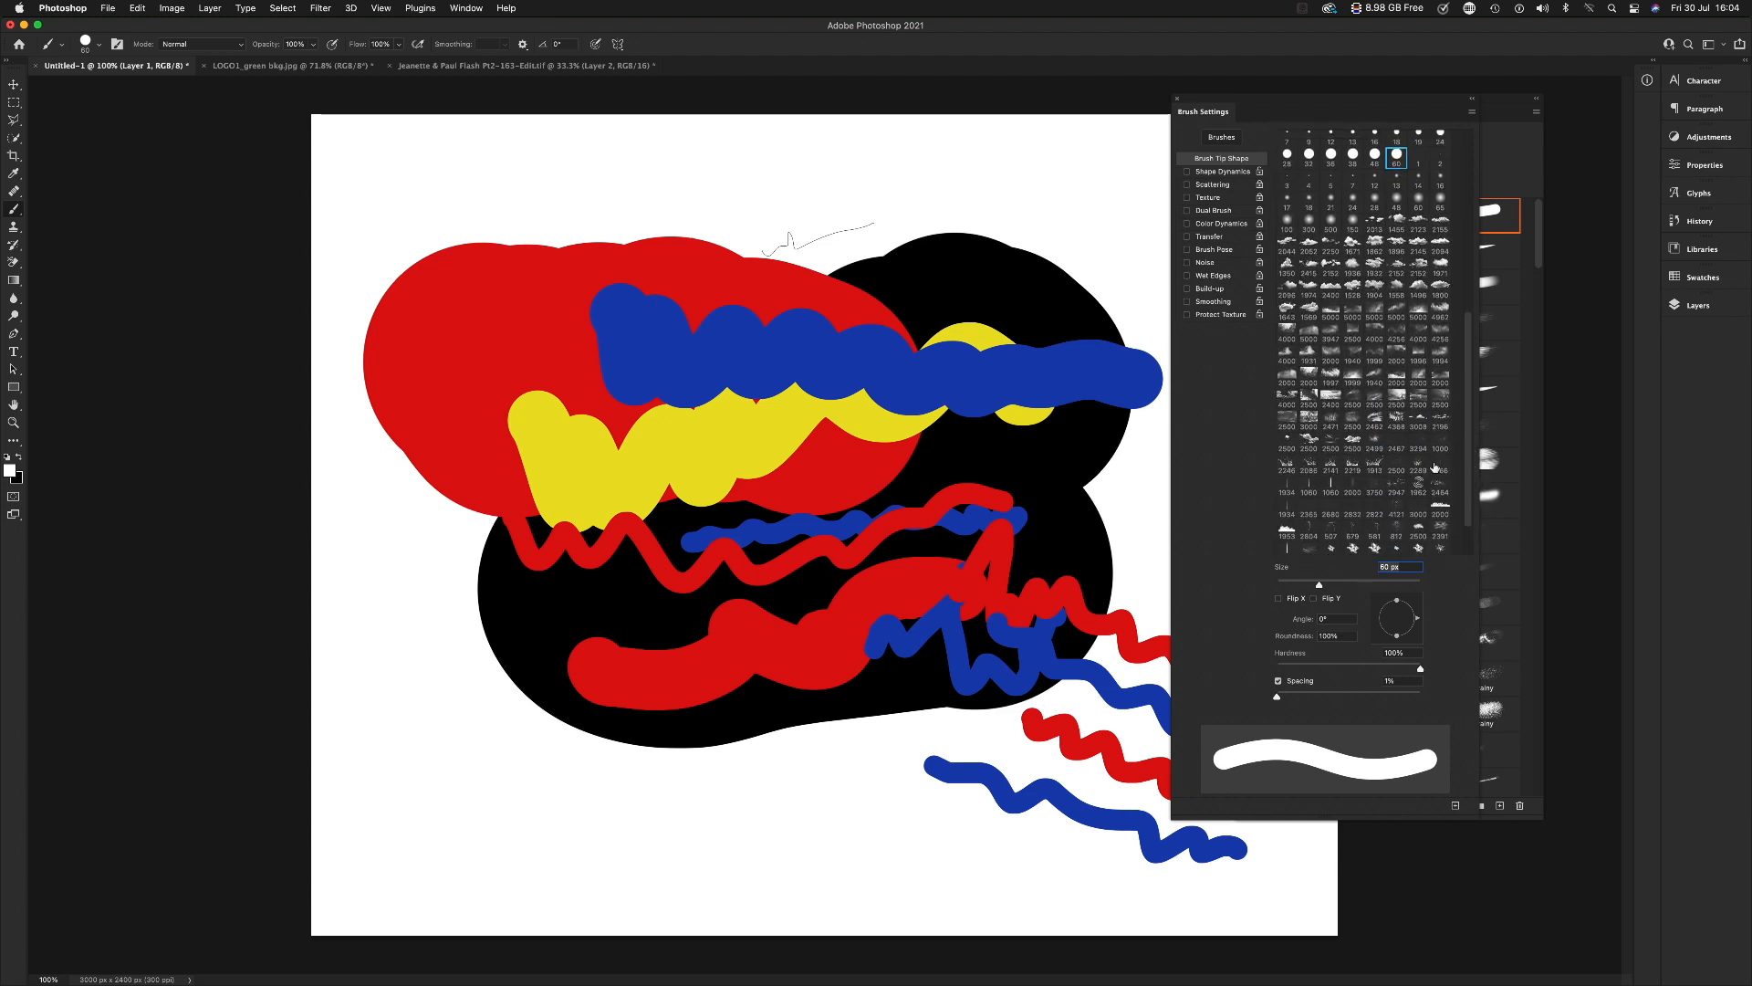
scroll(1397, 536, down, 2)
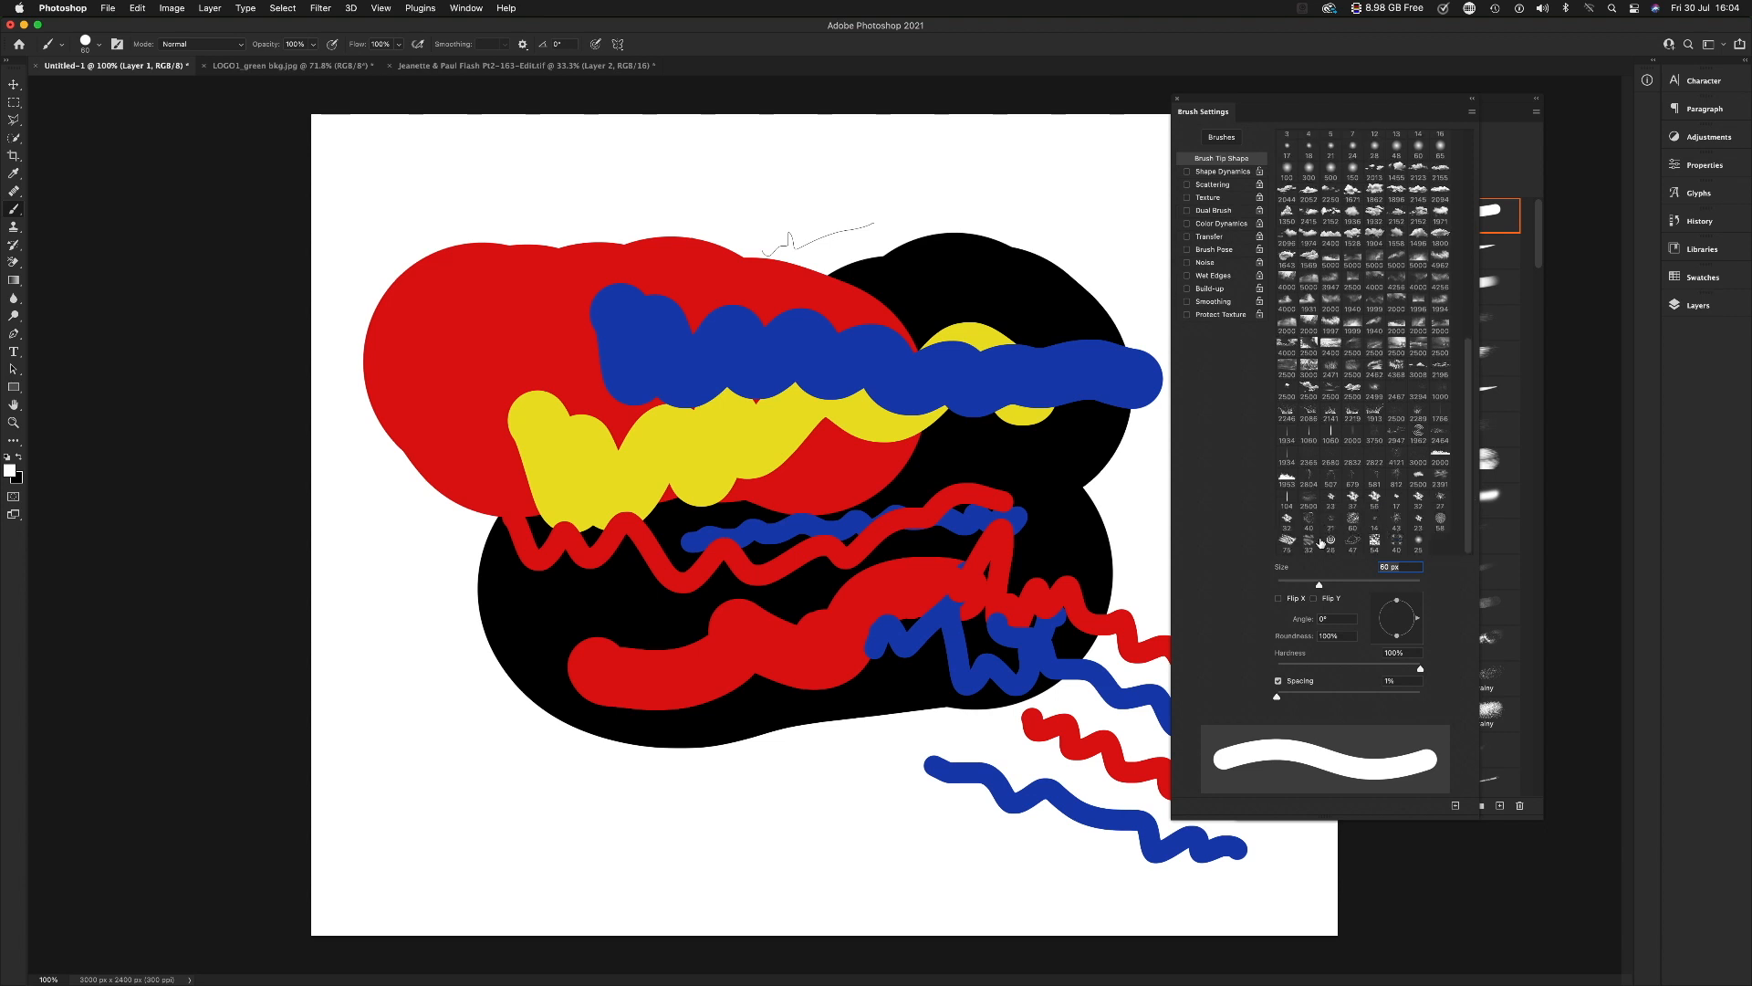
click(1352, 412)
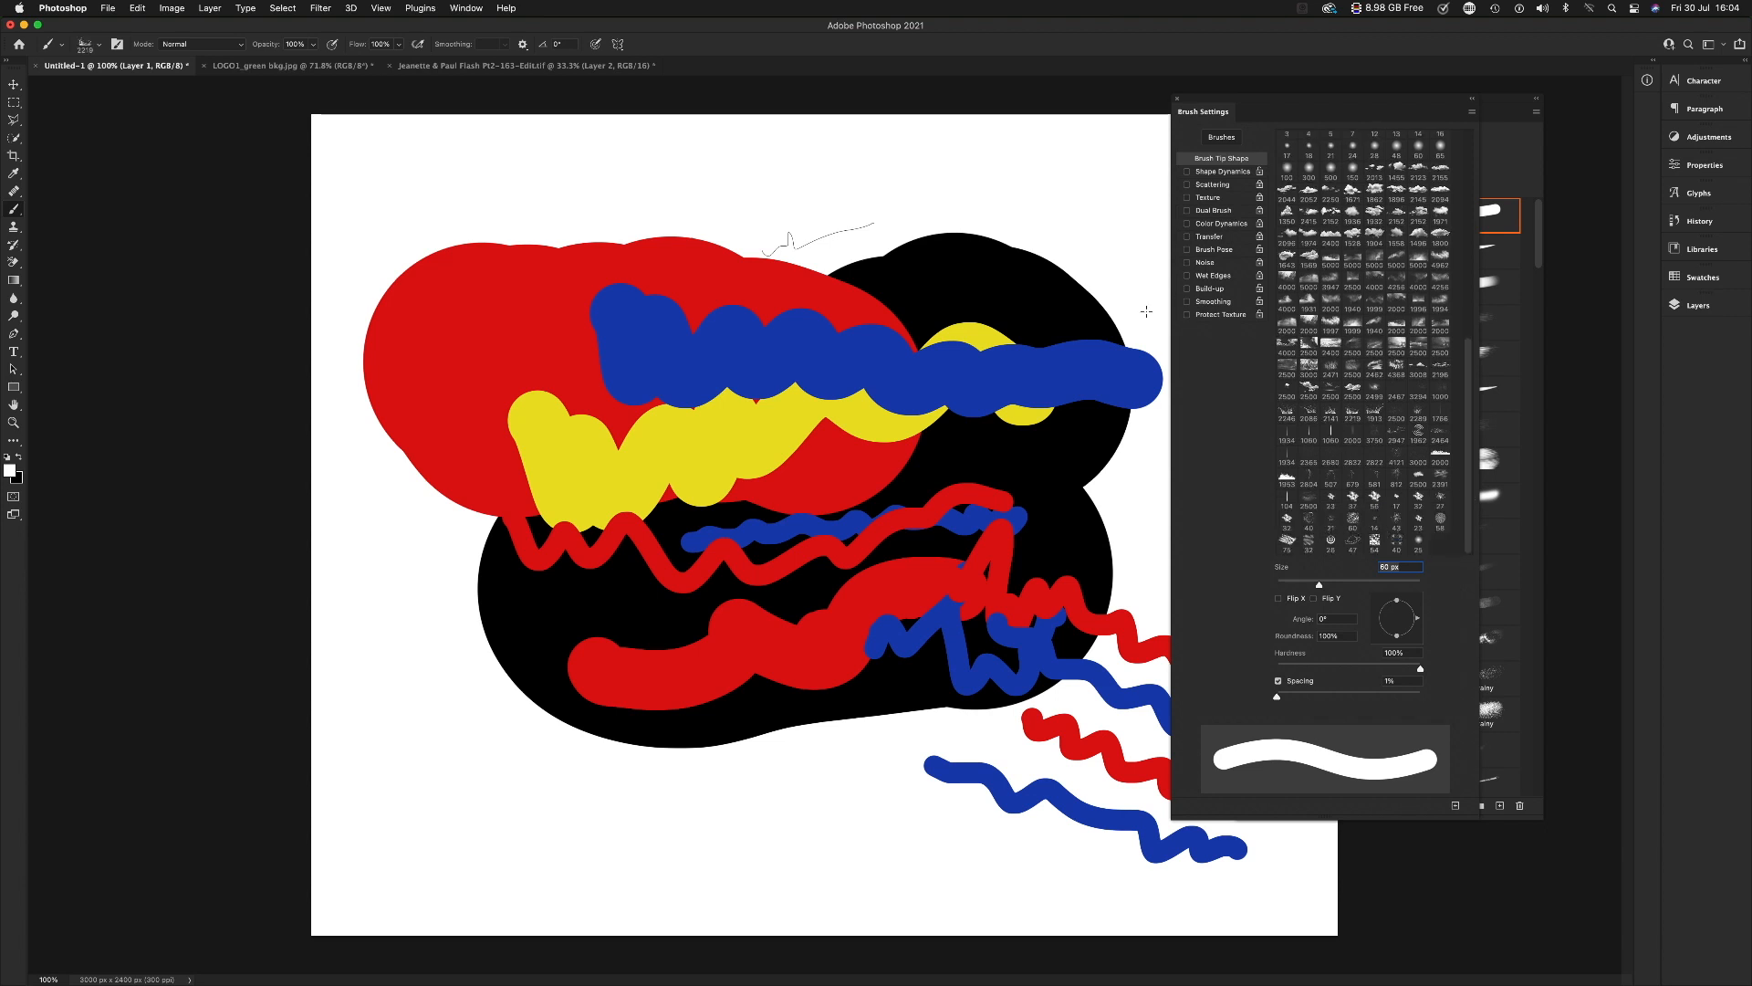
Step: Stamp one large white water splash over the centre-right of the painted shapes
click(1008, 302)
key(super+t)
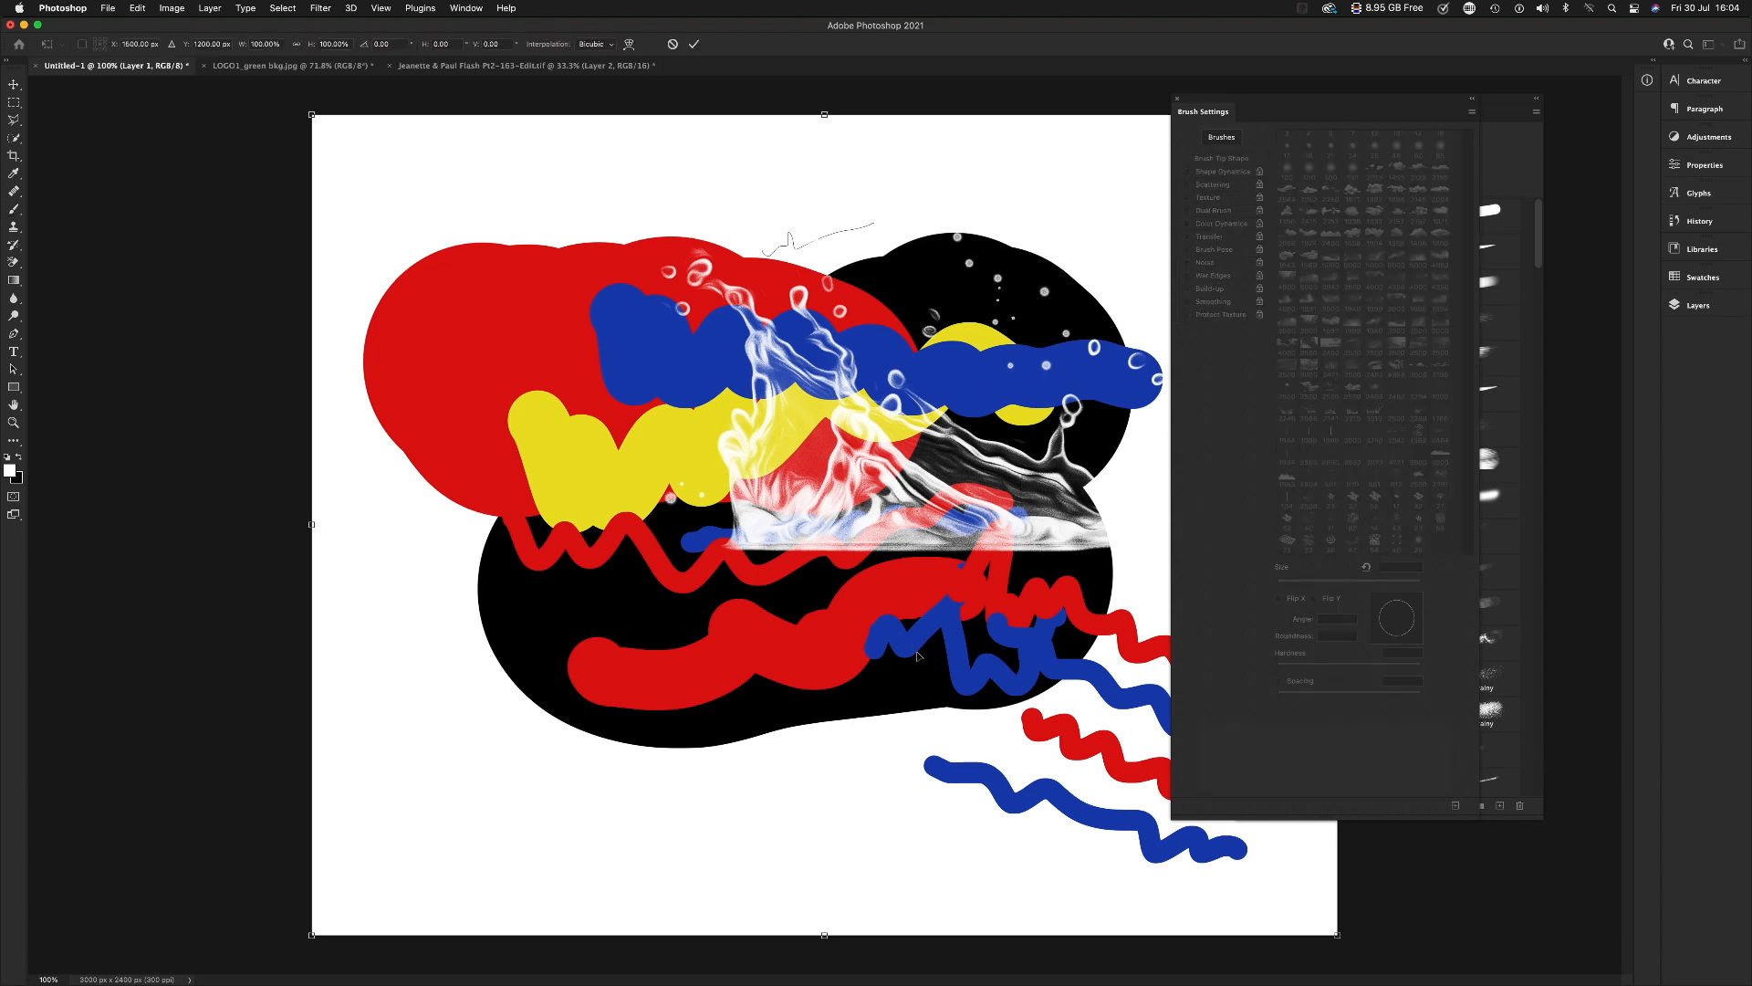
key(Escape)
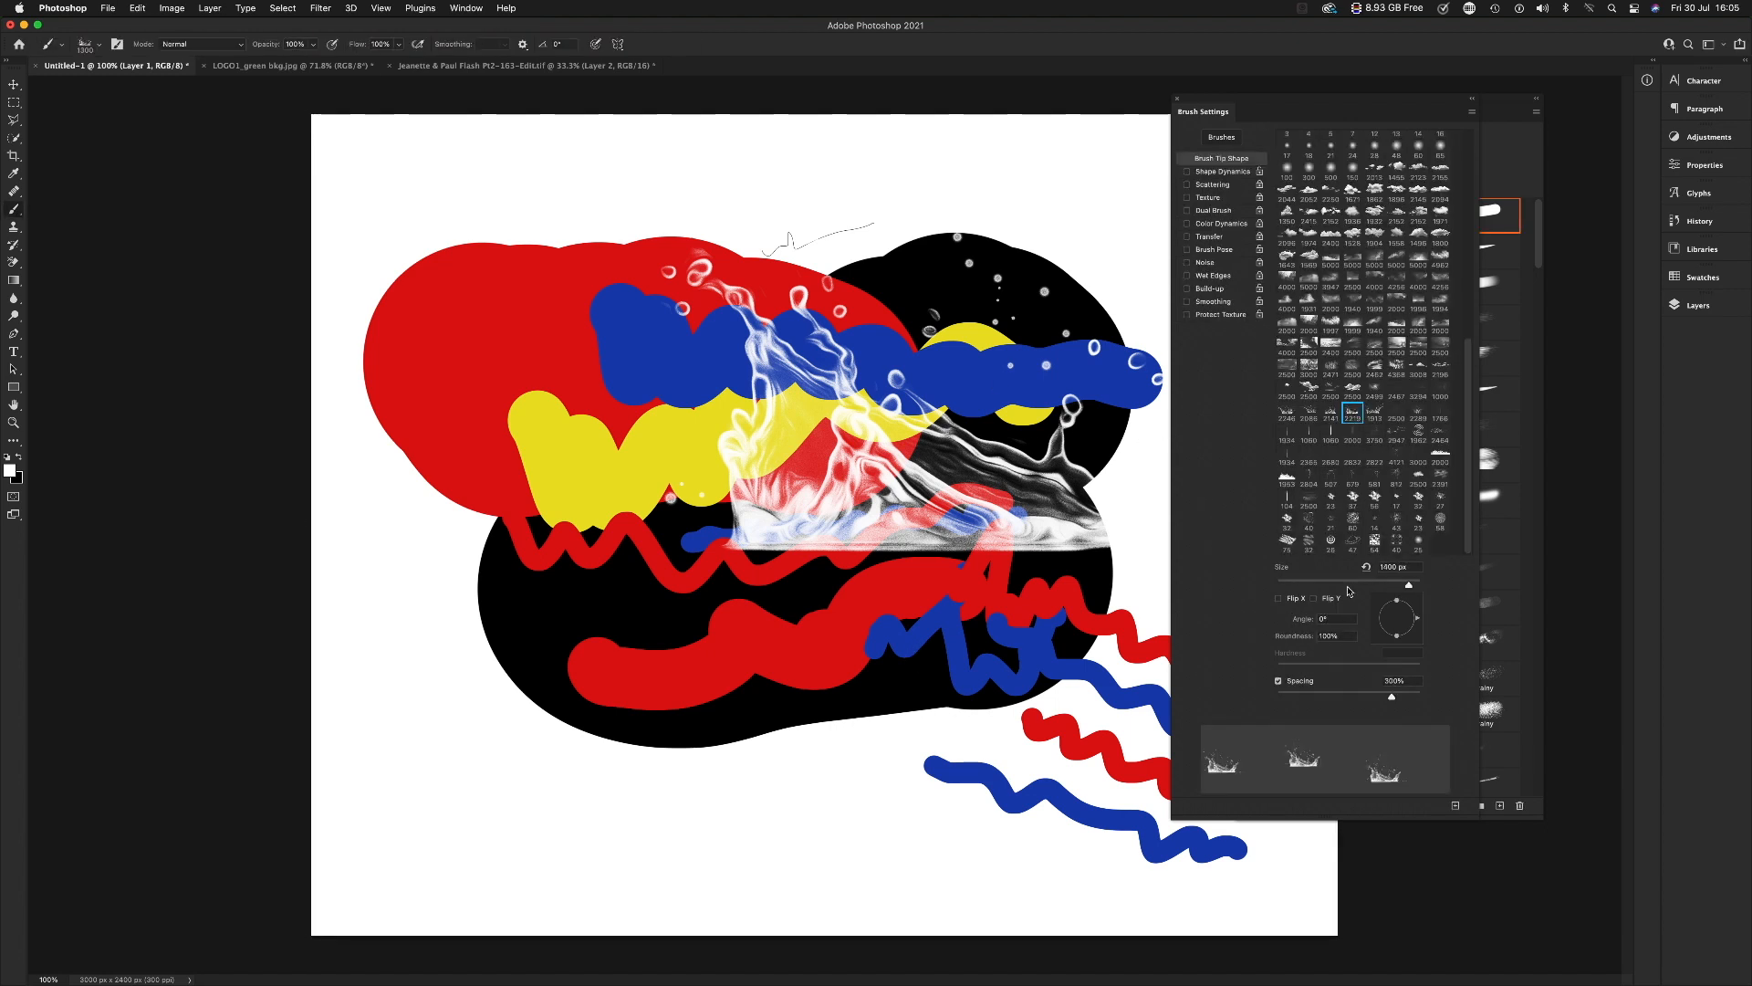
Step: Reduce the splash brush to a very small size and stamp two tiny splashes on the lower black shape
drag(1373, 593, 1317, 593)
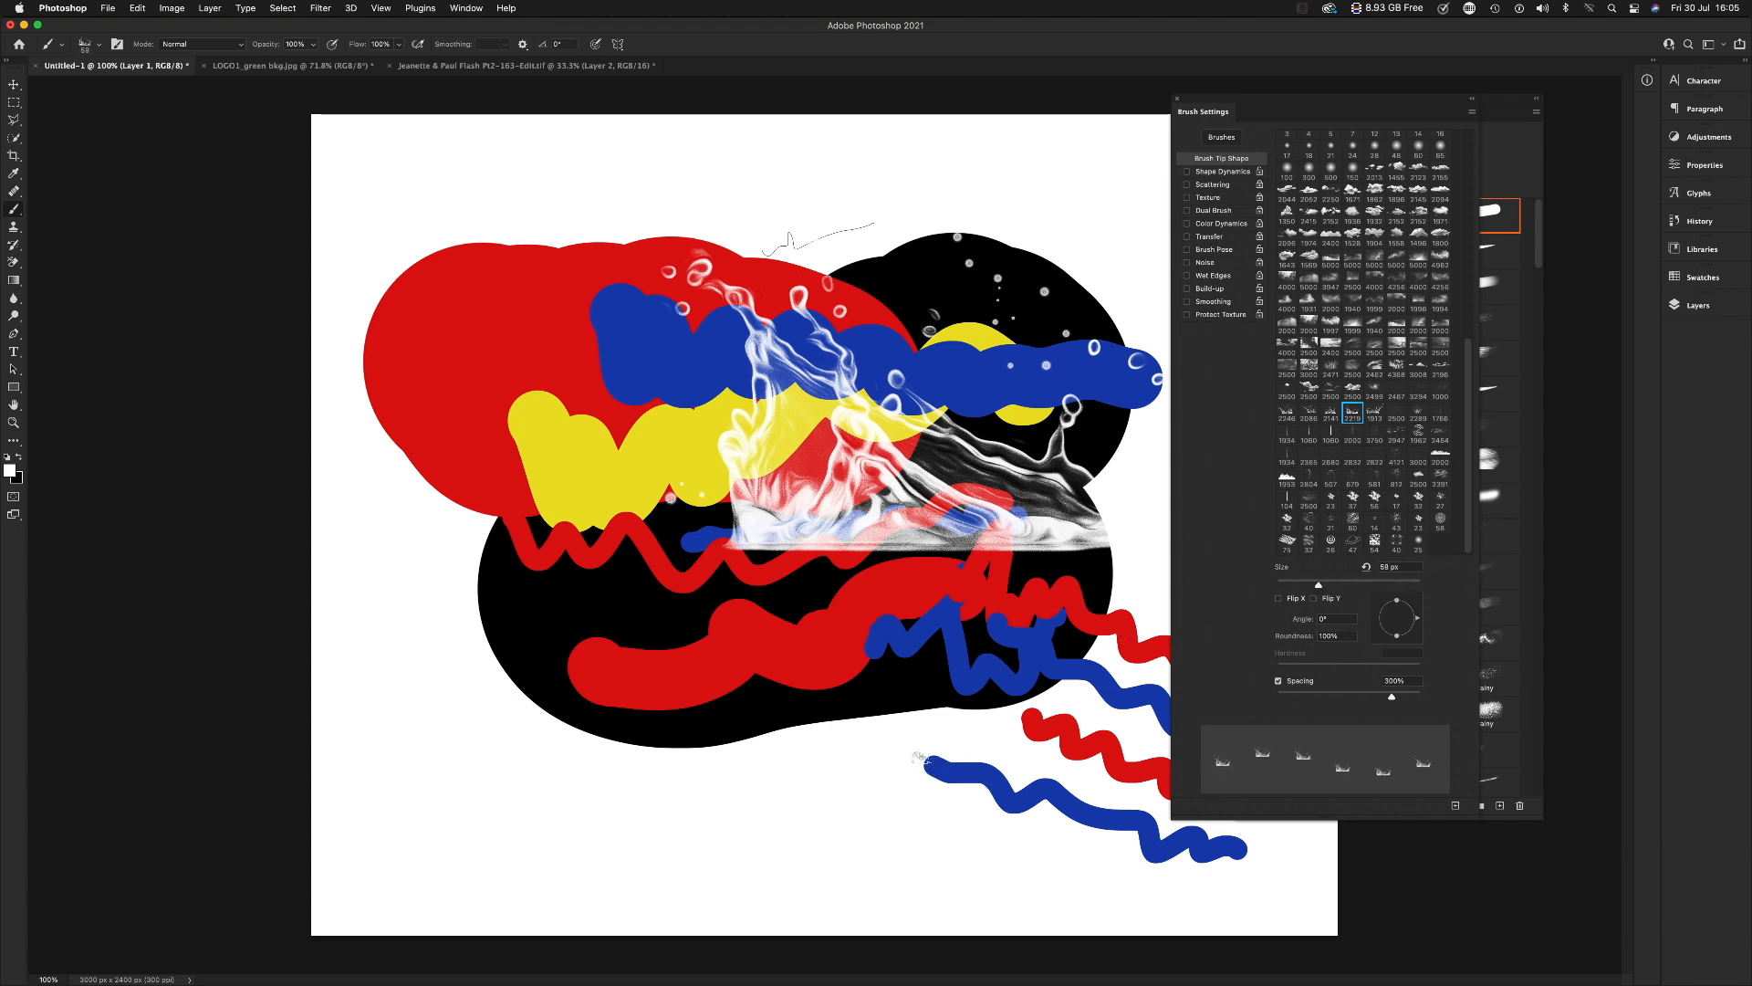
drag(866, 704, 837, 699)
click(838, 699)
Step: Enlarge the splash brush and stamp four medium white splashes around the lower black shape
key(bracketright)
key(bracketright)
key(bracketright)
key(bracketright)
key(bracketright)
key(bracketright)
key(bracketright)
key(bracketright)
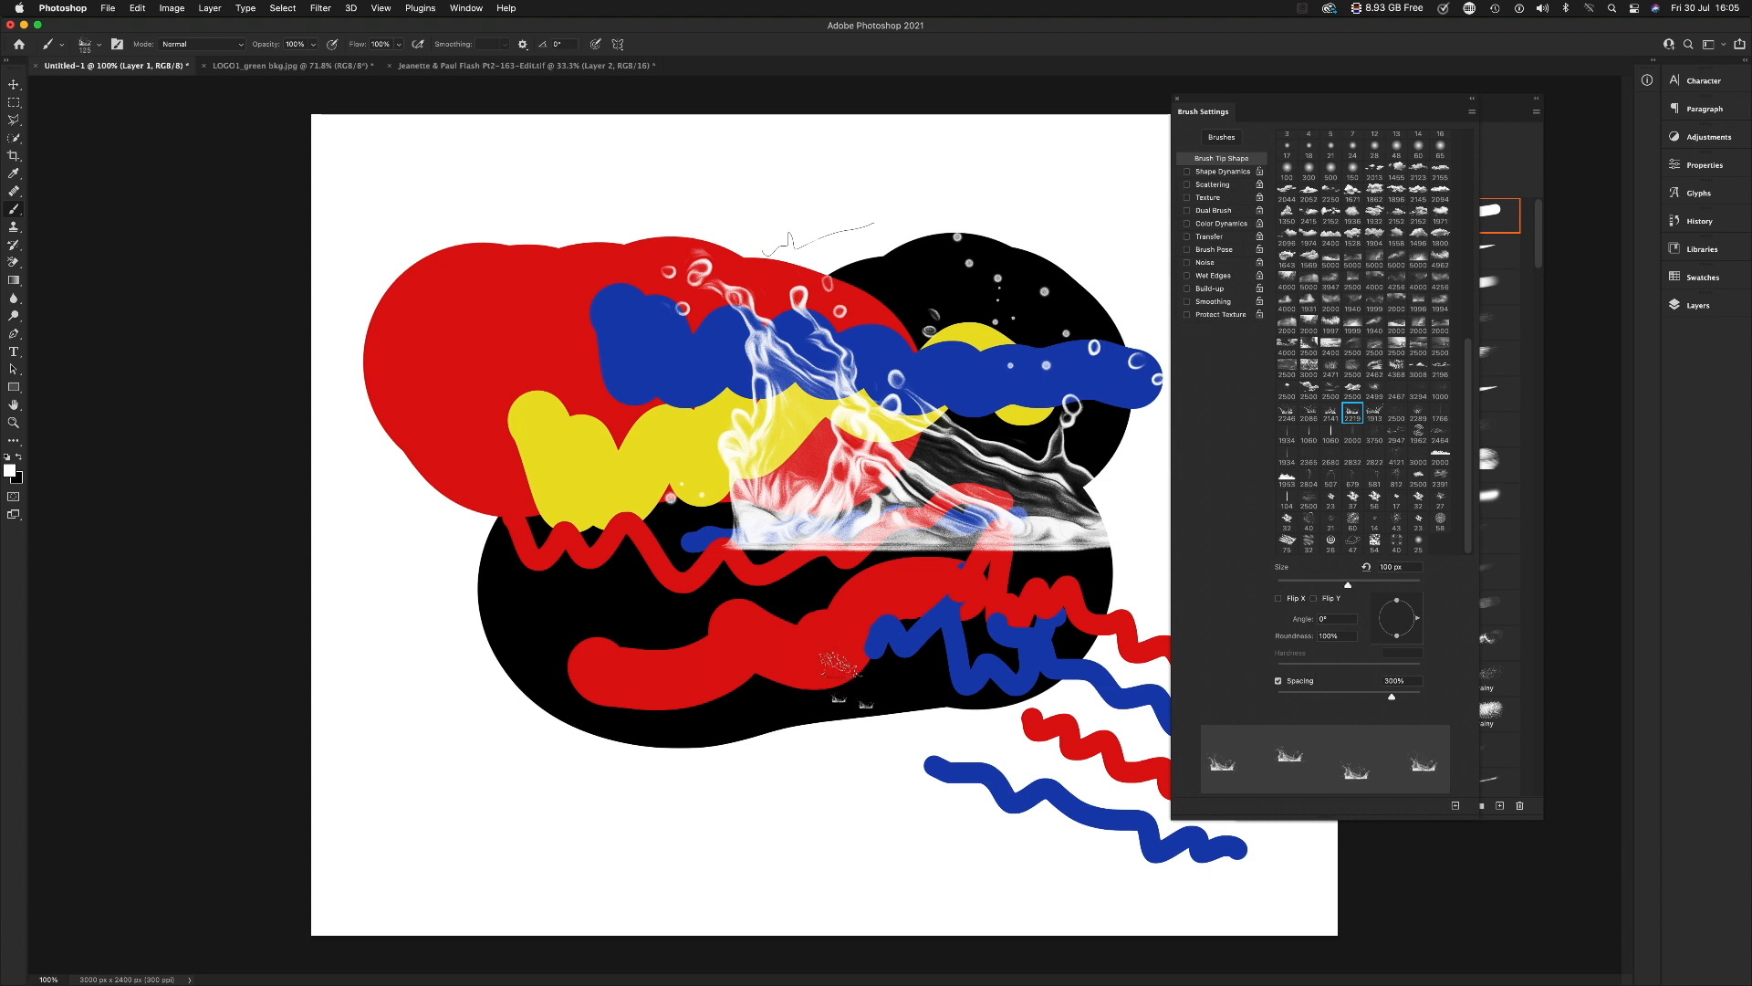
key(bracketright)
key(bracketright)
key(bracketright)
key(bracketright)
click(840, 671)
click(899, 686)
click(611, 610)
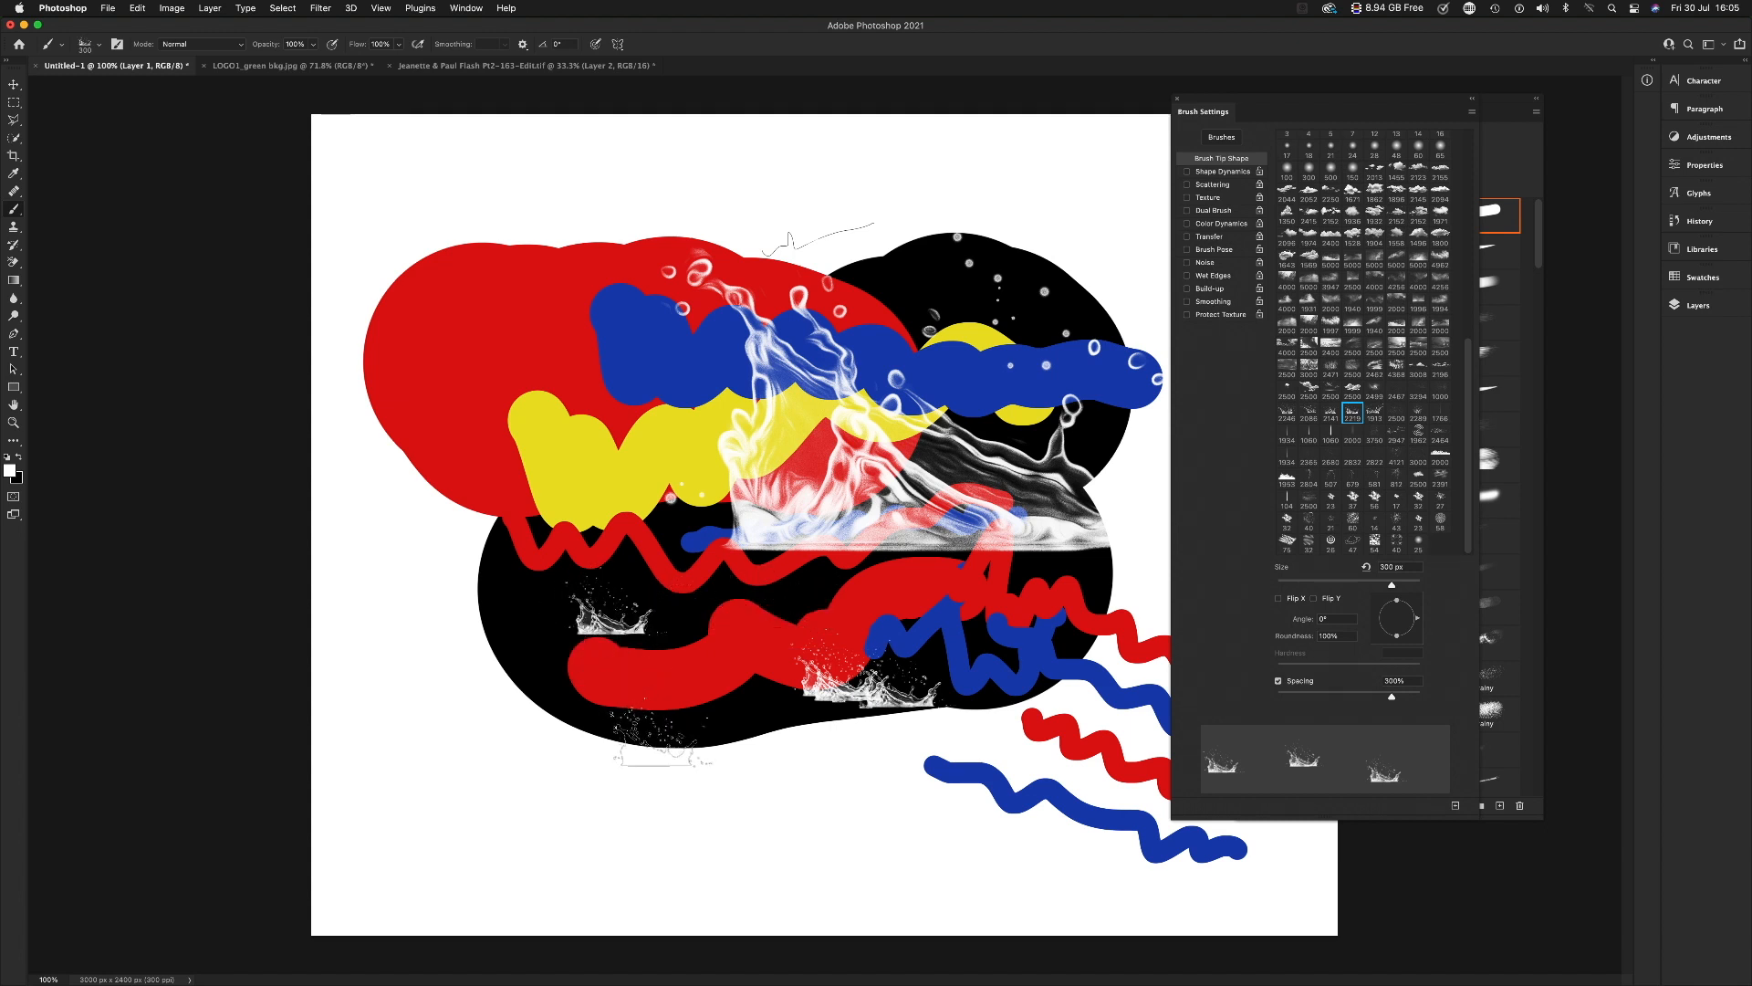
click(707, 721)
Step: Enlarge the splash brush further, stamp a bigger splash over the red and yellow area, and raise the size to 1000 px
key(bracketright)
key(bracketright)
key(bracketright)
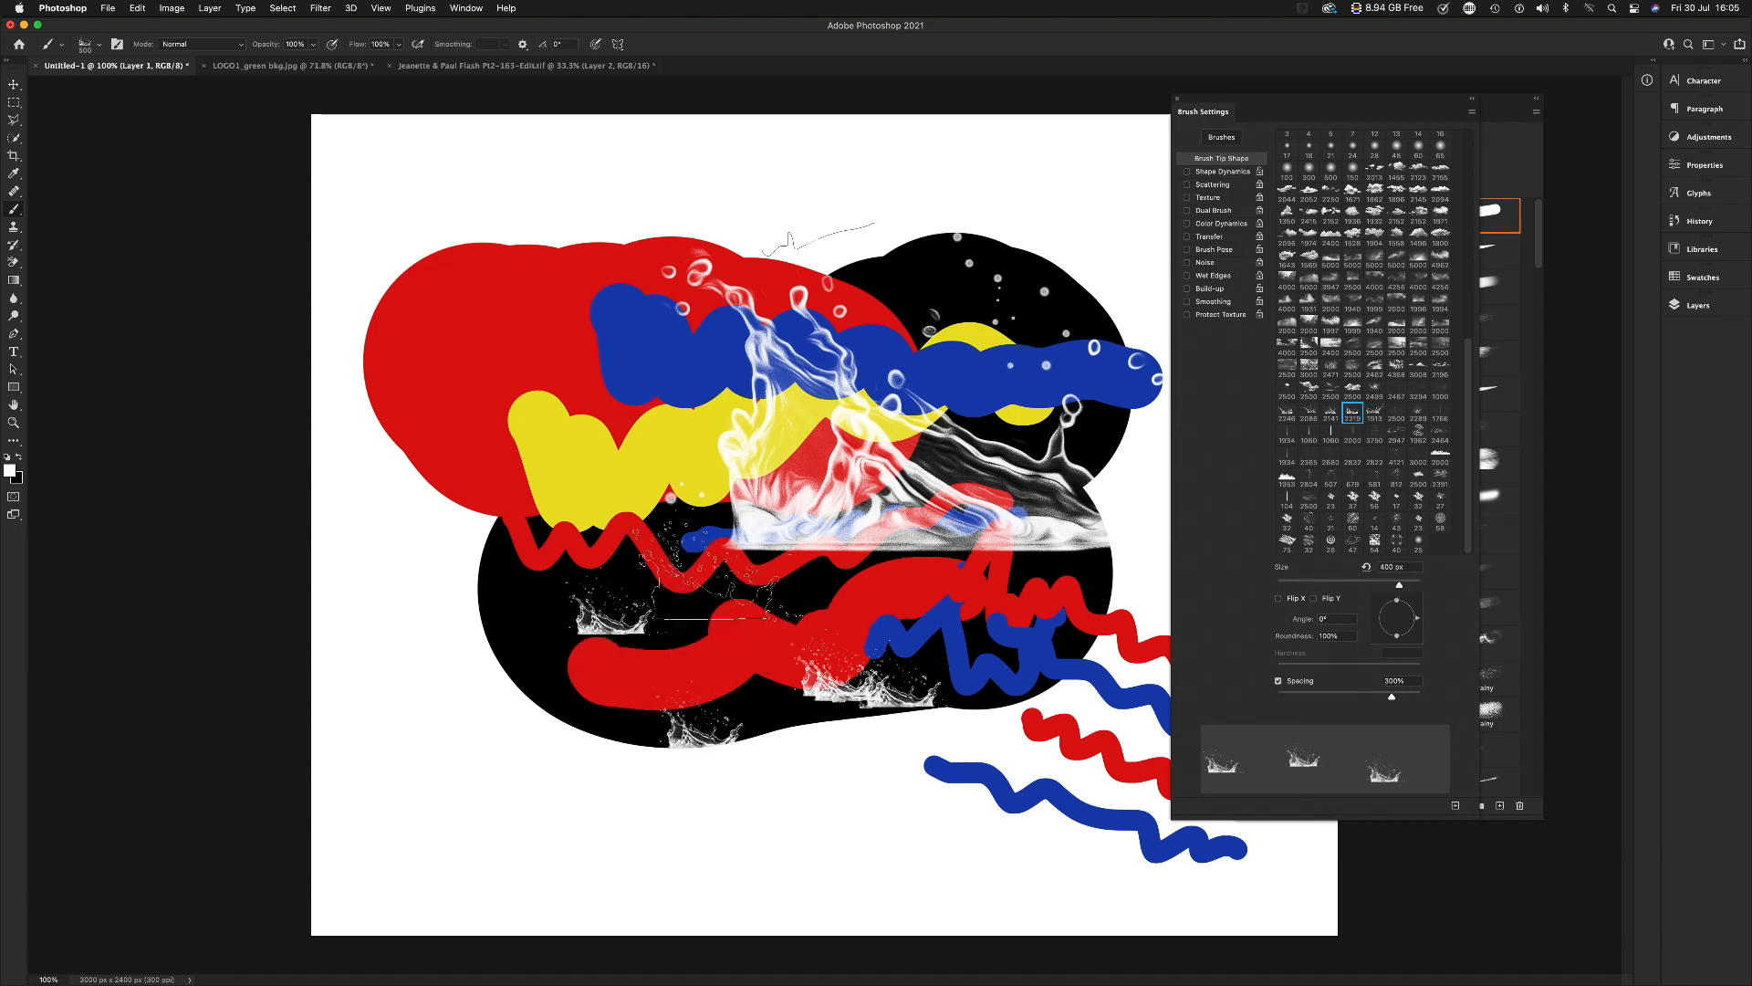
click(575, 440)
key(bracketright)
key(bracketright)
key(bracketright)
key(bracketright)
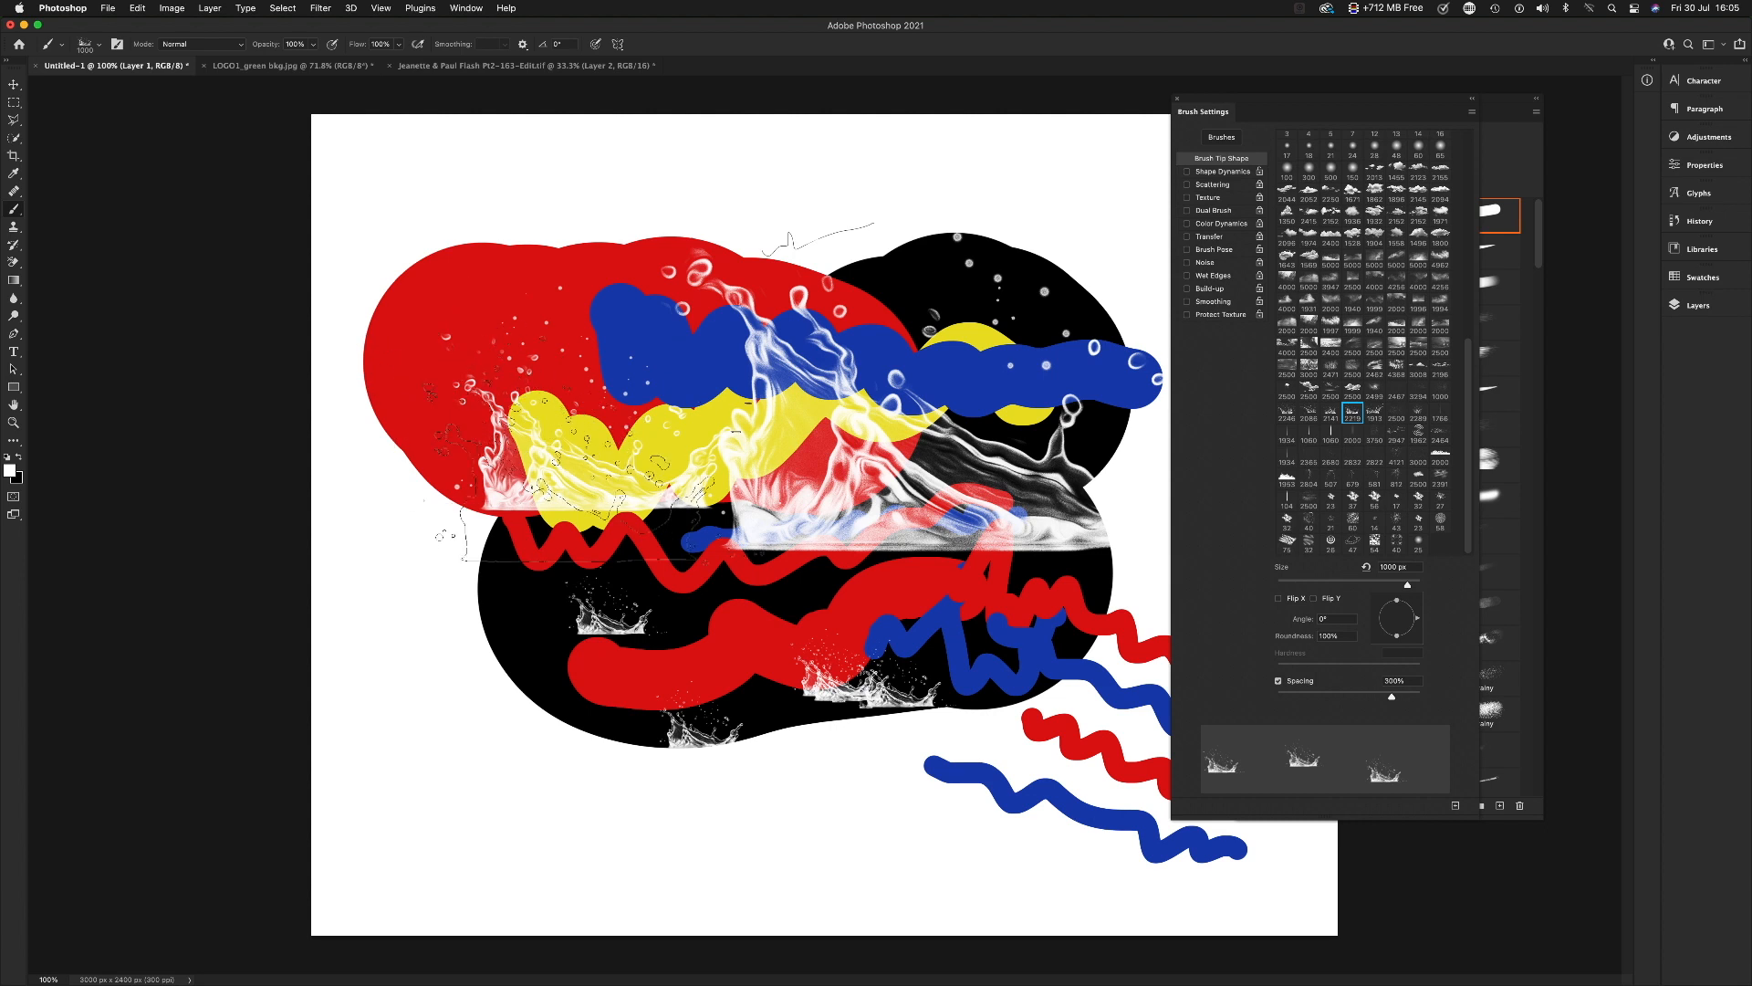
Step: Choose the 30 px hard round brush tip and close the Brush Settings and Brushes panels
scroll(1314, 237, up, 10)
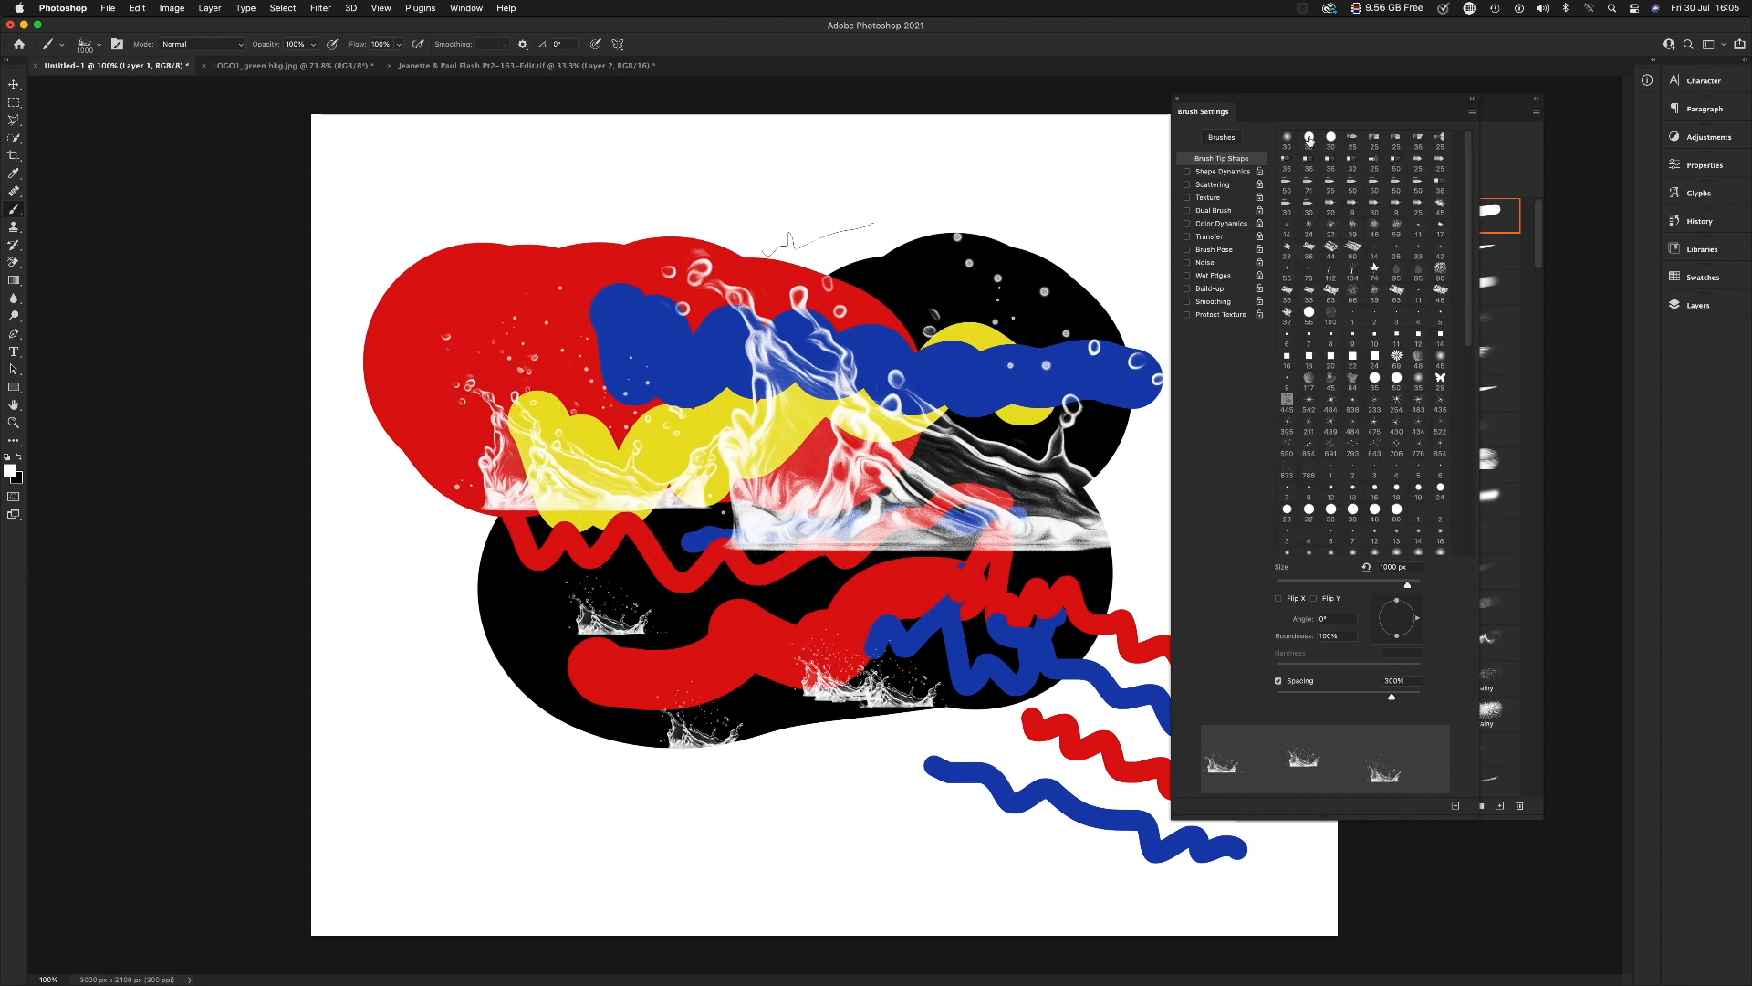
click(1310, 139)
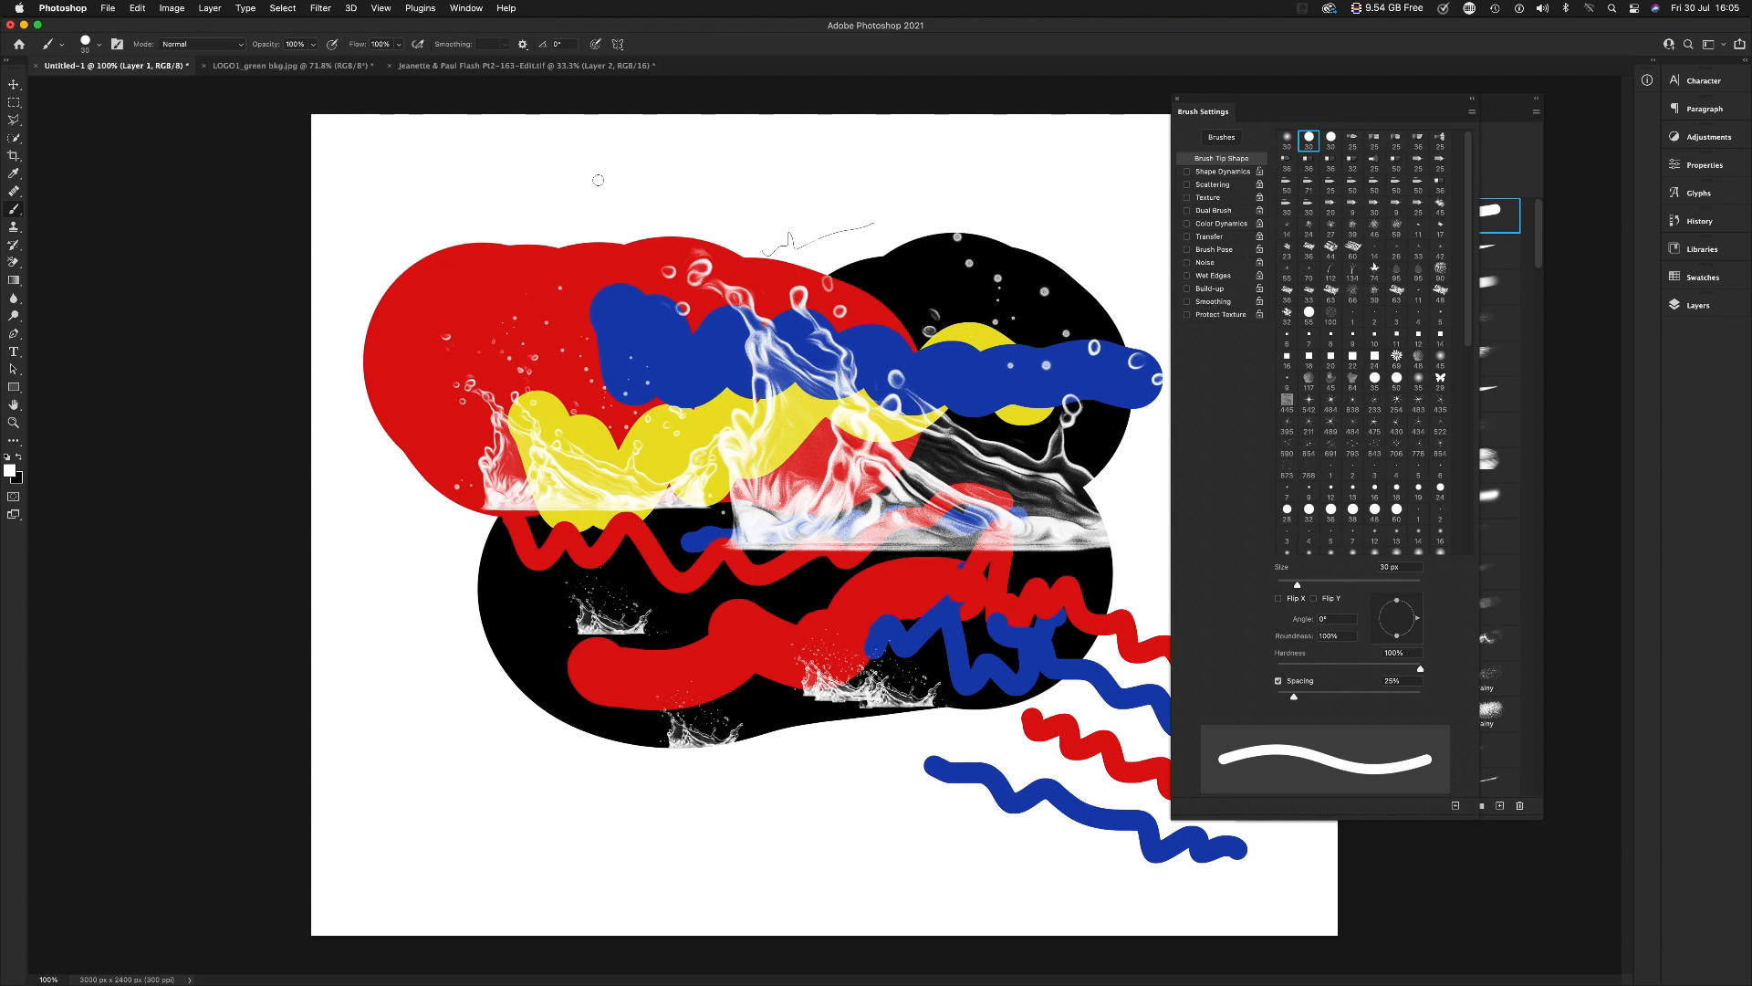
click(1177, 99)
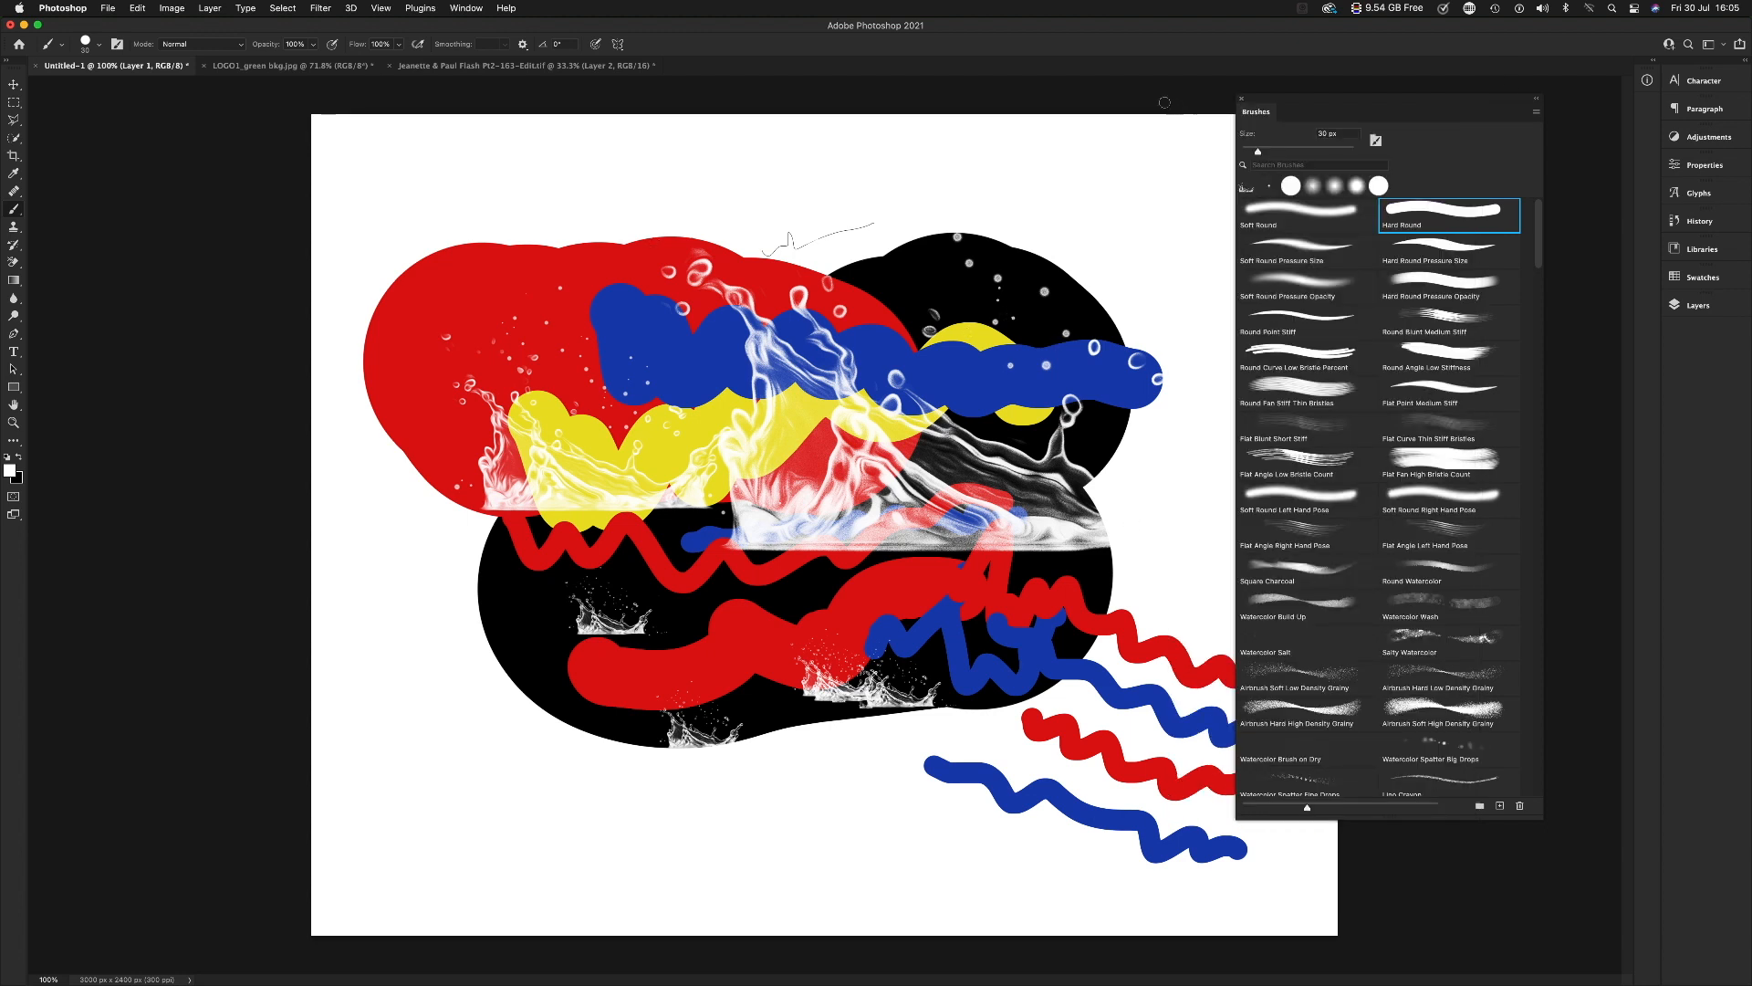
click(1239, 100)
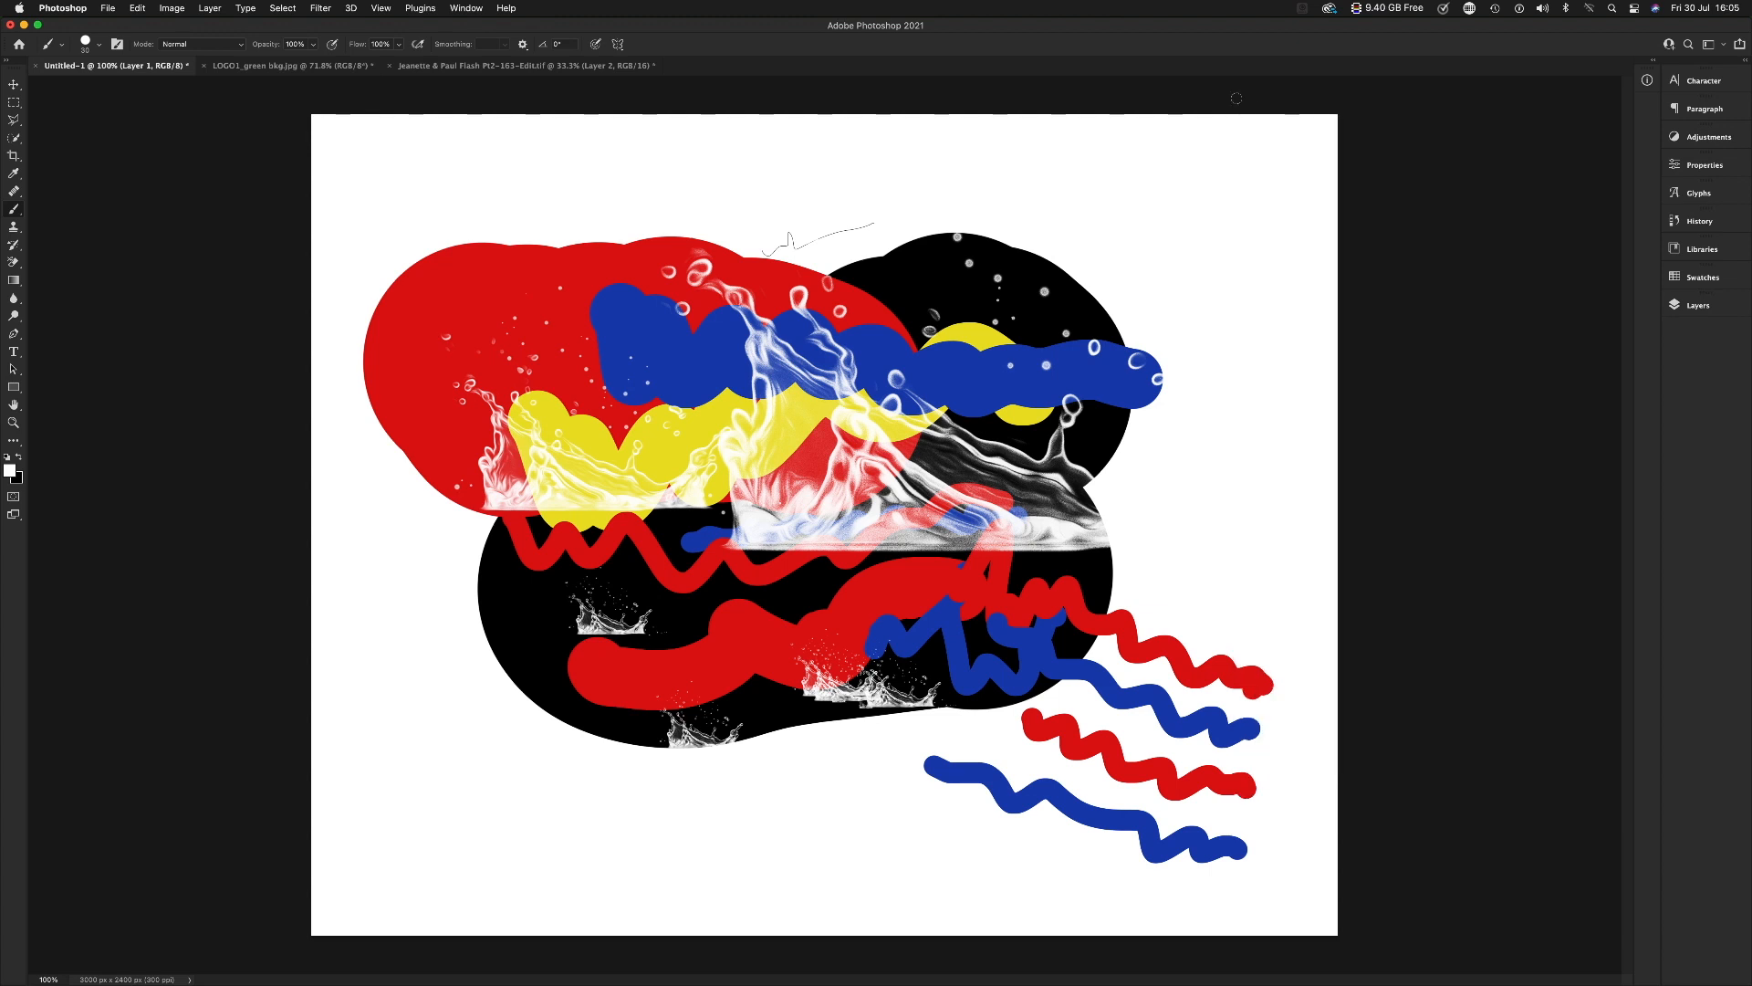
Step: Set the hard round brush to 78 px at 100% hardness, swap to black and paint a long hard-edged stroke across the upper canvas
click(98, 47)
mouse_move(90, 94)
mouse_down()
mouse_move(153, 94)
mouse_move(77, 94)
mouse_move(113, 94)
mouse_move(78, 122)
mouse_move(173, 122)
mouse_up()
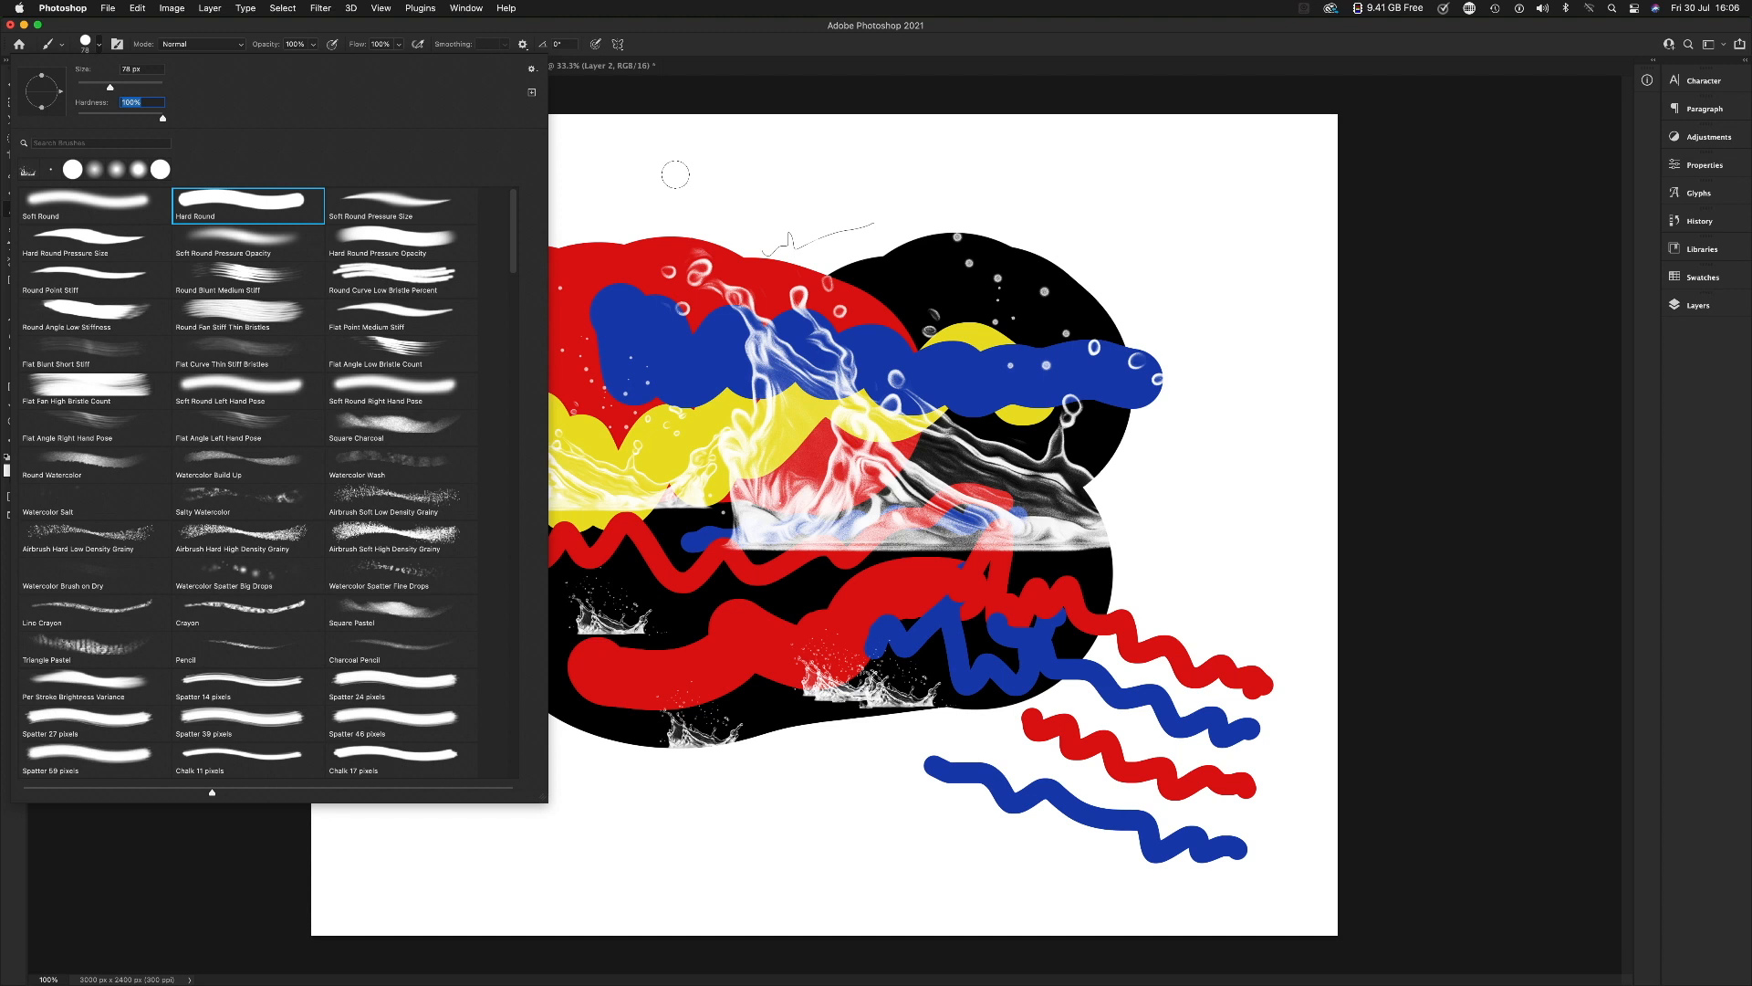
click(794, 174)
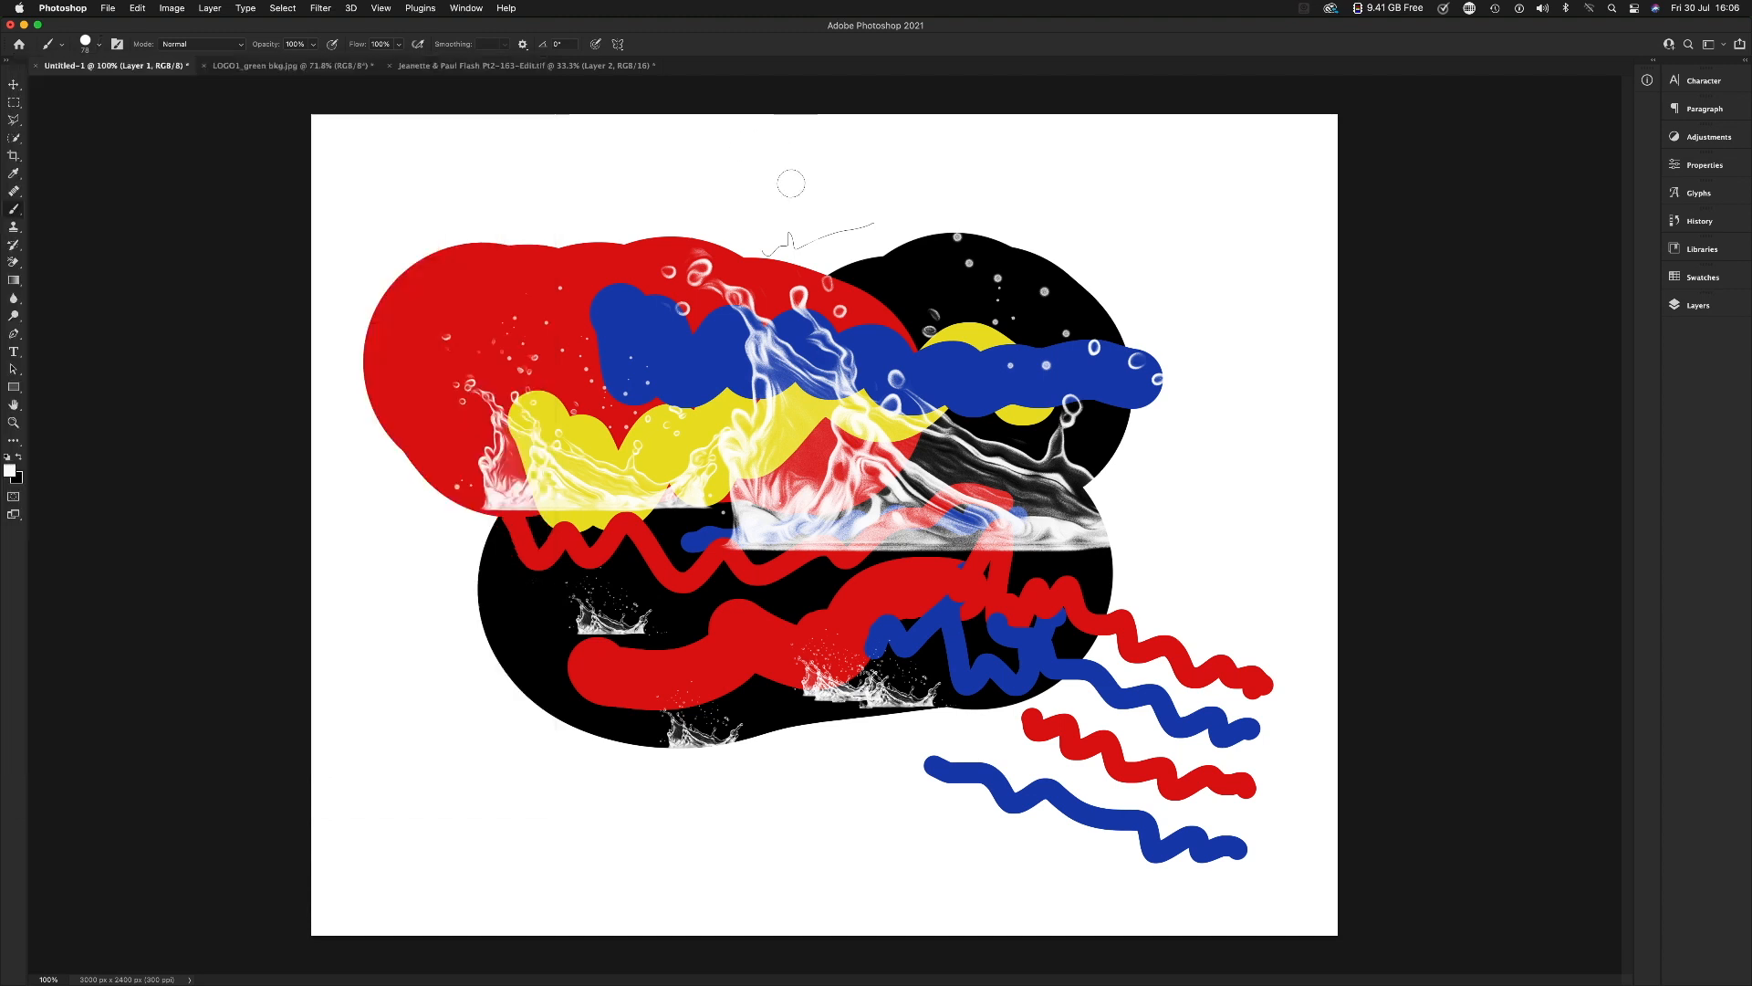
click(24, 458)
mouse_move(617, 187)
mouse_down()
mouse_move(806, 215)
mouse_move(1157, 331)
mouse_move(1220, 234)
mouse_up()
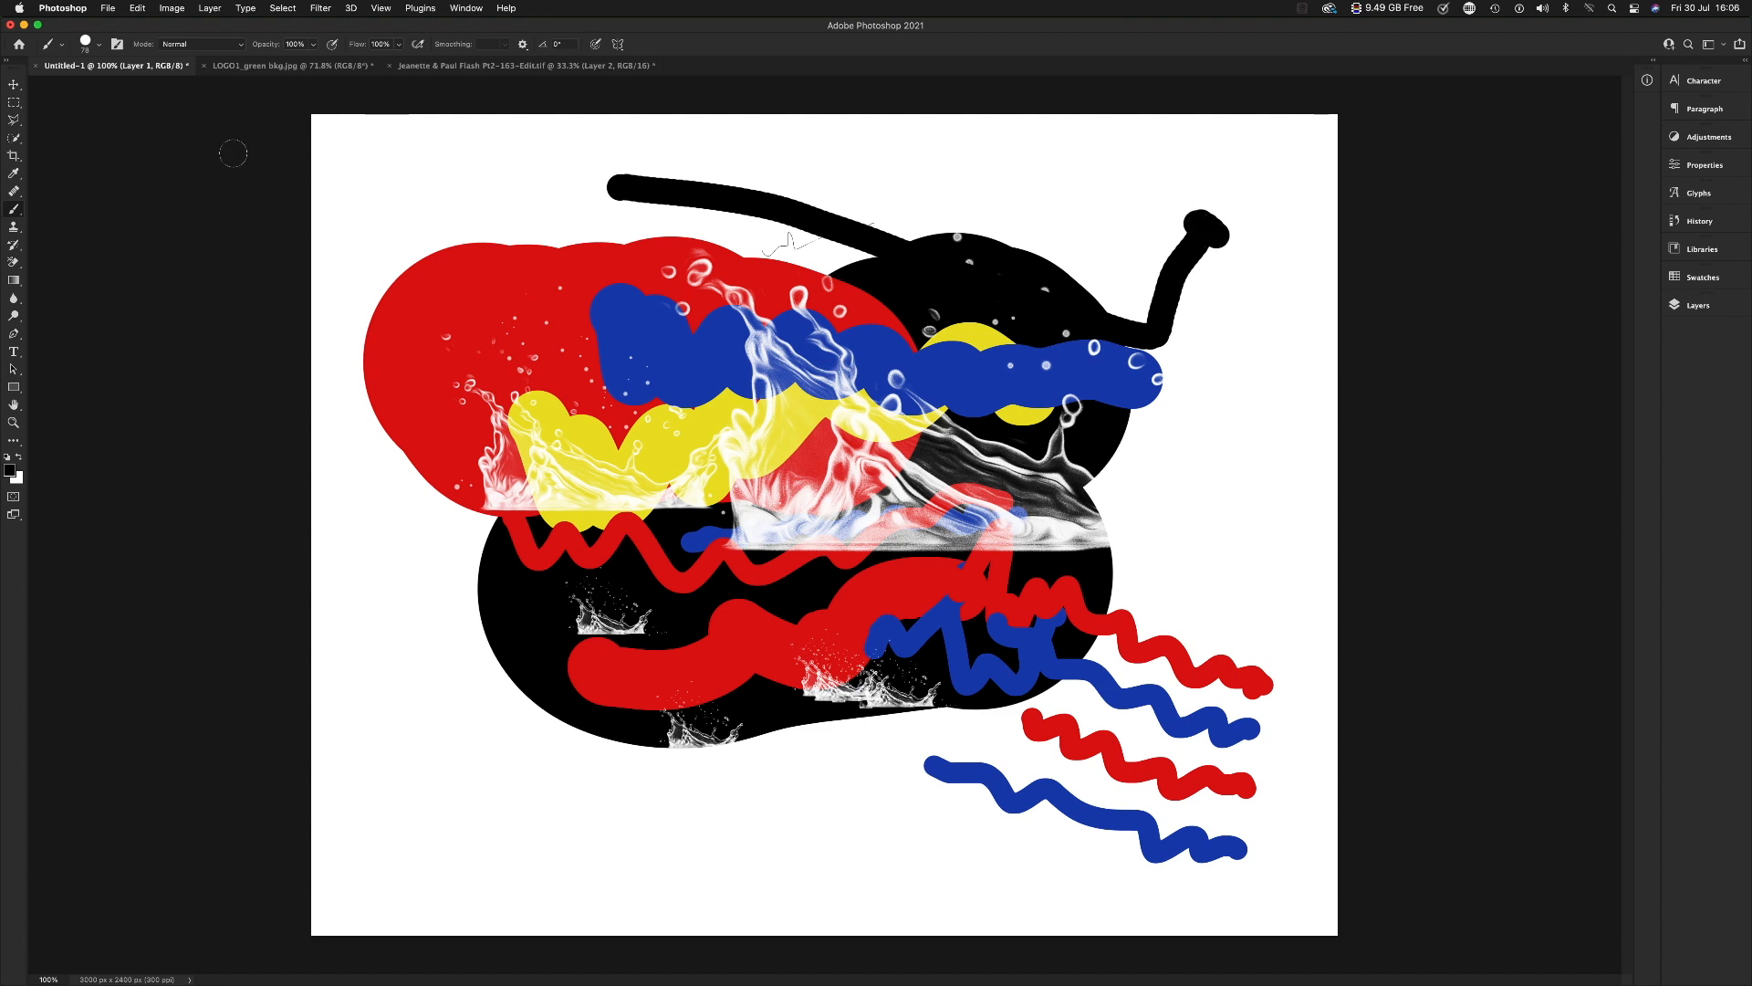
Step: Lower the brush hardness to the minimum and paint two short soft-edged black strokes above the black shape
click(98, 45)
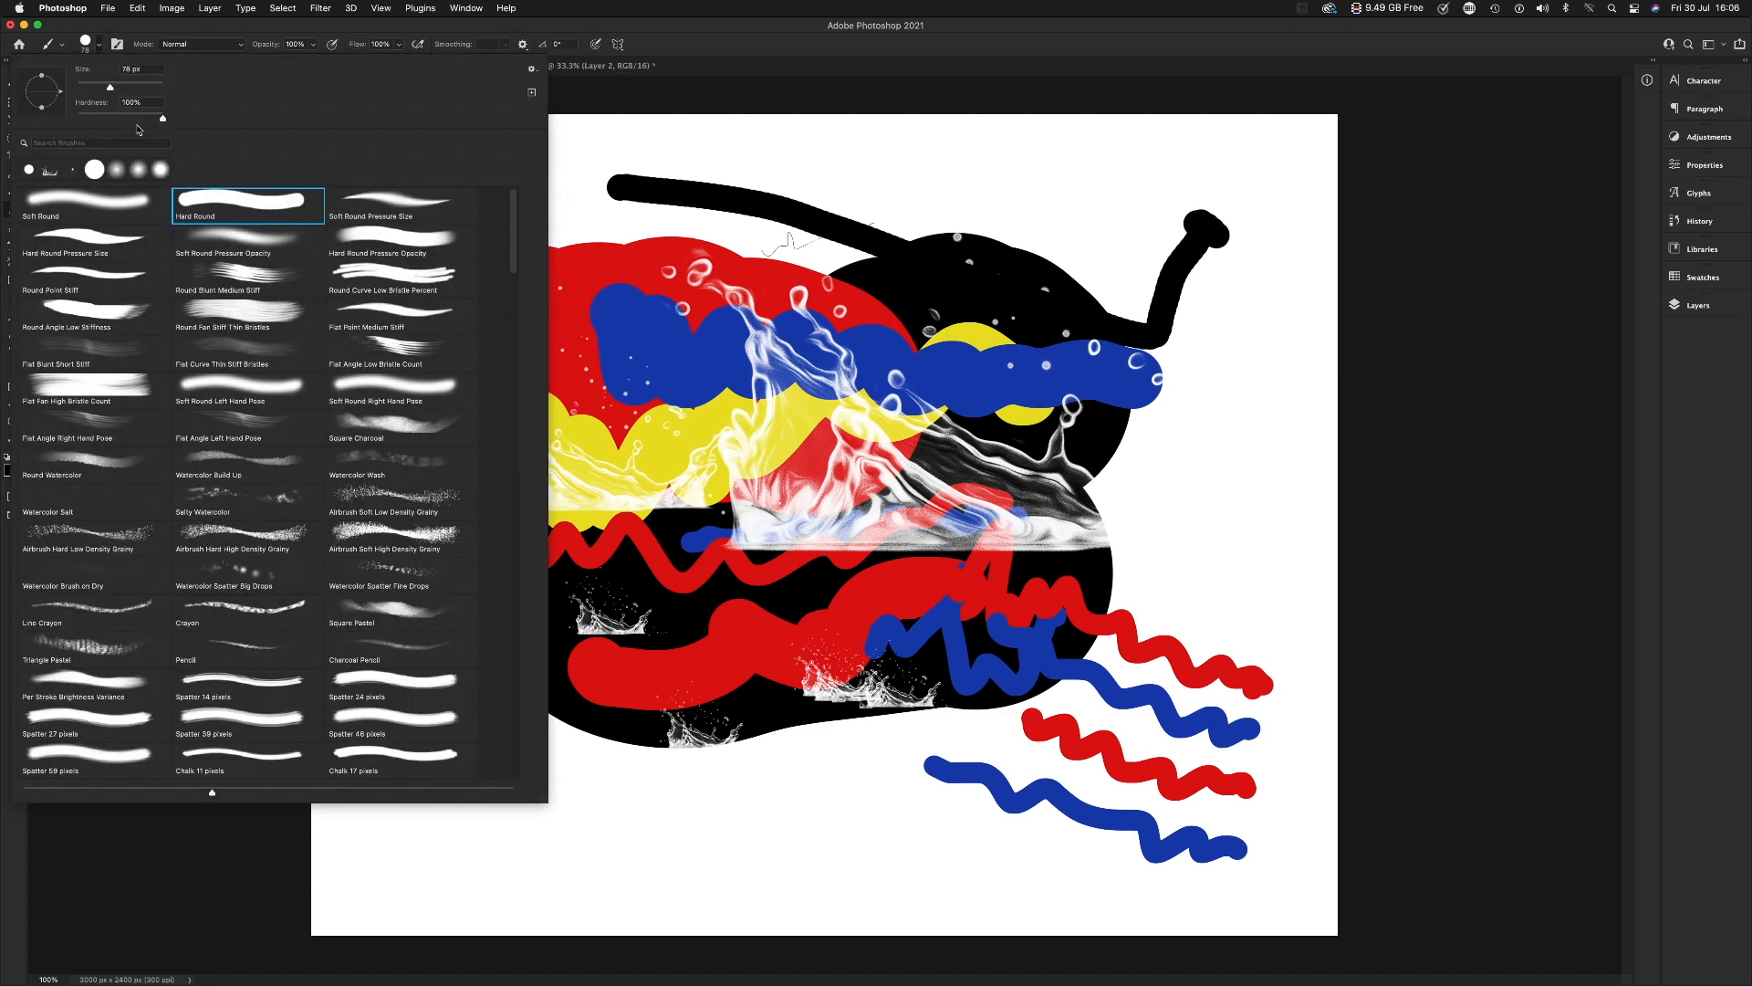
drag(161, 118, 55, 121)
drag(874, 159, 1095, 221)
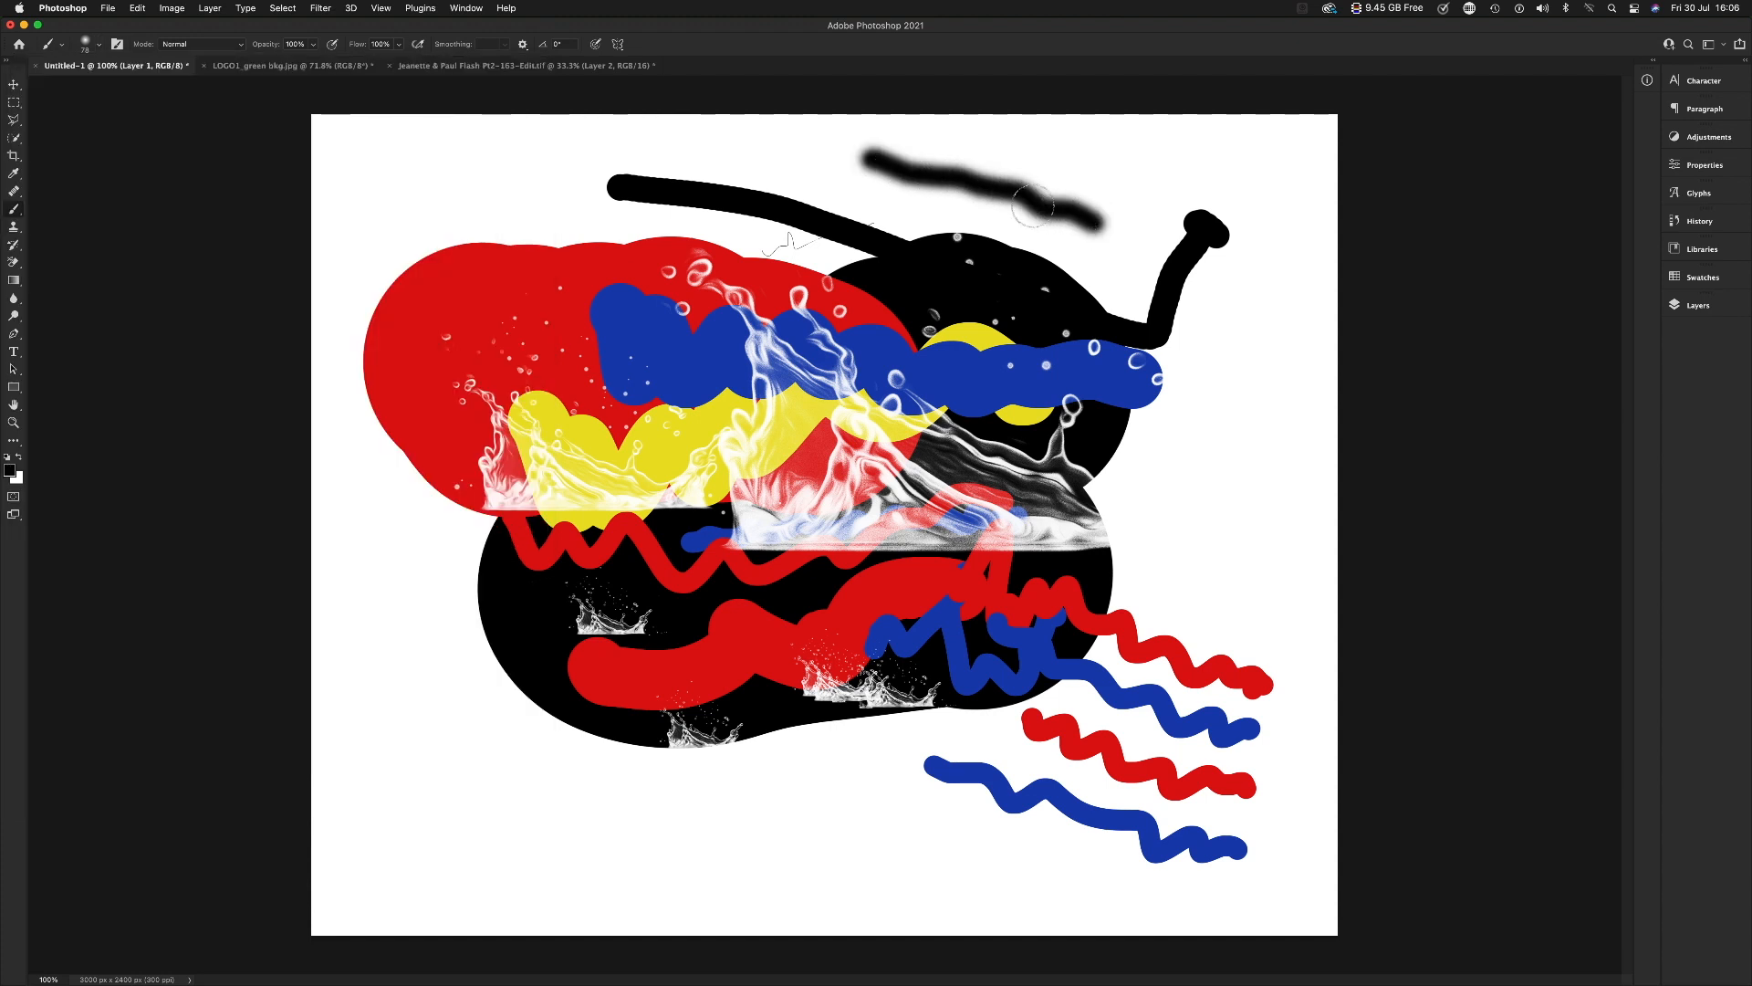
drag(889, 191, 1068, 245)
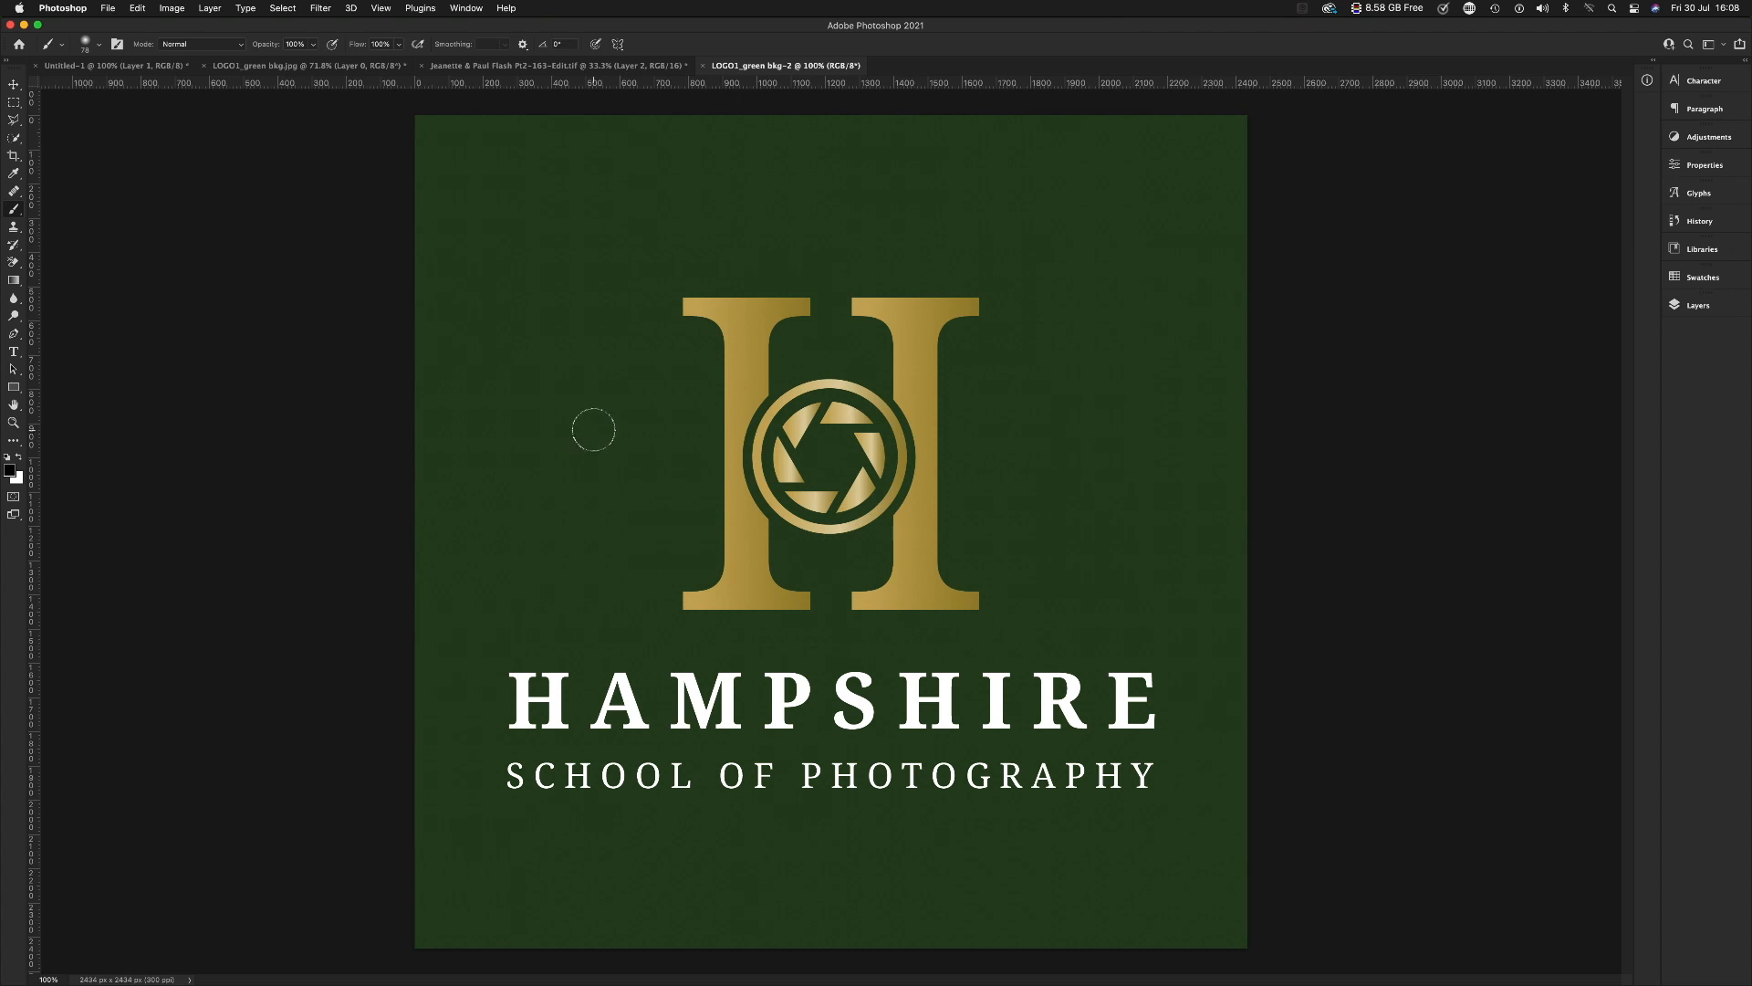
Step: Use the Eyedropper to sample the logo's green as the background colour and the letter H's gold as the foreground colour
click(18, 177)
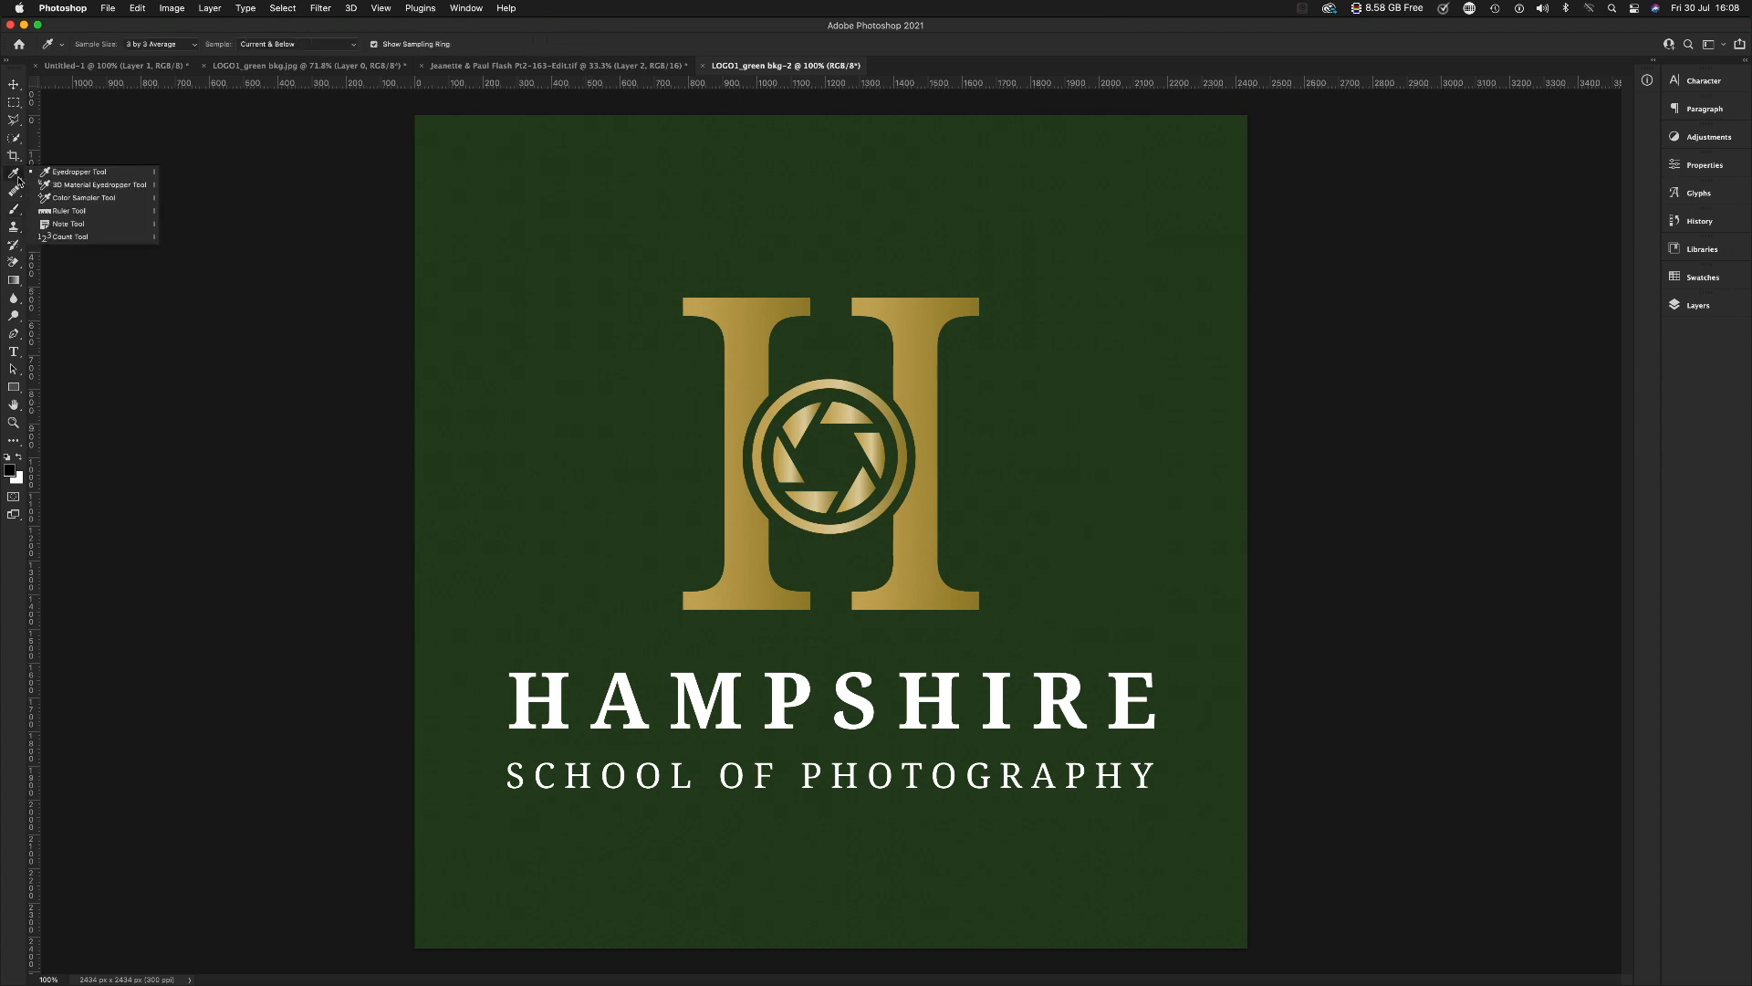
click(81, 177)
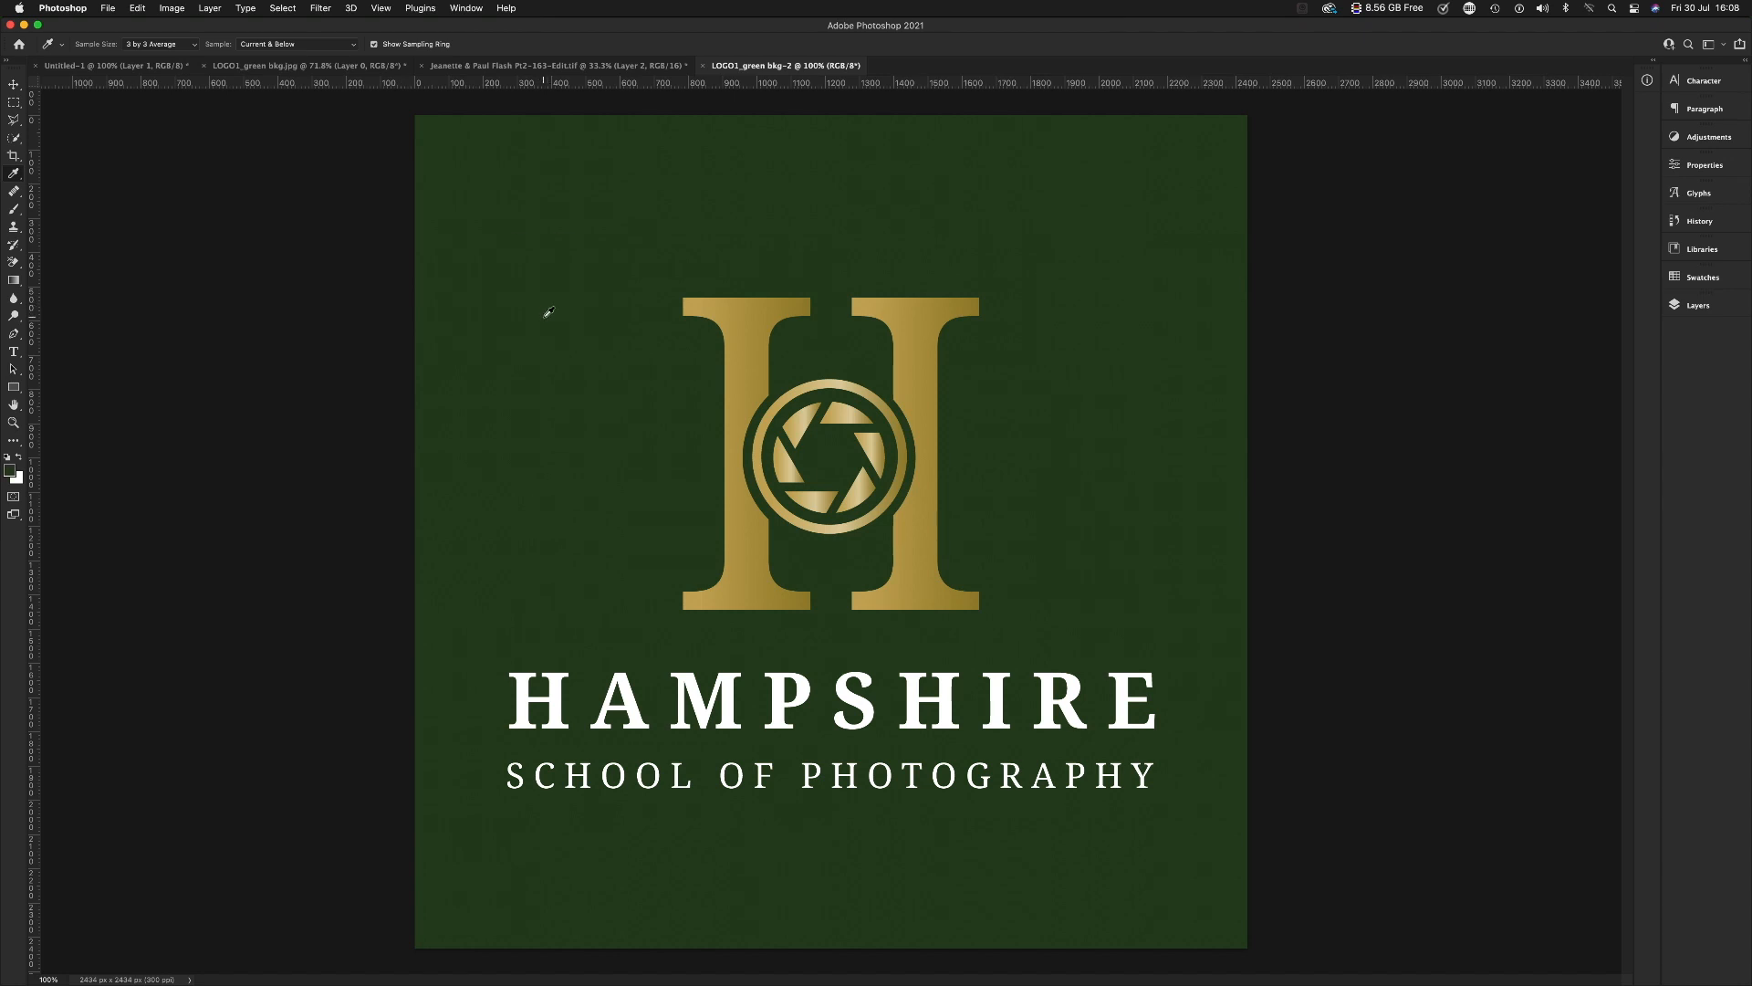
key(x)
click(742, 348)
Step: Brush a soft gold patch on the green area beside the H, swap the colours and paint over it in green
key(b)
mouse_move(551, 297)
mouse_down()
mouse_move(572, 369)
mouse_move(556, 364)
mouse_move(553, 399)
mouse_move(591, 507)
mouse_move(612, 493)
mouse_move(591, 434)
mouse_up()
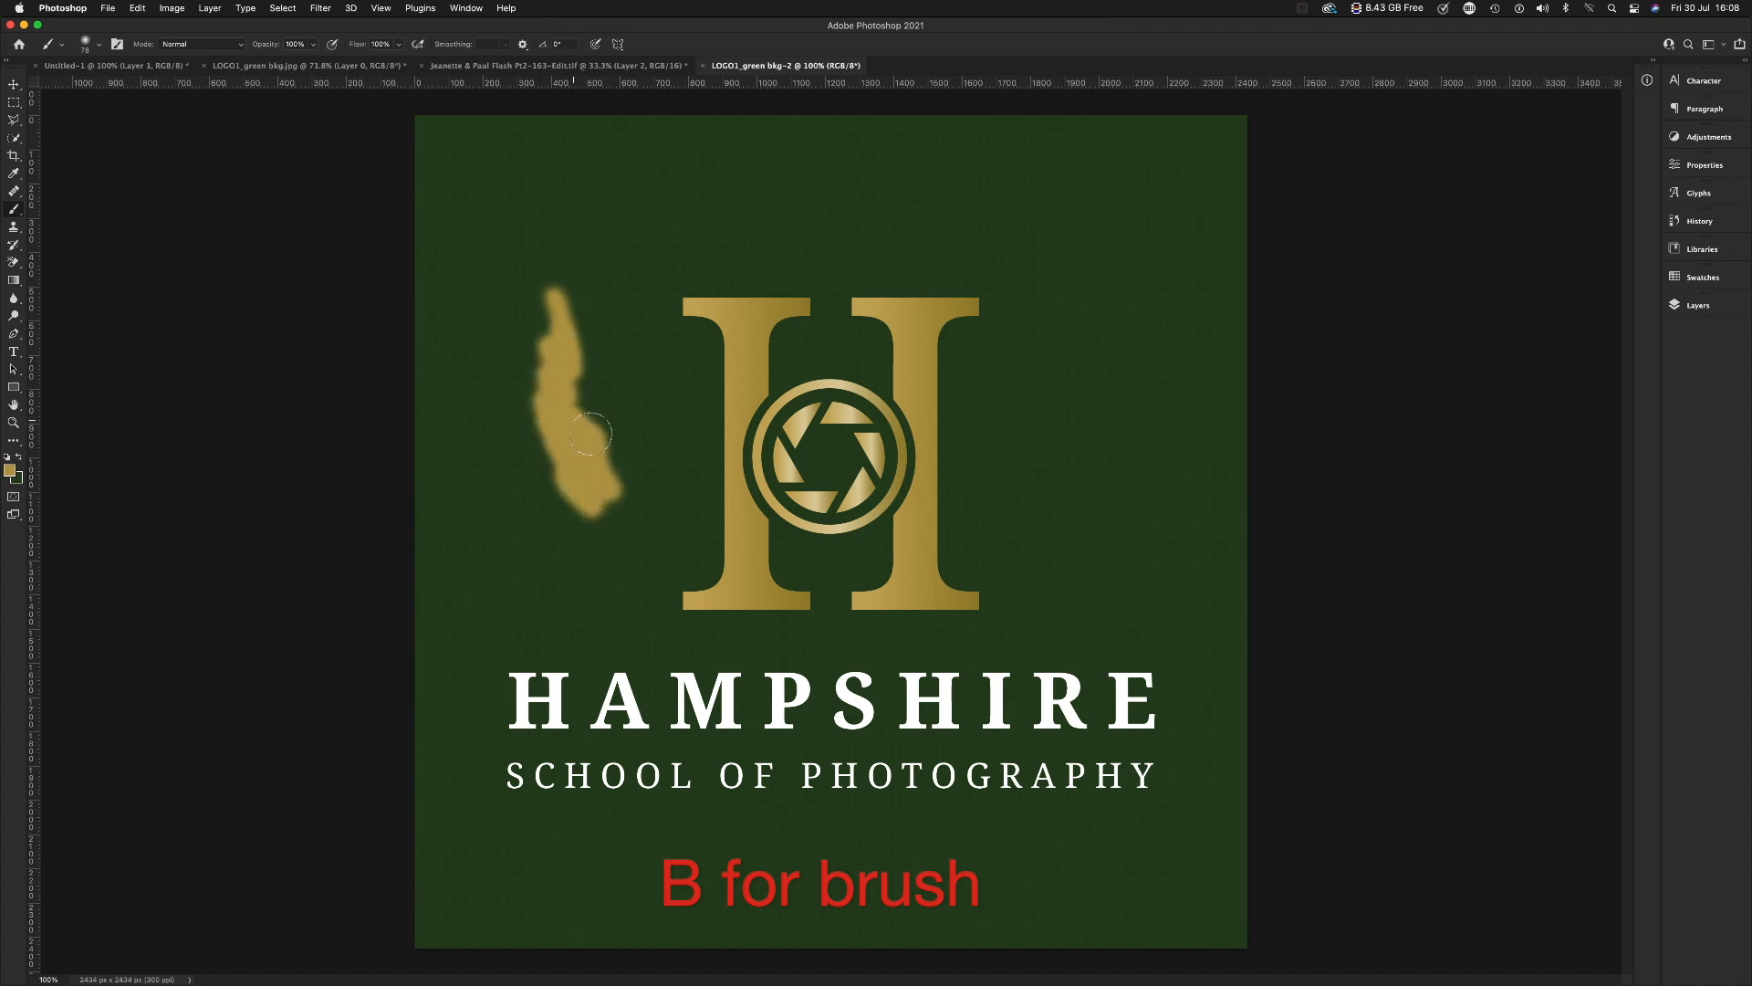
key(x)
mouse_move(520, 371)
mouse_down()
mouse_move(560, 302)
mouse_move(575, 317)
mouse_move(517, 282)
mouse_move(563, 307)
mouse_move(556, 342)
mouse_move(536, 341)
mouse_move(539, 308)
mouse_move(520, 315)
mouse_move(550, 280)
mouse_move(535, 271)
mouse_move(579, 385)
mouse_move(534, 370)
mouse_move(581, 423)
mouse_move(586, 481)
mouse_move(606, 525)
mouse_up()
Step: Switch to the portrait photo and sample the dark brown of the man's jacket with the Eyedropper
click(603, 69)
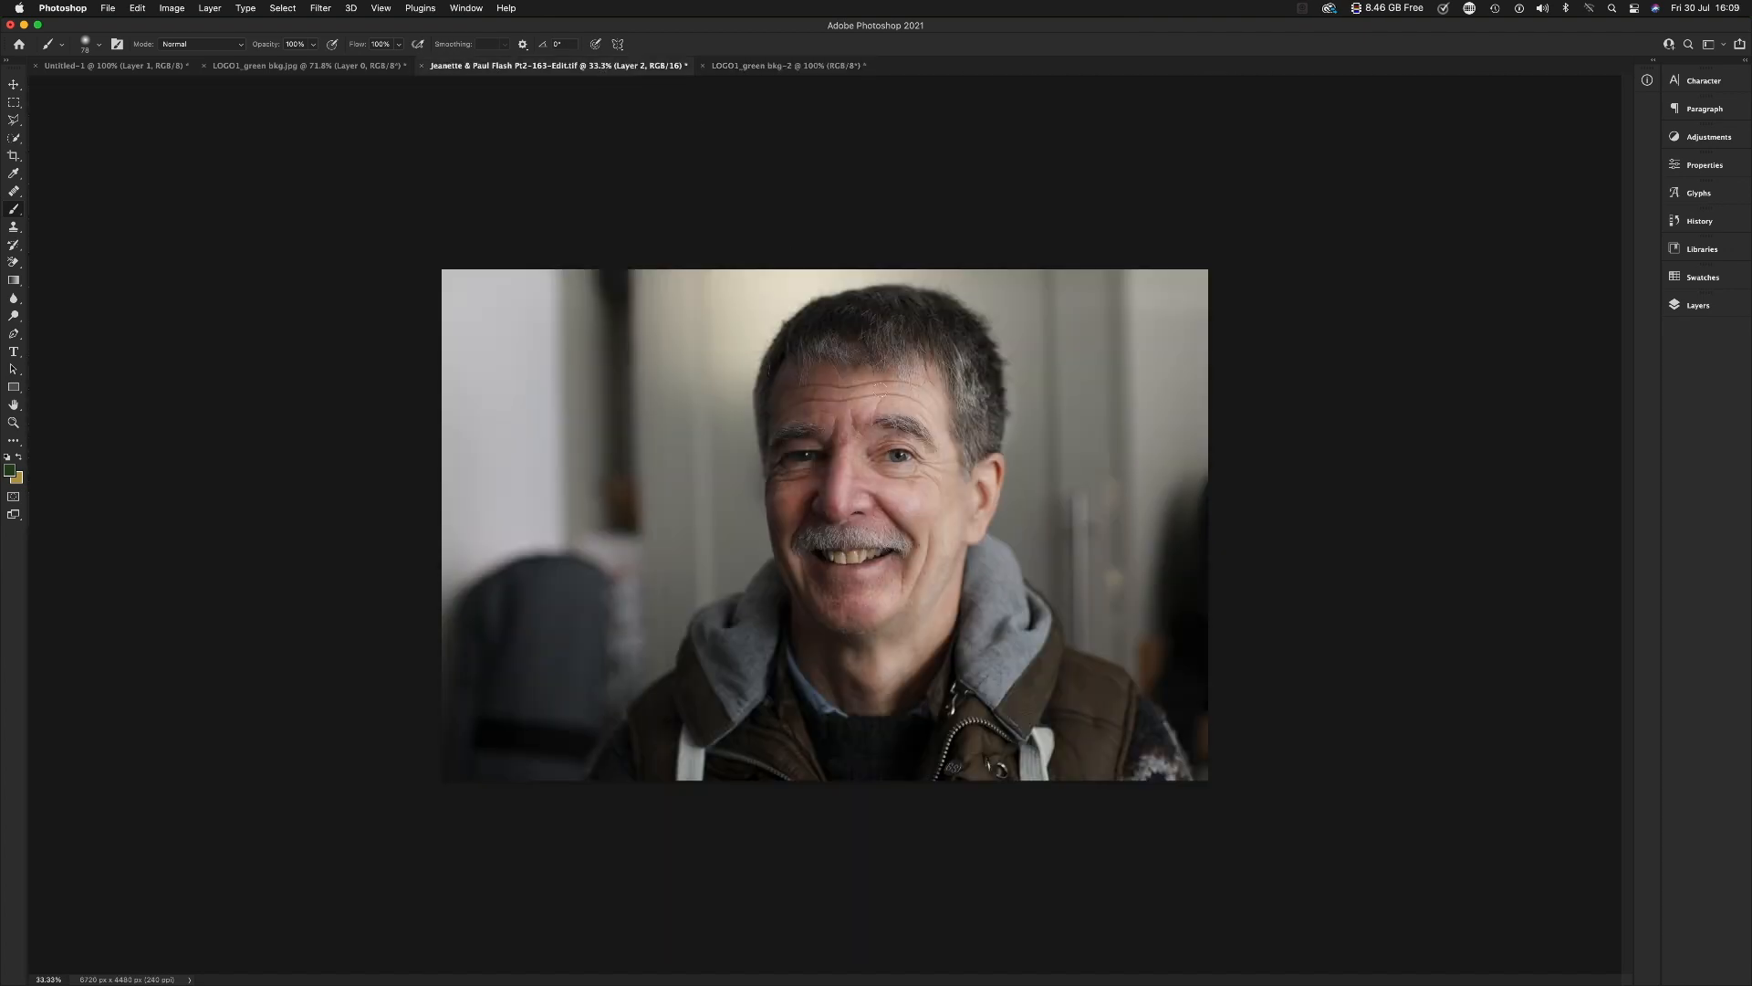
click(14, 174)
click(78, 175)
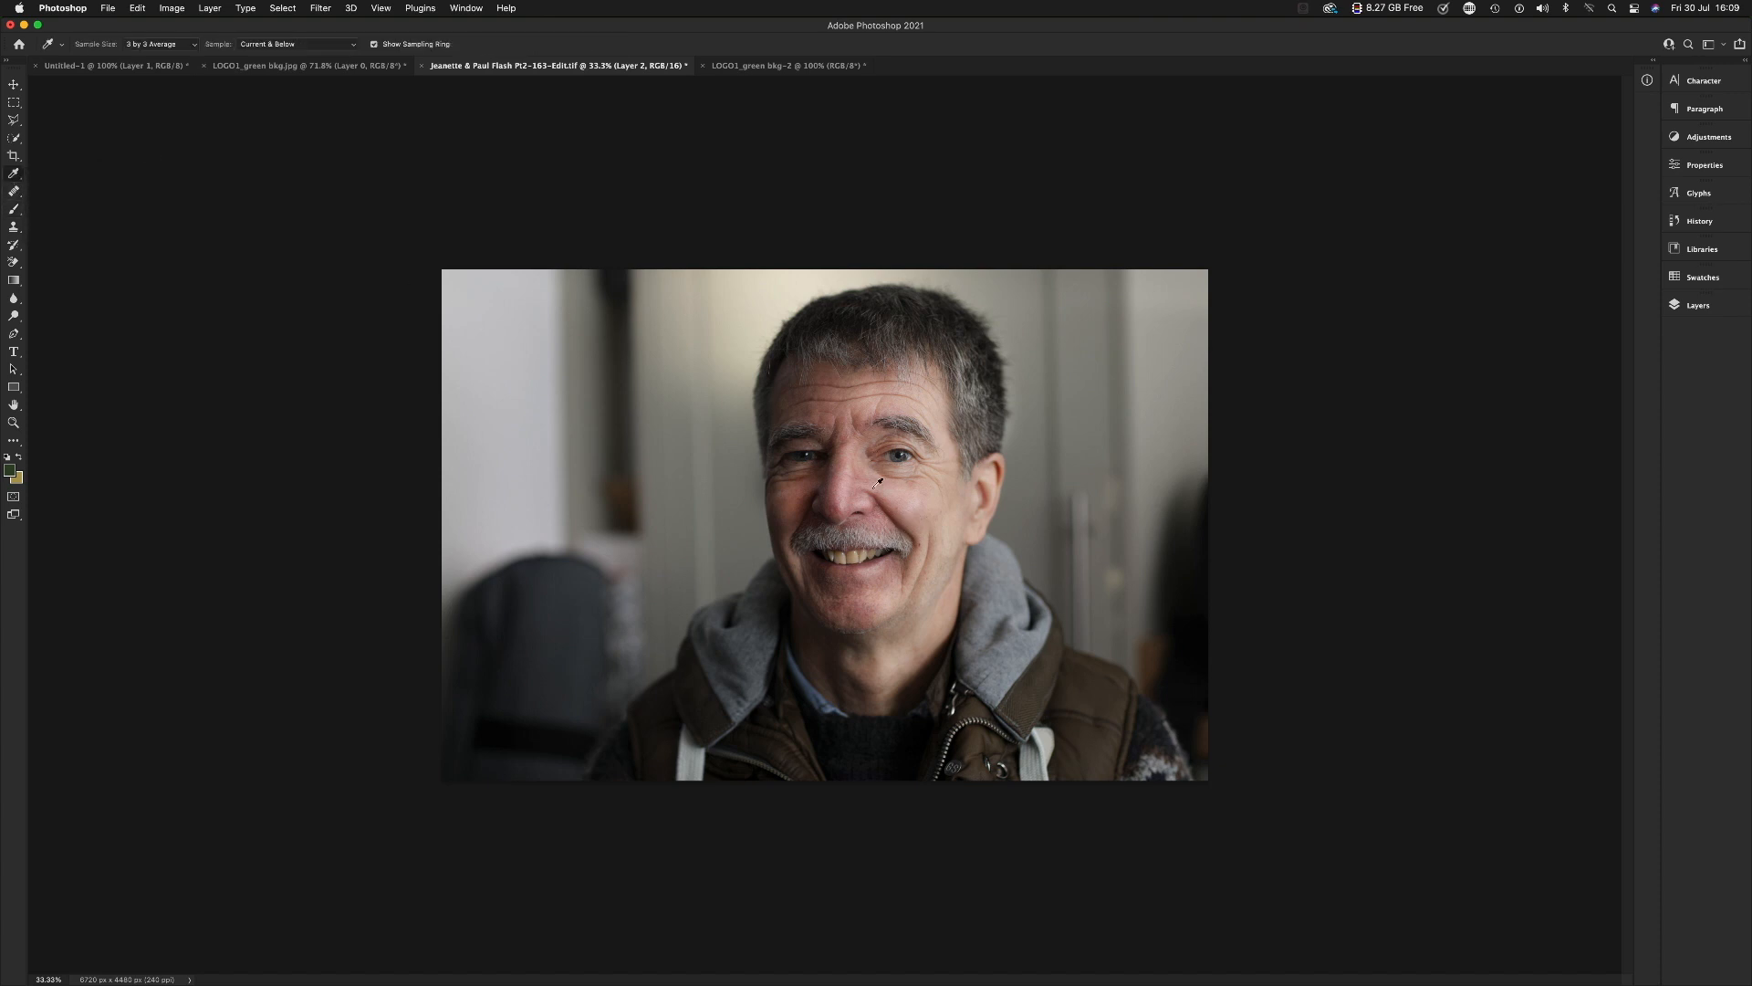
click(1088, 683)
Step: Enlarge the brush to 700 px and paint the background beside the man's head and shoulder dark brown
key(b)
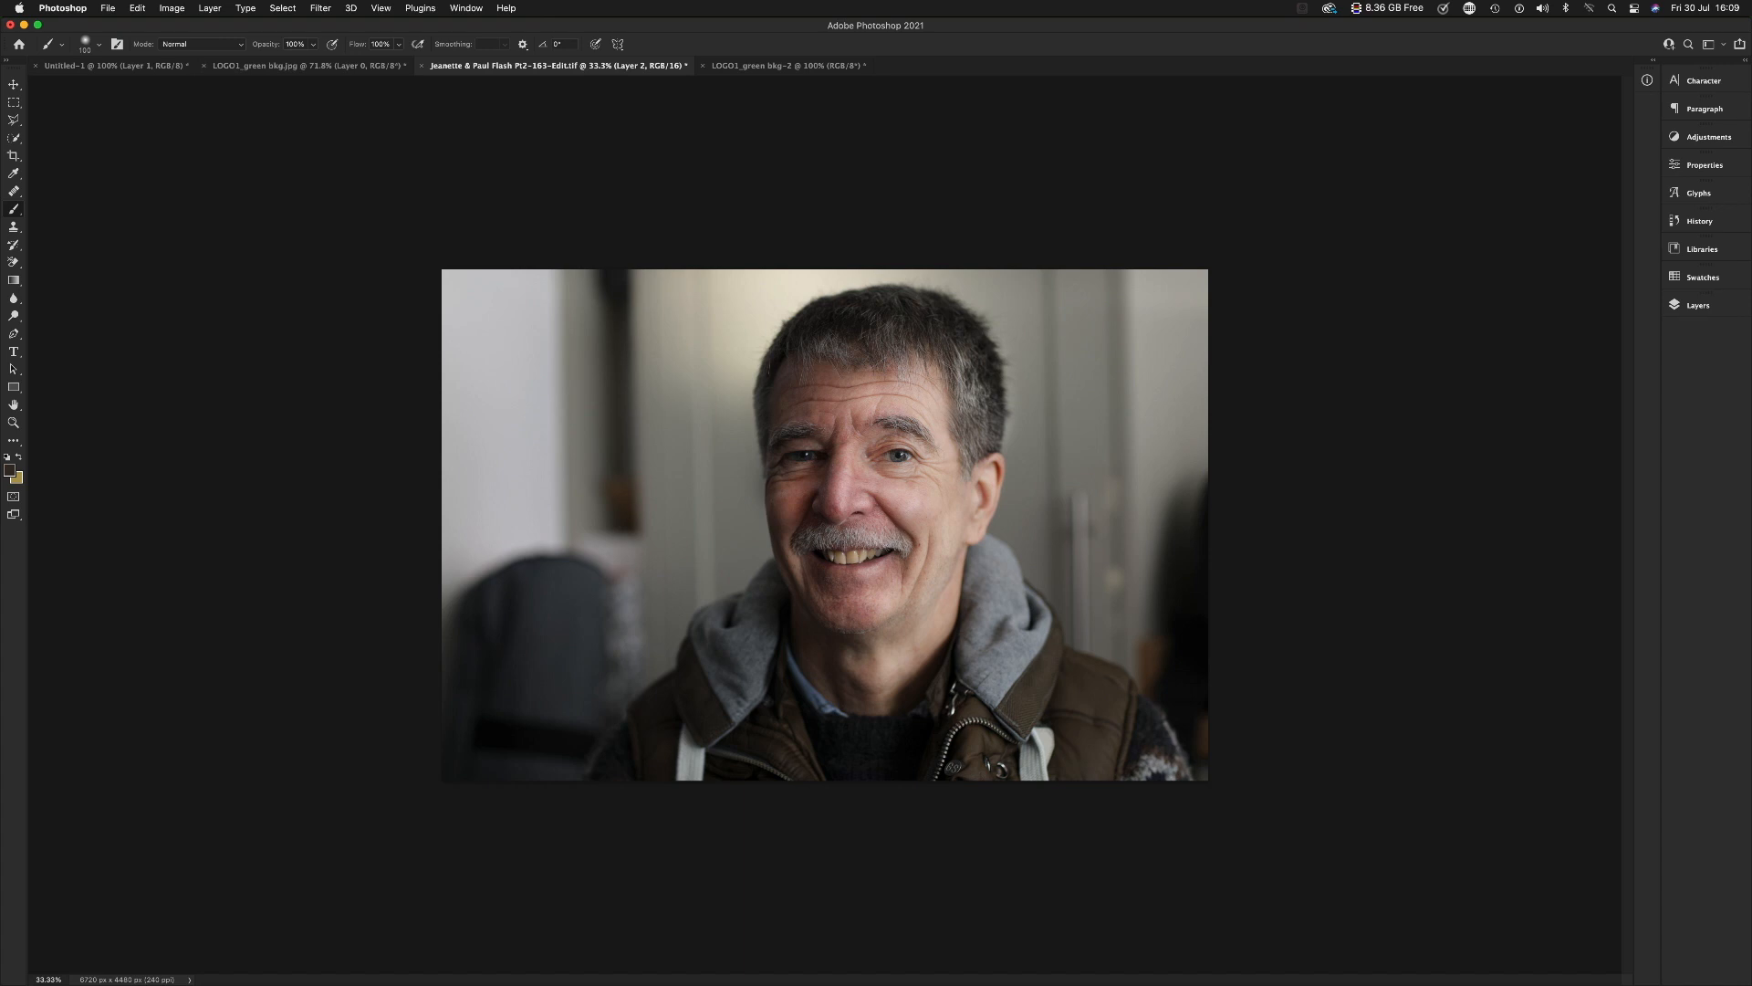
key(bracketright)
key(bracketright)
key(bracketright)
mouse_move(676, 406)
mouse_down()
mouse_move(628, 400)
mouse_move(671, 286)
mouse_move(651, 318)
mouse_move(686, 301)
mouse_move(610, 295)
mouse_move(606, 371)
mouse_move(562, 282)
mouse_move(612, 268)
mouse_move(576, 293)
mouse_move(590, 326)
mouse_move(551, 295)
mouse_move(445, 283)
mouse_move(497, 350)
mouse_move(448, 432)
mouse_move(648, 496)
mouse_move(443, 508)
mouse_move(597, 535)
mouse_move(516, 533)
mouse_move(460, 386)
mouse_move(463, 527)
mouse_move(431, 578)
mouse_move(482, 531)
mouse_move(439, 572)
mouse_move(546, 516)
mouse_move(631, 548)
mouse_move(626, 571)
mouse_move(473, 604)
mouse_move(540, 594)
mouse_move(497, 641)
mouse_move(443, 642)
mouse_move(450, 623)
mouse_move(531, 664)
mouse_move(499, 693)
mouse_move(504, 758)
mouse_move(449, 751)
mouse_move(443, 731)
mouse_move(492, 748)
mouse_move(522, 736)
mouse_move(641, 459)
mouse_move(661, 287)
mouse_move(698, 261)
mouse_move(678, 365)
mouse_move(706, 545)
mouse_move(650, 571)
mouse_move(625, 638)
mouse_move(538, 744)
mouse_move(516, 565)
mouse_move(532, 248)
mouse_move(672, 234)
mouse_move(719, 302)
mouse_move(762, 245)
mouse_move(715, 336)
mouse_move(700, 446)
mouse_up()
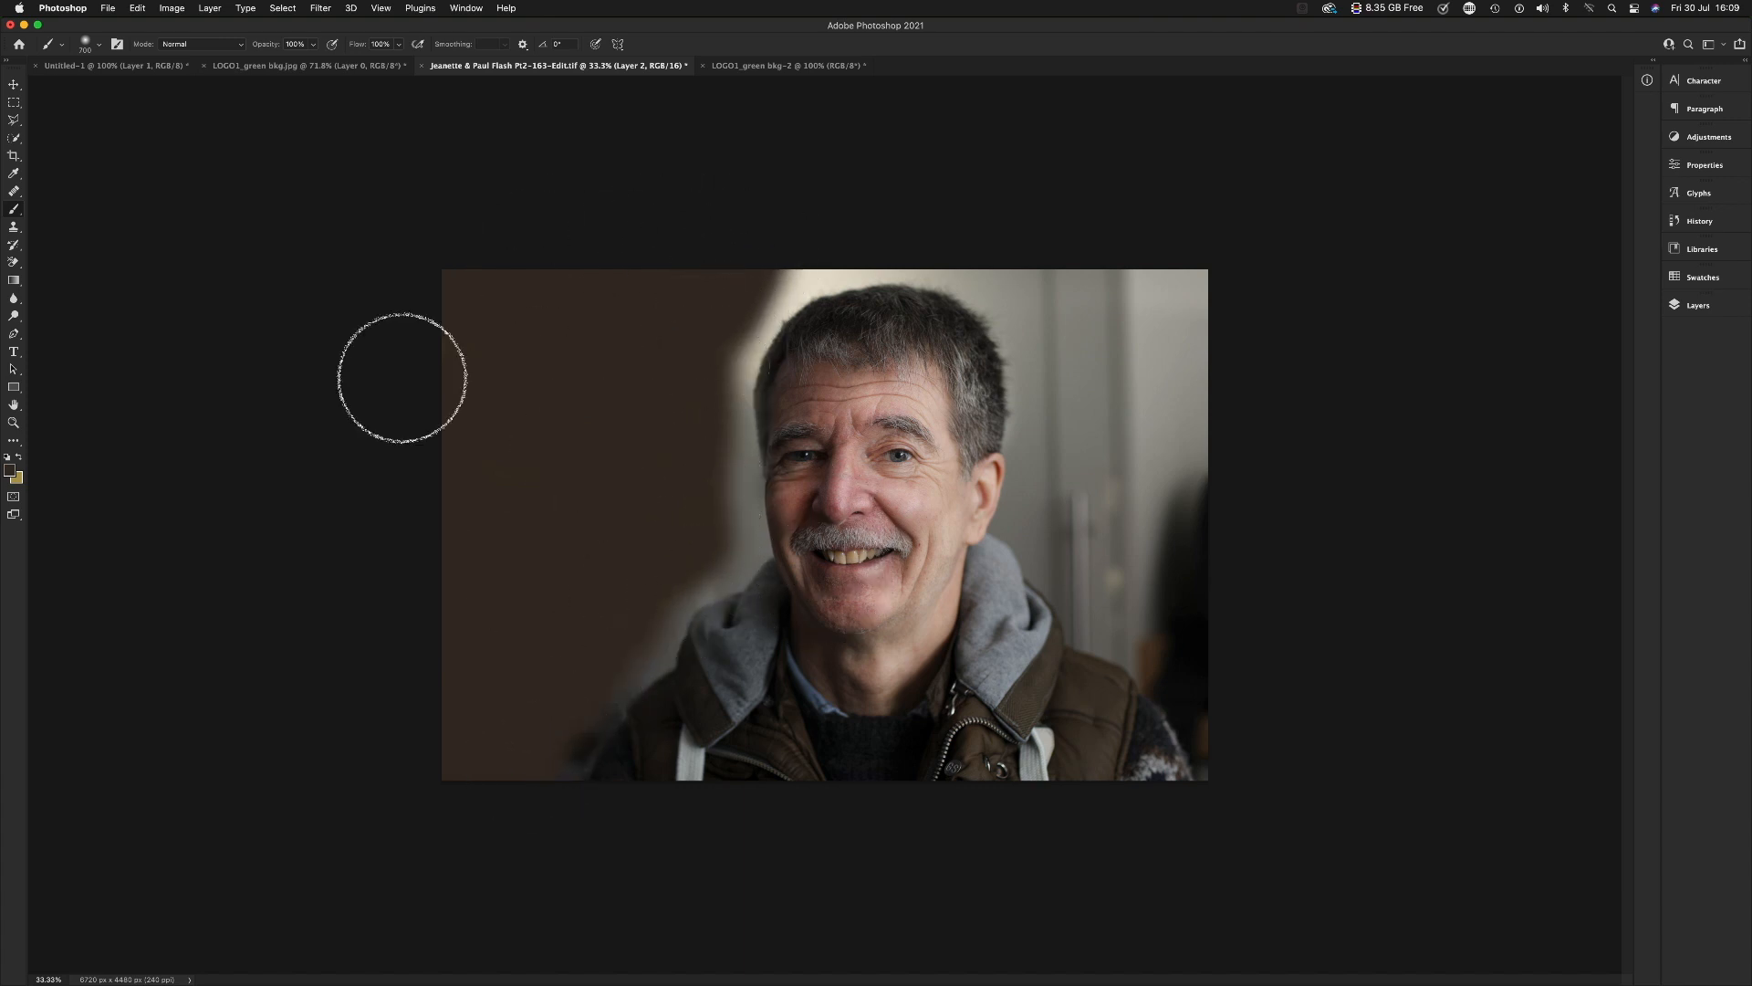
Step: Sample the light pink skin tone from the man's cheek and paint soft pink strokes over the brown area
key(i)
click(904, 497)
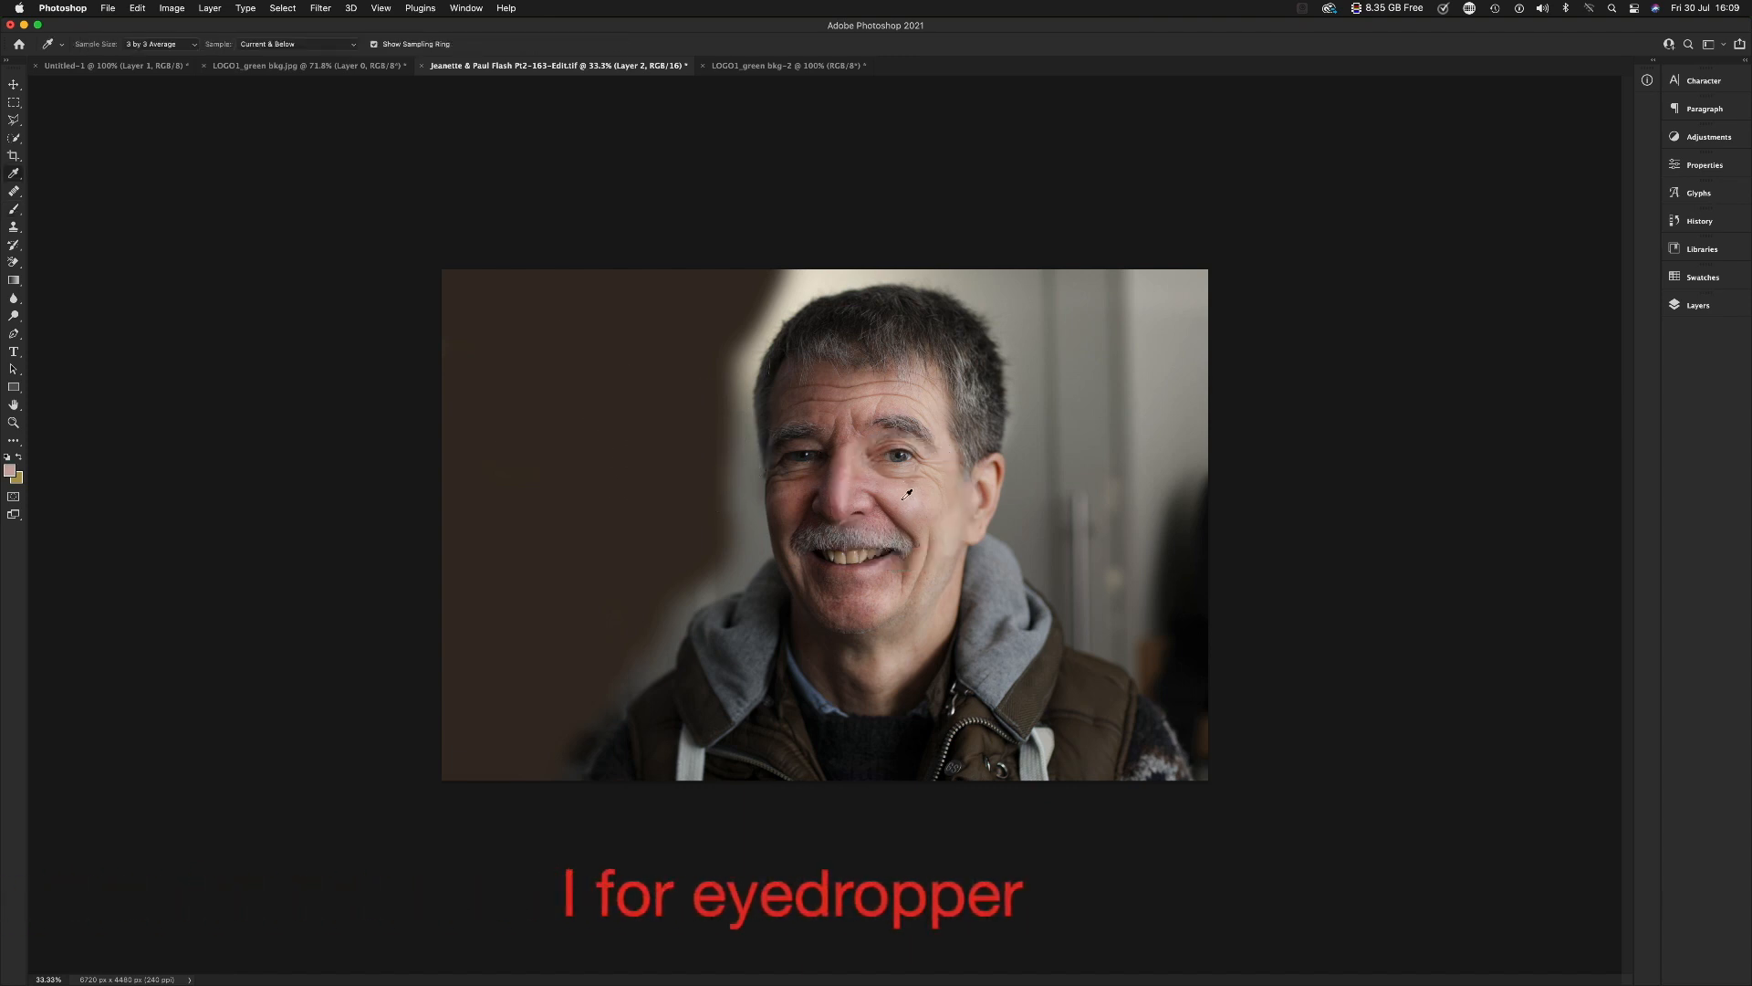
key(b)
mouse_move(727, 274)
mouse_down()
mouse_move(682, 412)
mouse_move(696, 294)
mouse_move(724, 311)
mouse_move(714, 356)
mouse_move(747, 274)
mouse_move(672, 506)
mouse_move(679, 547)
mouse_move(650, 563)
mouse_move(691, 435)
mouse_move(696, 469)
mouse_move(646, 592)
mouse_move(661, 564)
mouse_move(571, 704)
mouse_move(445, 797)
mouse_move(557, 686)
mouse_move(643, 359)
mouse_up()
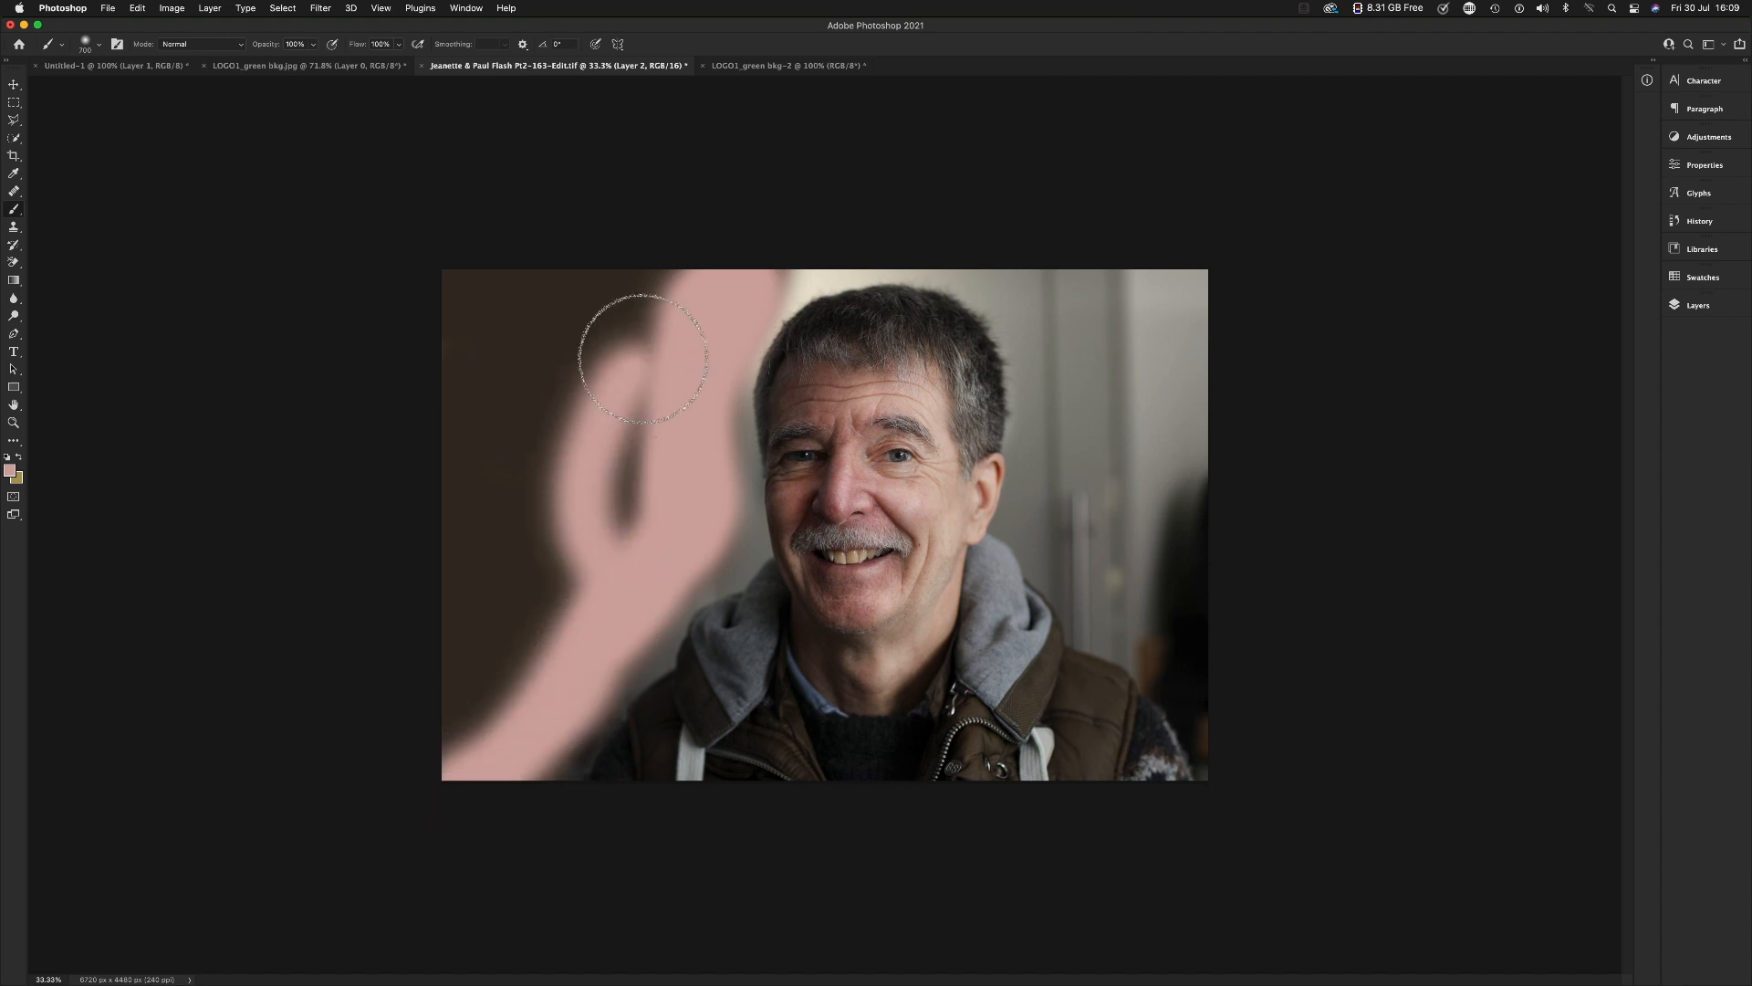
Step: Sample the darker red tone from the man's nose and paint a diagonal band along the pink stroke
key(i)
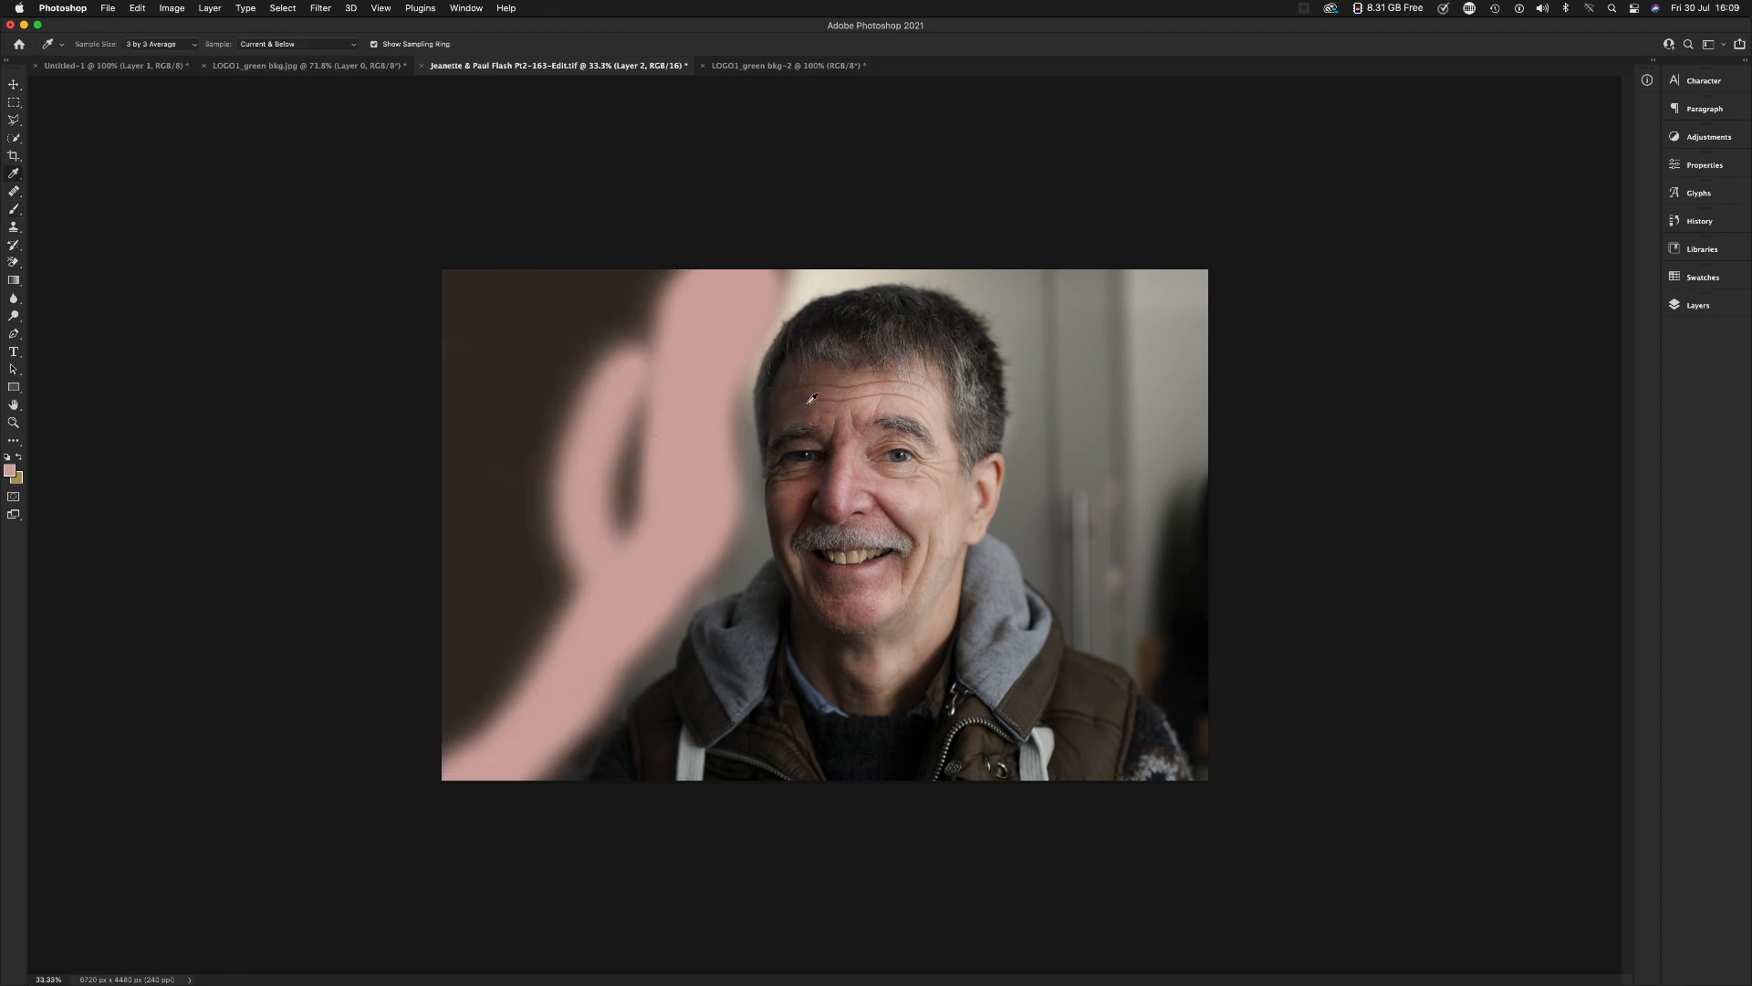
click(841, 502)
key(b)
mouse_move(665, 332)
mouse_down()
mouse_move(671, 366)
mouse_move(680, 295)
mouse_move(645, 436)
mouse_move(608, 483)
mouse_move(617, 413)
mouse_move(612, 542)
mouse_move(557, 624)
mouse_move(608, 460)
mouse_move(573, 584)
mouse_move(532, 579)
mouse_up()
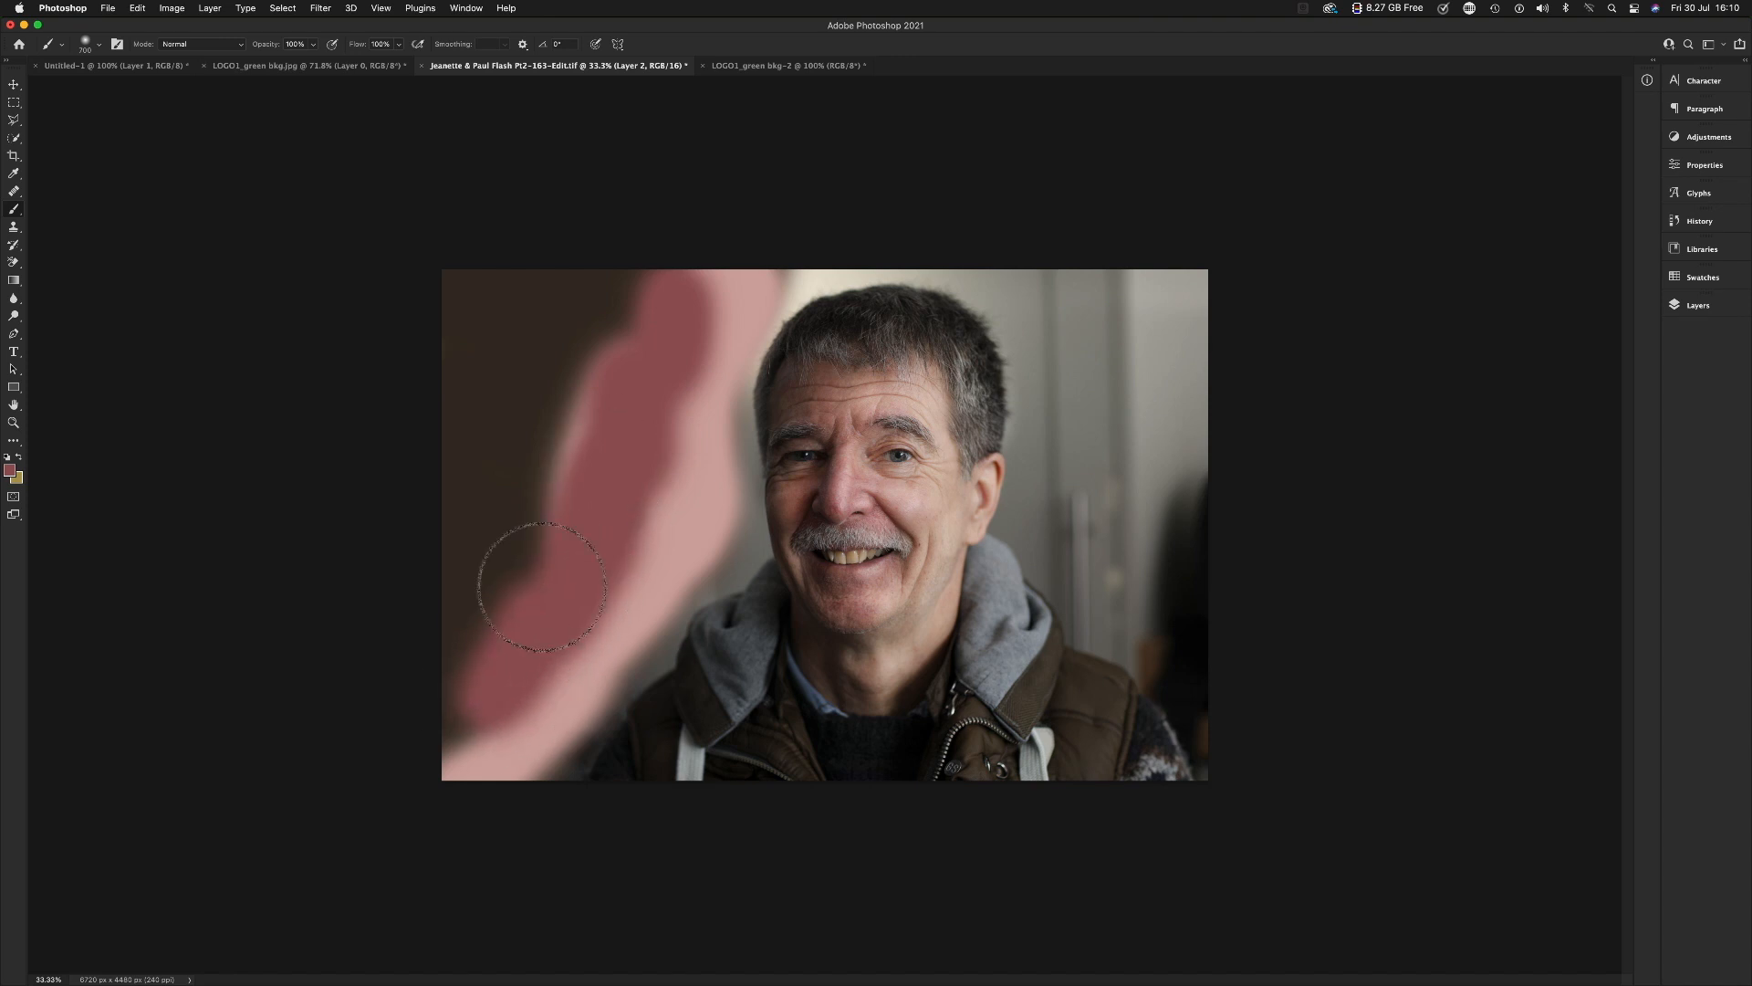
Step: Sample the grey-blue of the man's hood and paint a diagonal band next to the dark red one
key(i)
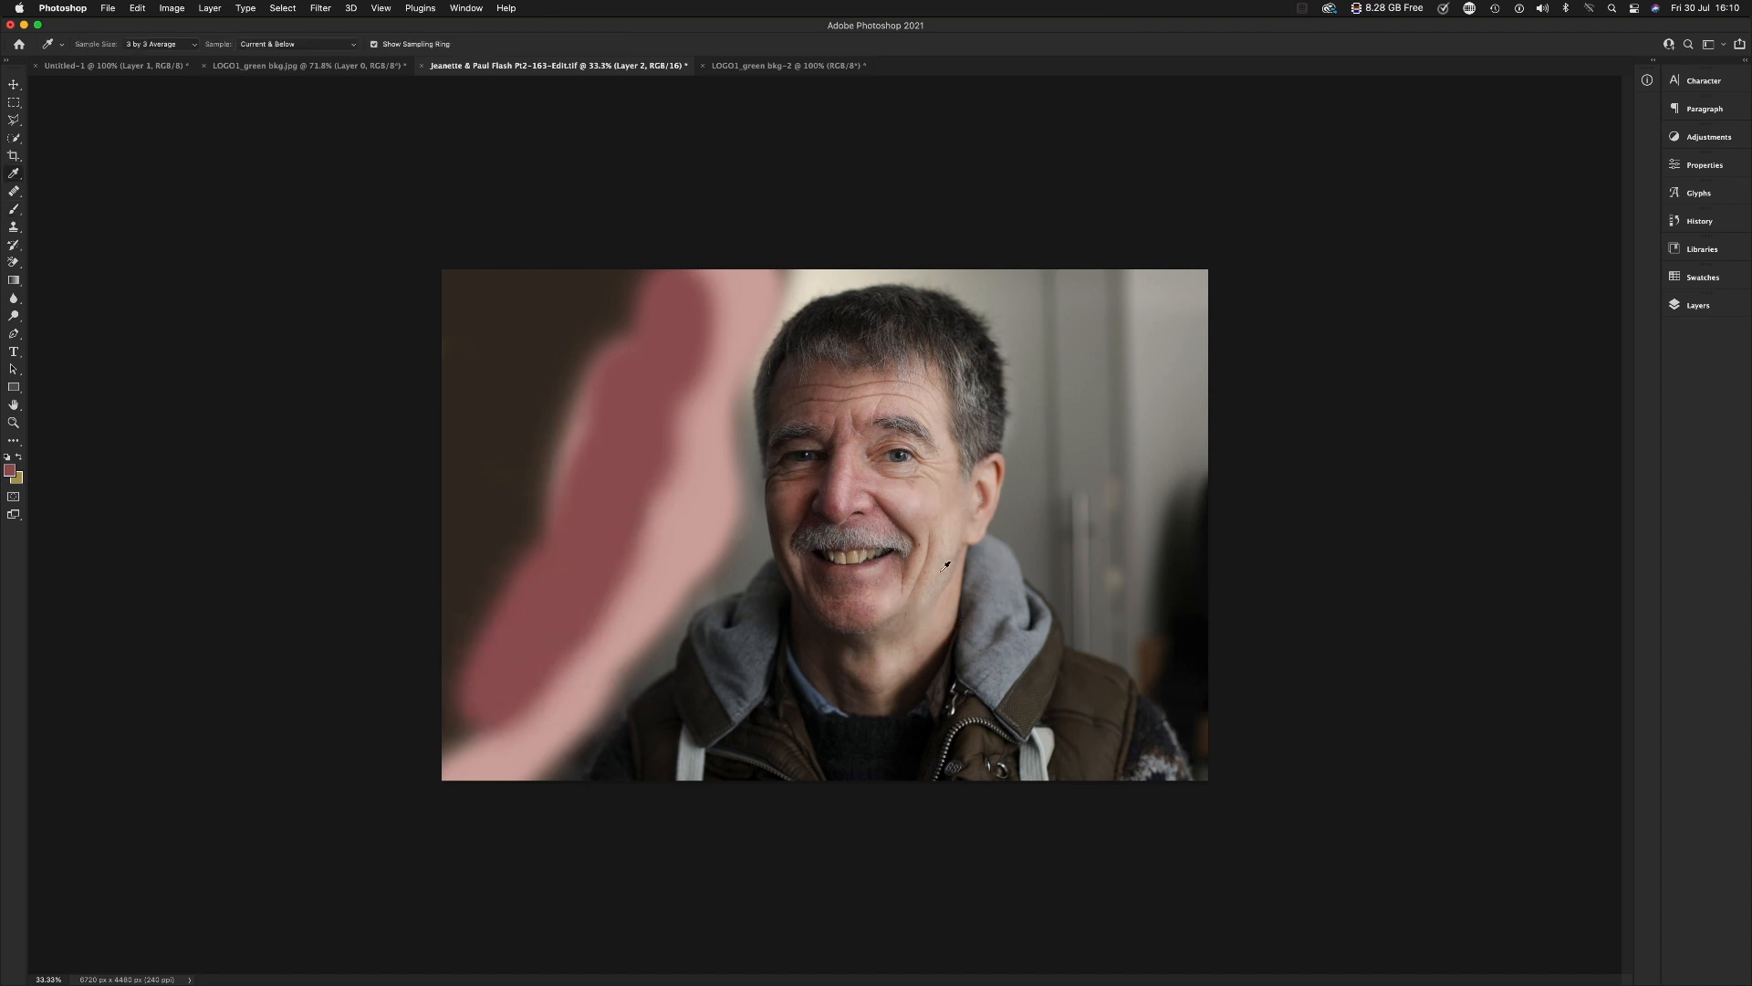
click(1000, 571)
key(b)
mouse_move(607, 266)
mouse_down()
mouse_move(601, 393)
mouse_move(539, 551)
mouse_move(437, 662)
mouse_move(604, 375)
mouse_move(621, 282)
mouse_move(521, 507)
mouse_move(442, 583)
mouse_up()
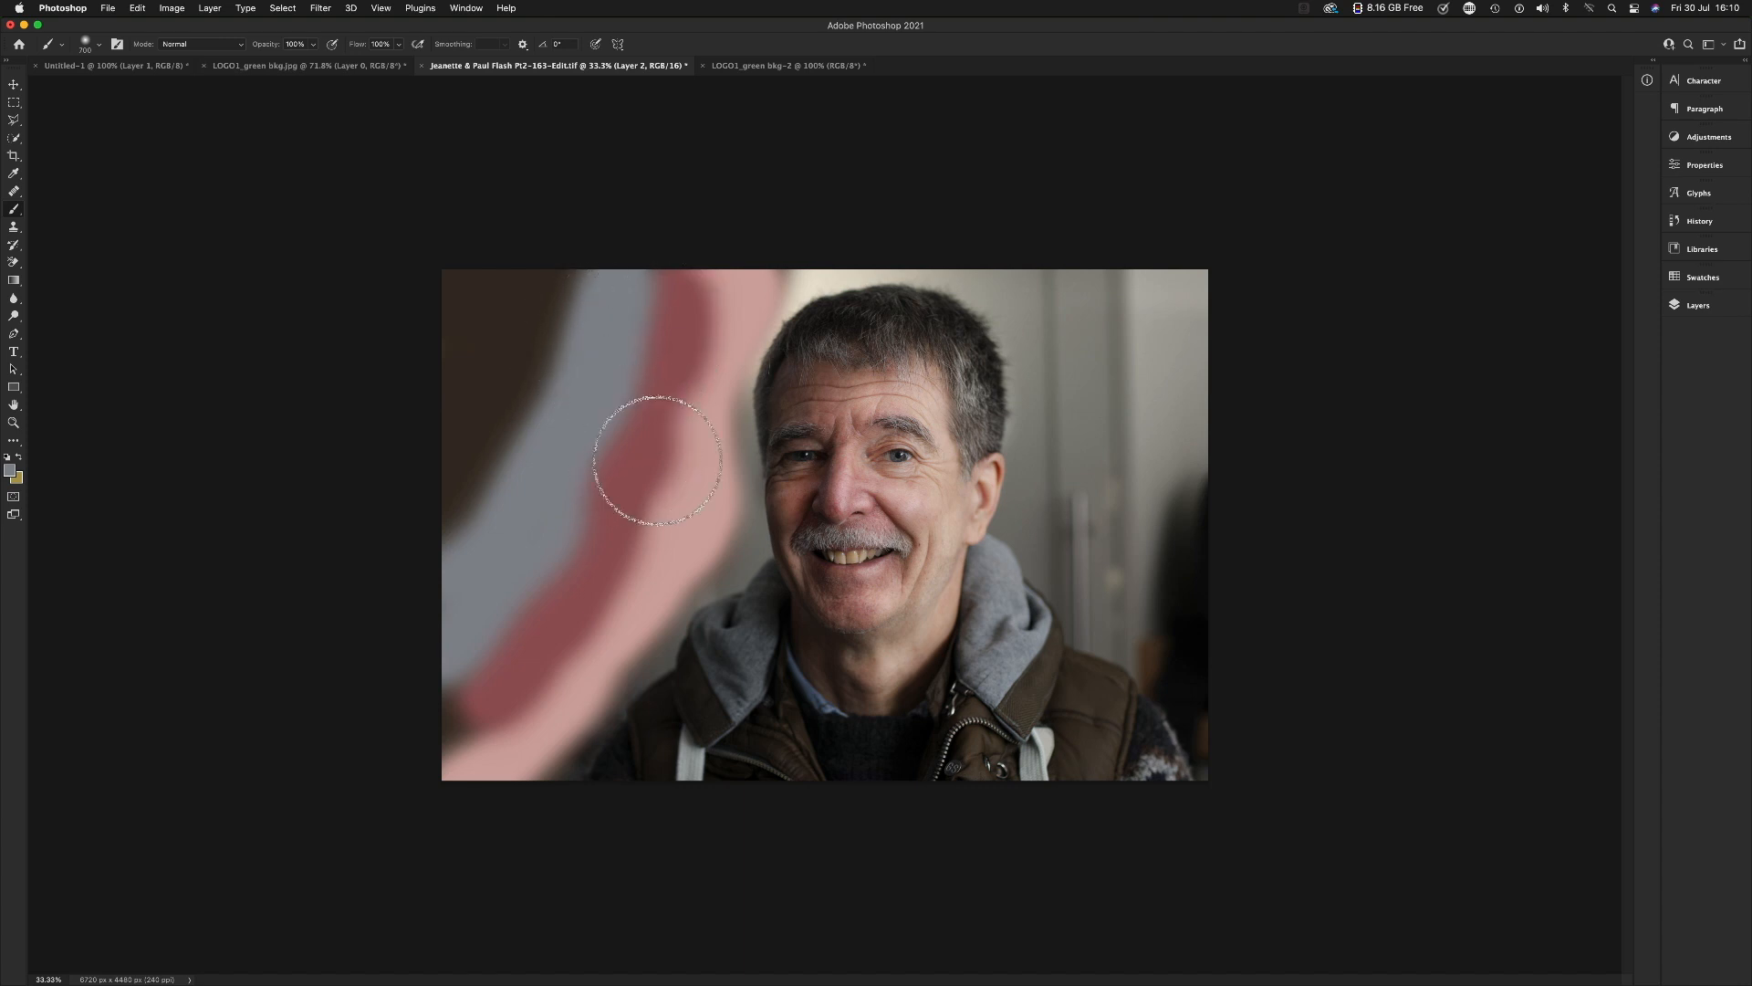